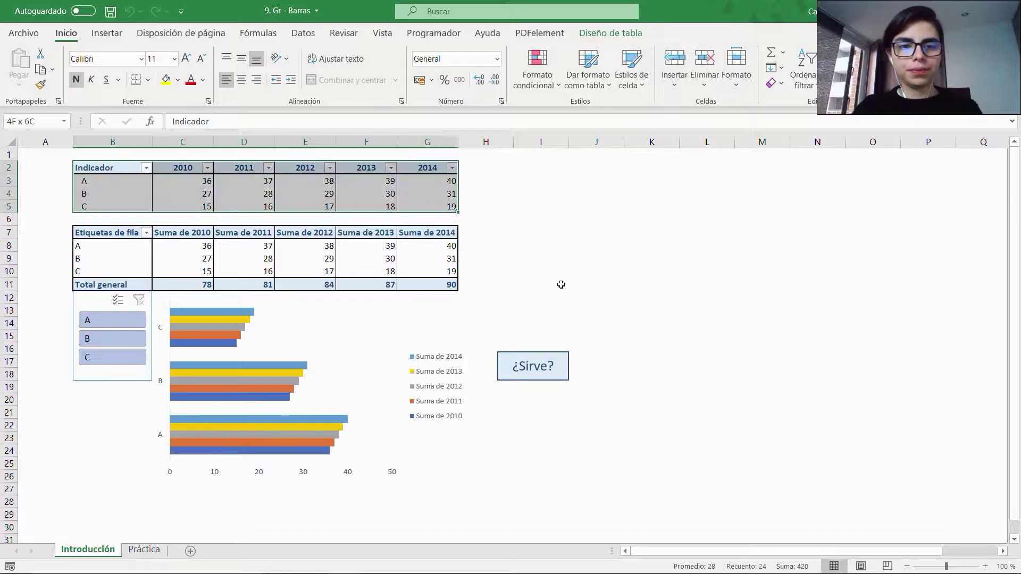
Step: Examine the pivot table with its slicer and bar chart on the Introducción sheet, comparing them with the Estructura del Negocio chart
click(119, 235)
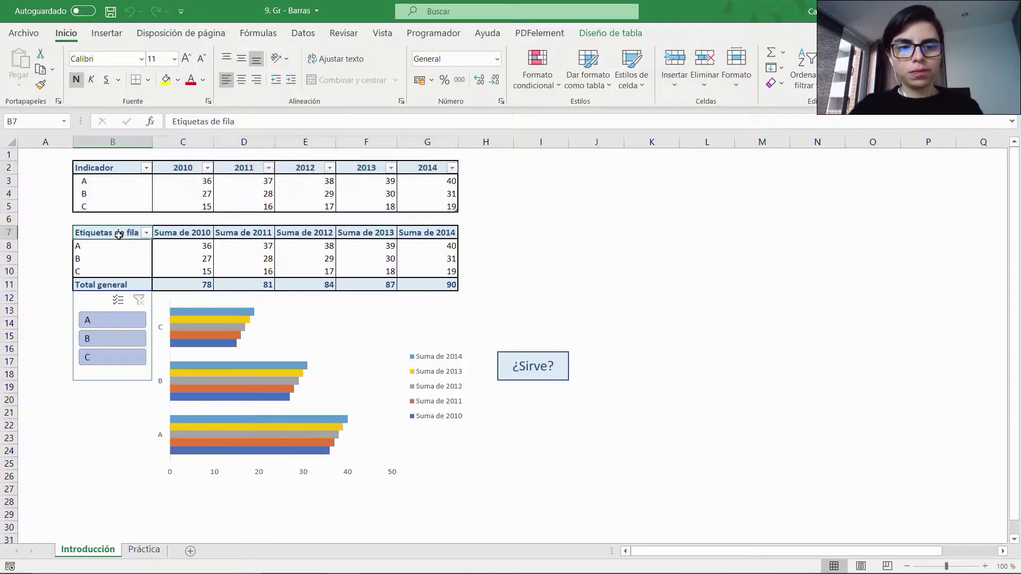
key(ctrl+shift+Right)
key(ctrl+shift+Down)
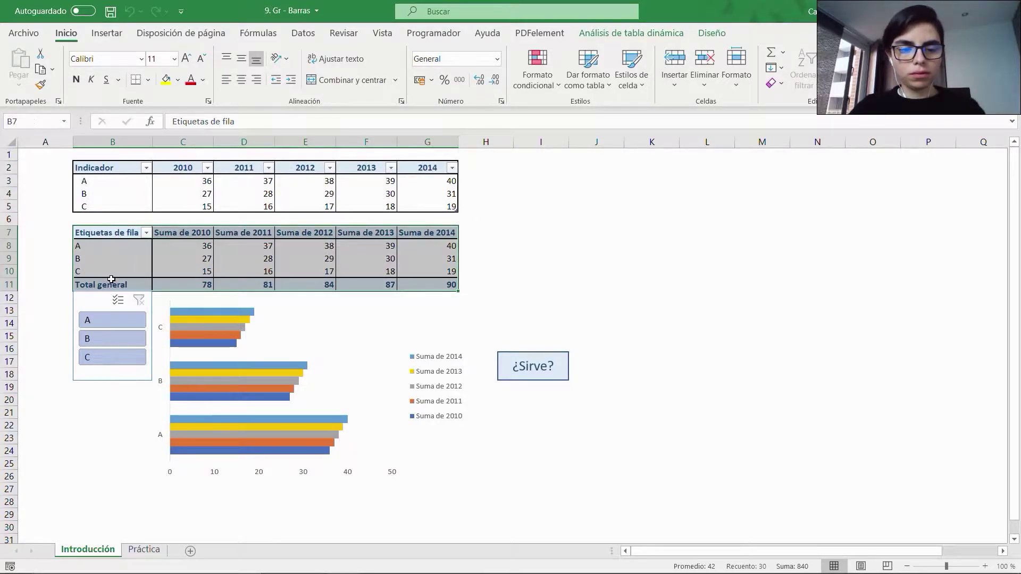
drag(71, 293, 152, 408)
mouse_move(155, 290)
mouse_down()
mouse_move(173, 333)
mouse_move(492, 495)
mouse_move(480, 492)
mouse_up()
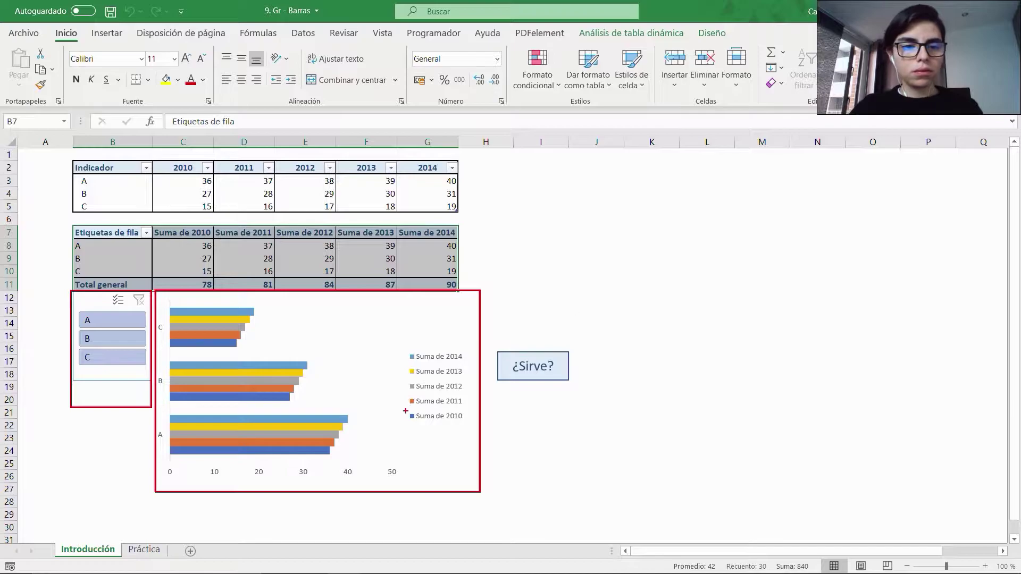
mouse_move(152, 307)
mouse_down()
mouse_move(174, 462)
mouse_move(432, 485)
mouse_up()
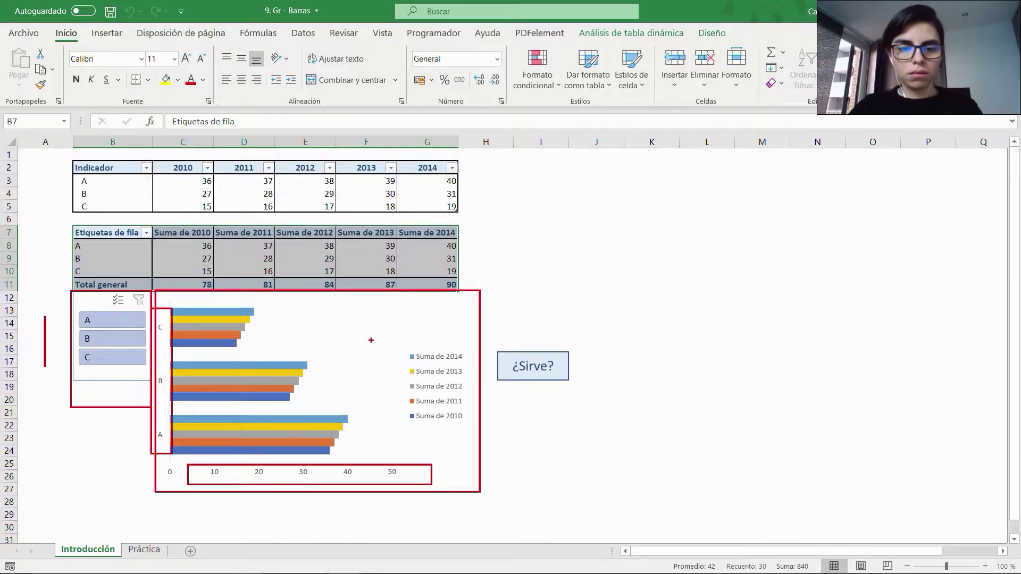
key(Escape)
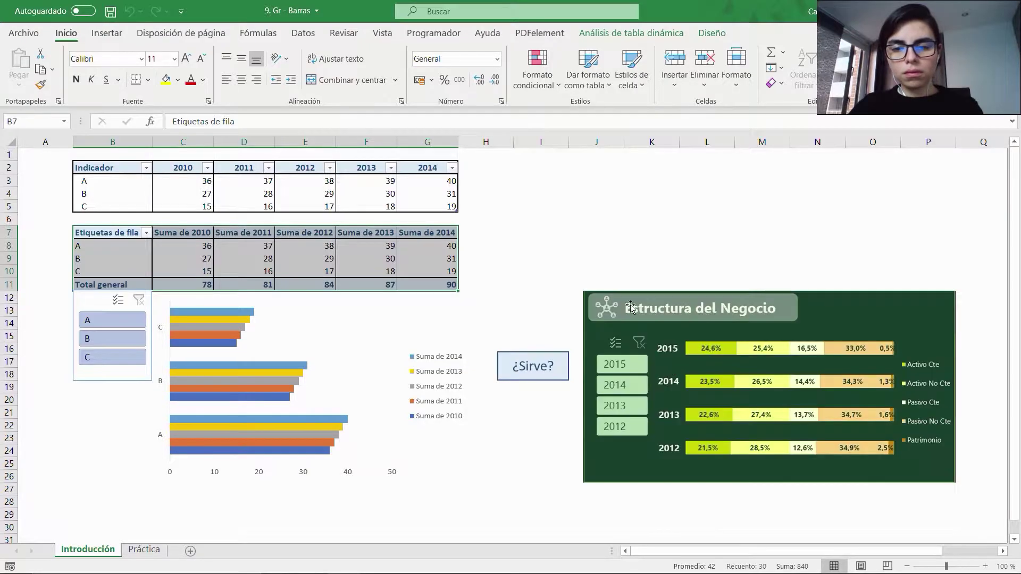
click(486, 276)
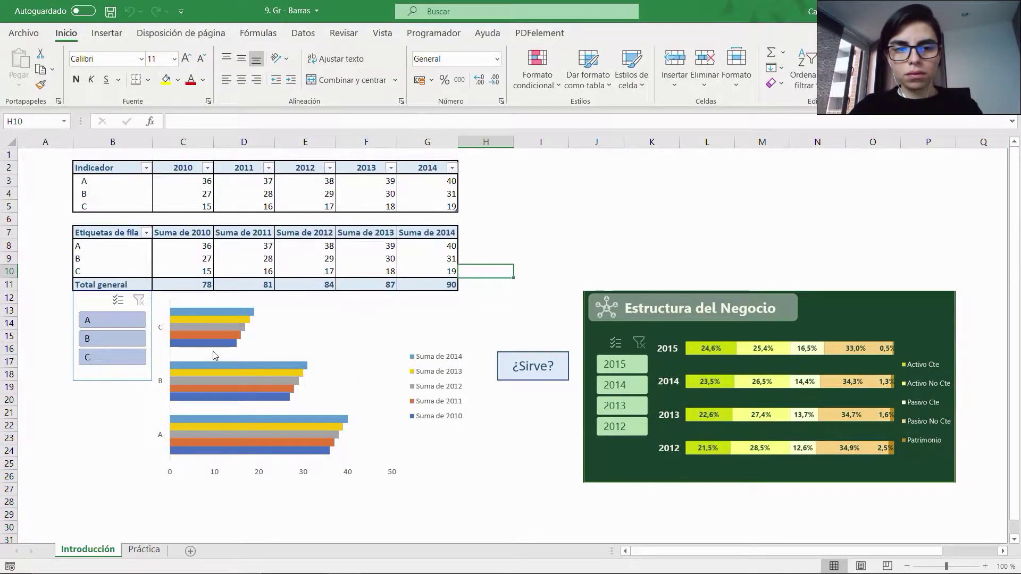
drag(111, 247, 112, 272)
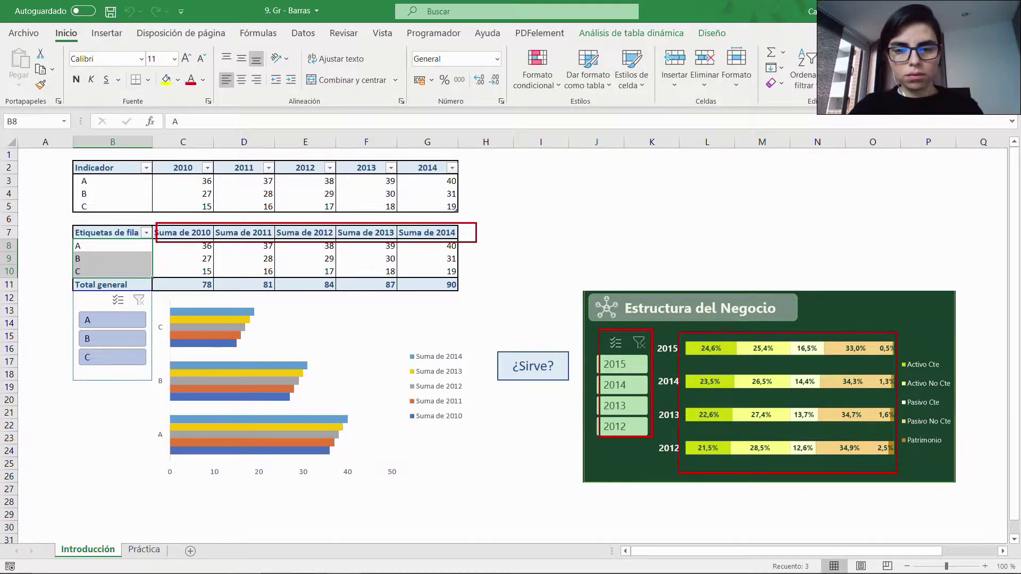
mouse_move(902, 350)
mouse_down()
mouse_move(956, 449)
mouse_move(966, 441)
mouse_up()
key(Escape)
click(41, 173)
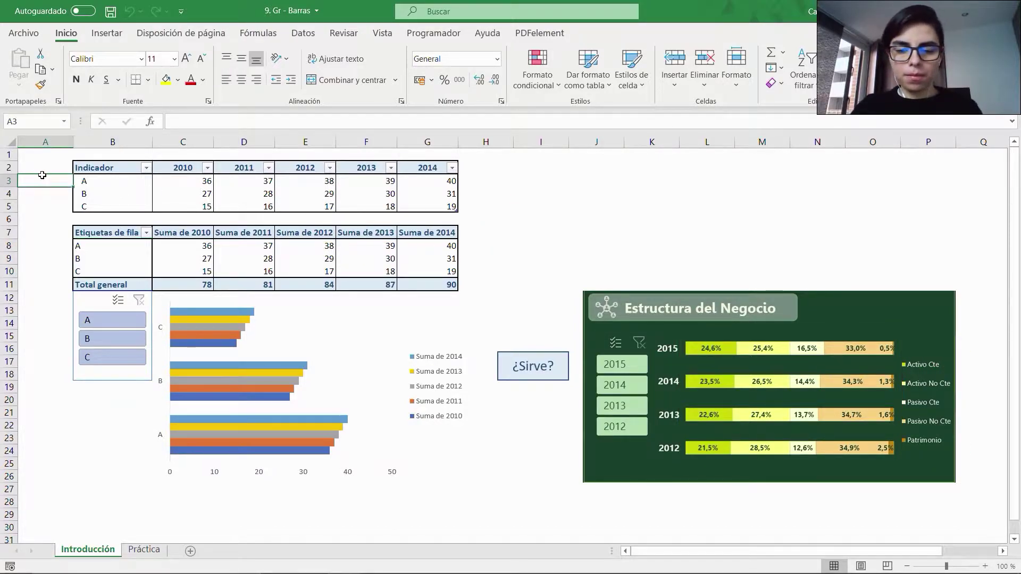
Step: Open the Práctica sheet and select cell B7 below the indicator table
key(ctrl+Page_Down)
drag(98, 169, 270, 216)
key(Down)
key(Down)
key(Down)
key(Down)
key(Down)
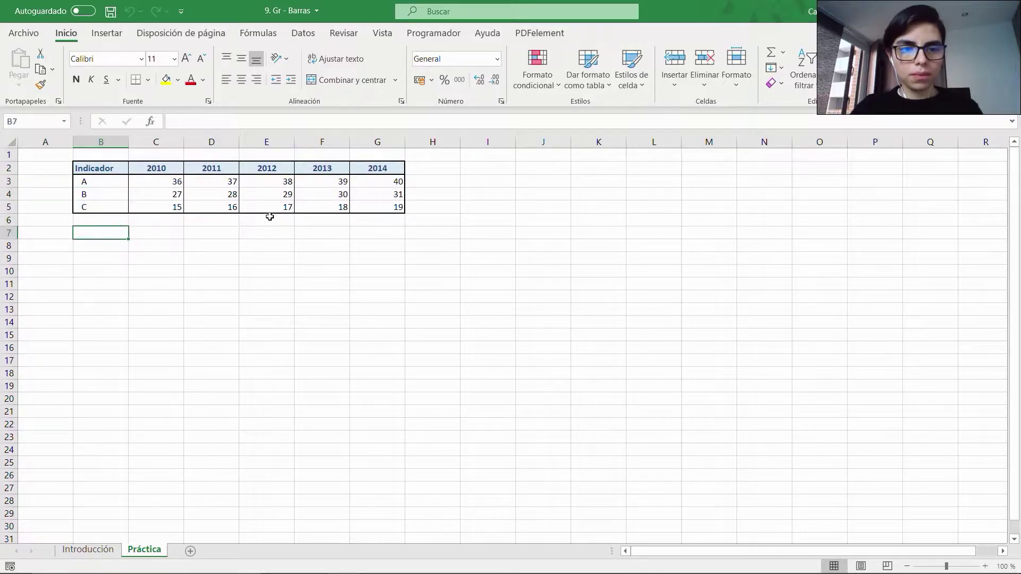
text(=FEC)
key(BackSpace)
key(BackSpace)
key(BackSpace)
key(BackSpace)
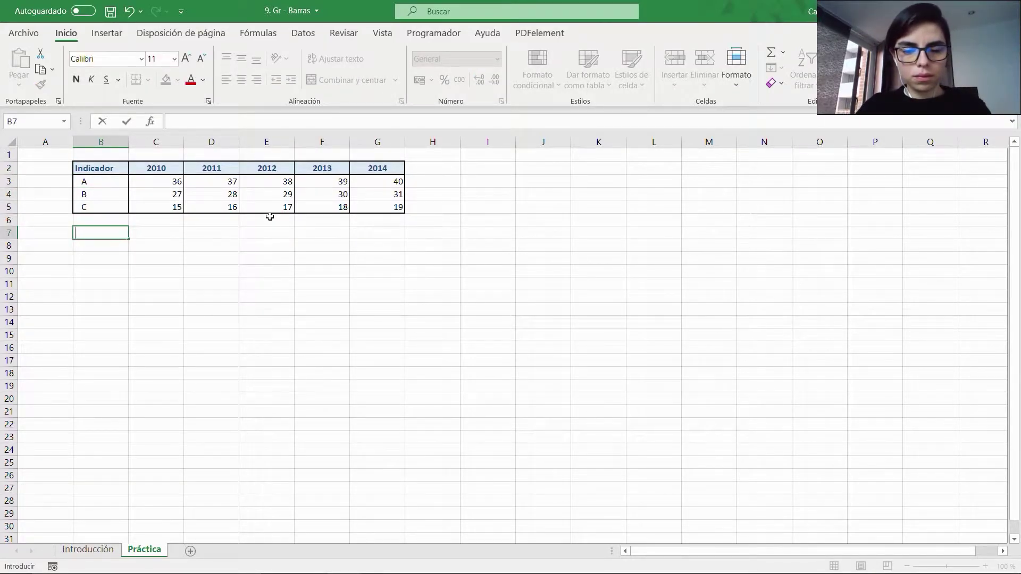
Step: Enter the heading Año in cell B7
text(Año)
key(Return)
text(=)
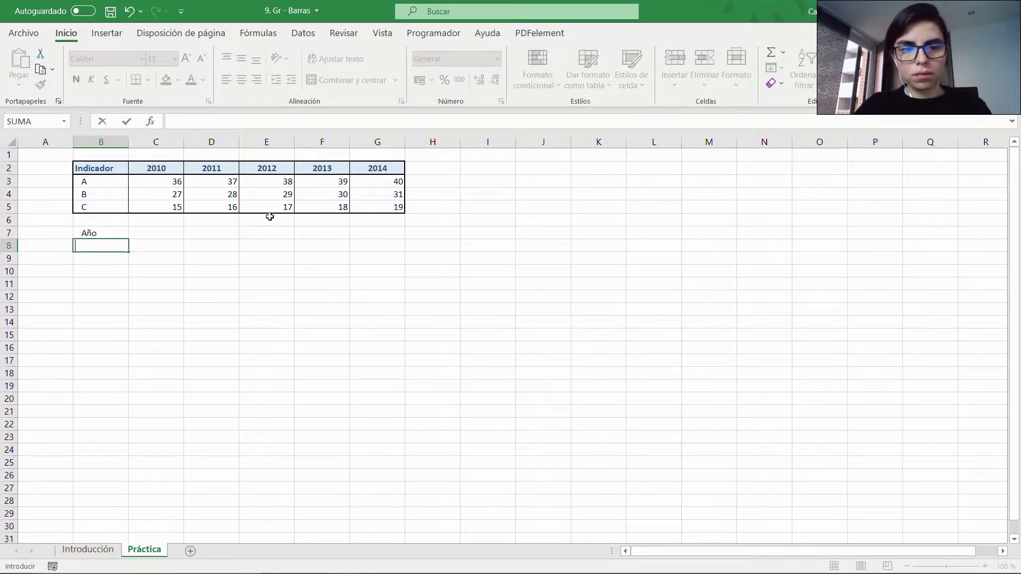
key(Escape)
key(Up)
Step: Set the heading in cell B7 to Fecha and start a formula in cell B8
text(f)
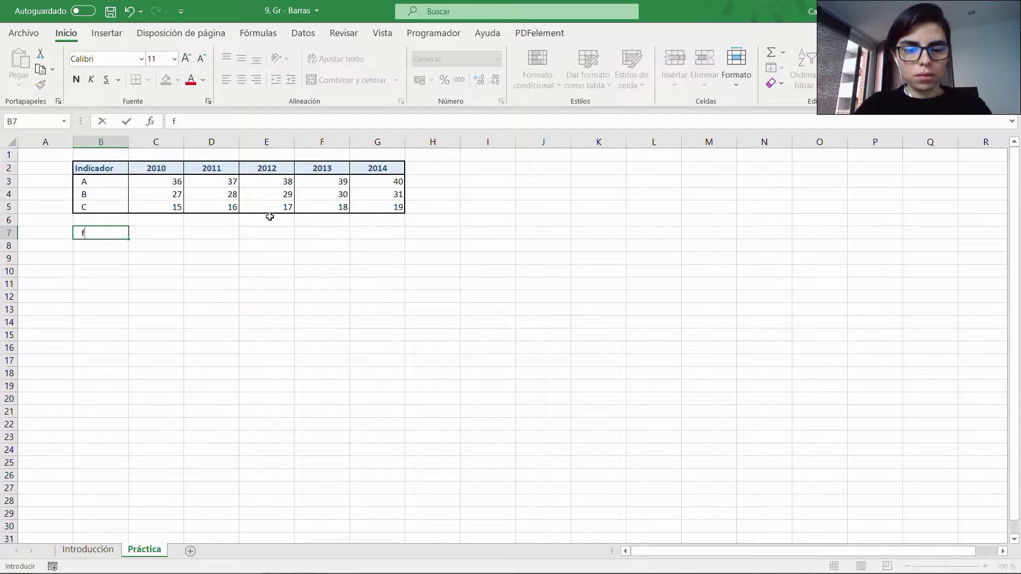
text(echa)
key(Return)
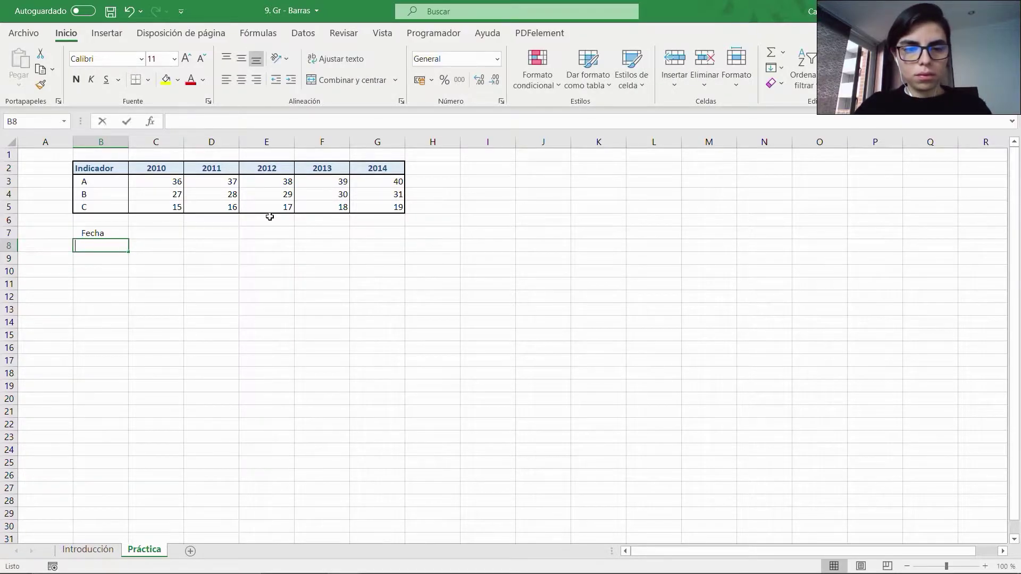
text(=)
key(Up)
key(Up)
key(Up)
key(Up)
key(Up)
key(Up)
key(Right)
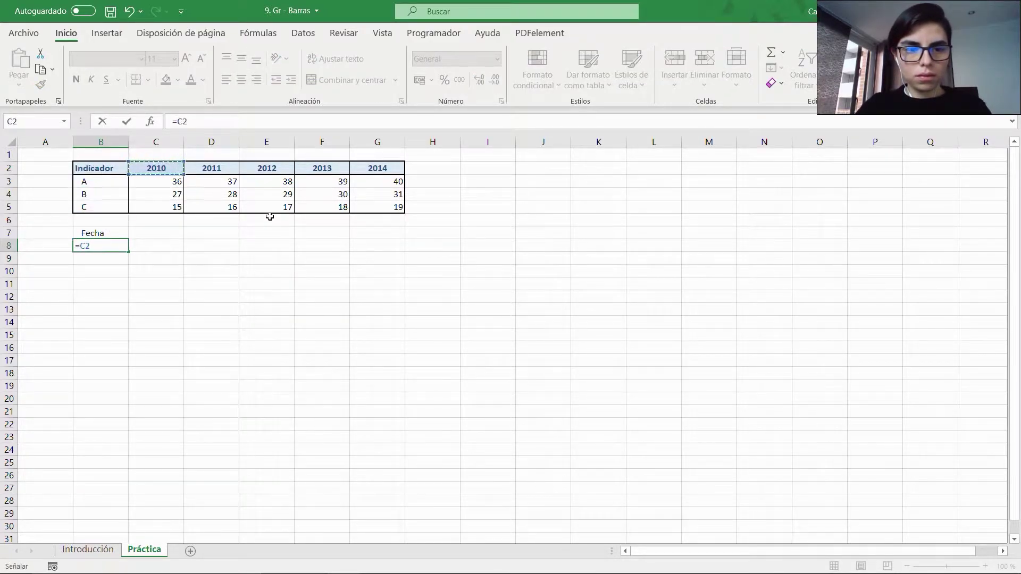
key(BackSpace)
key(BackSpace)
Step: Complete the formula in cell B8 as =FECHA(C2;1;1)
text(fec)
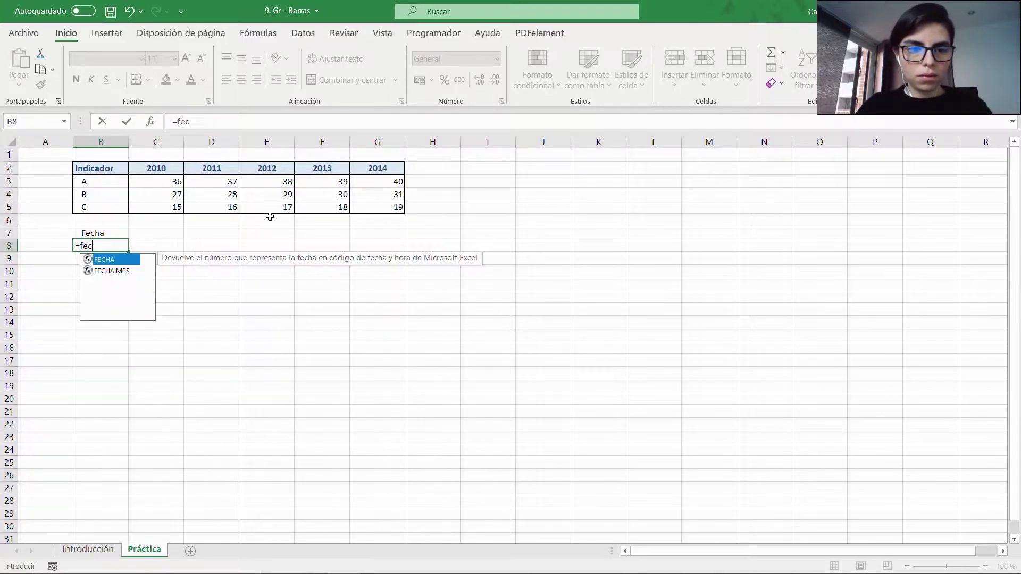
key(Tab)
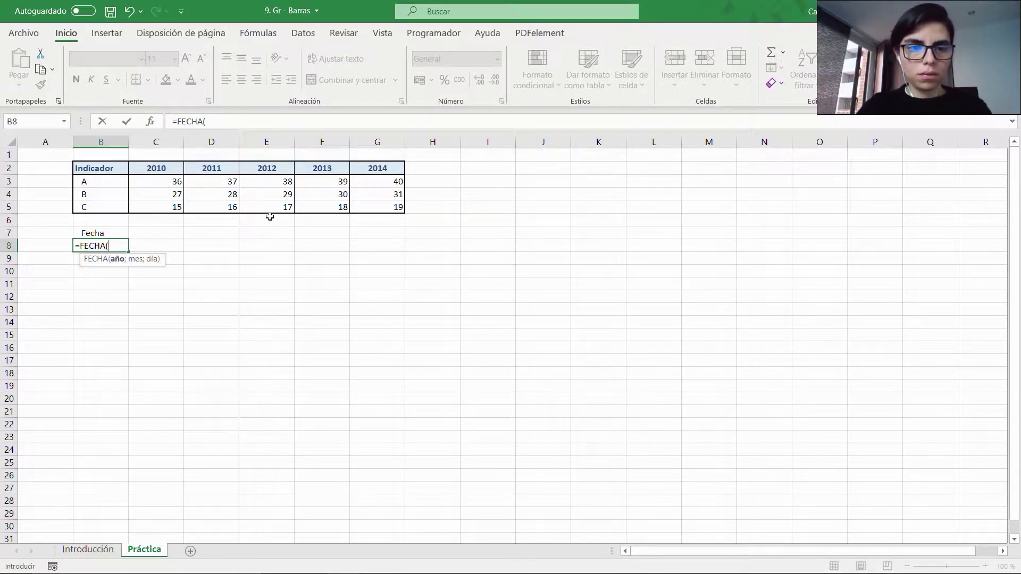
click(150, 169)
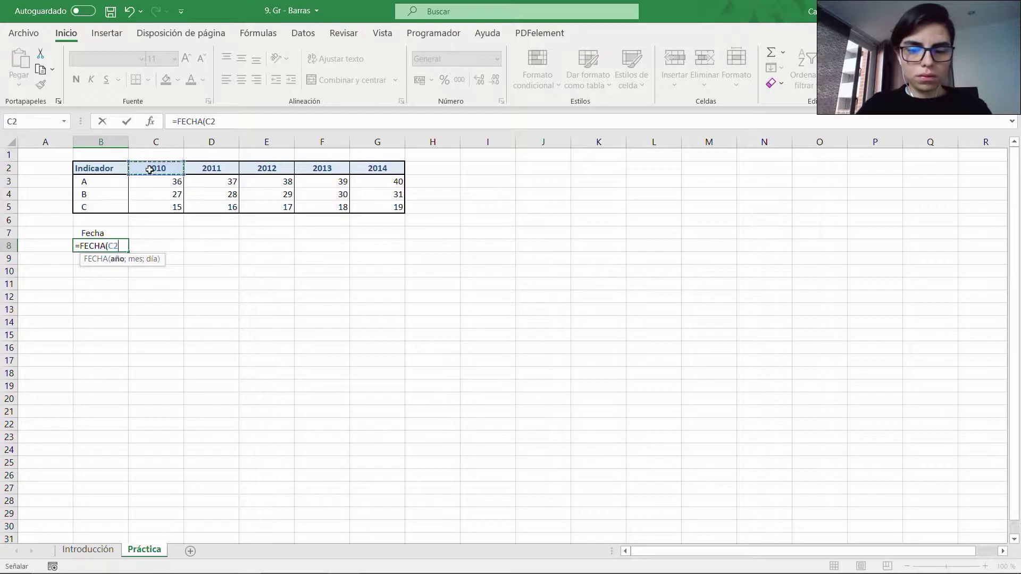
text(;1;1))
key(ctrl+Return)
Step: Copy the date formula from B8 across to F8, covering the years 2010 to 2014
key(ctrl+c)
key(shift+Right)
key(shift+Right)
key(shift+Right)
key(shift+Right)
key(Return)
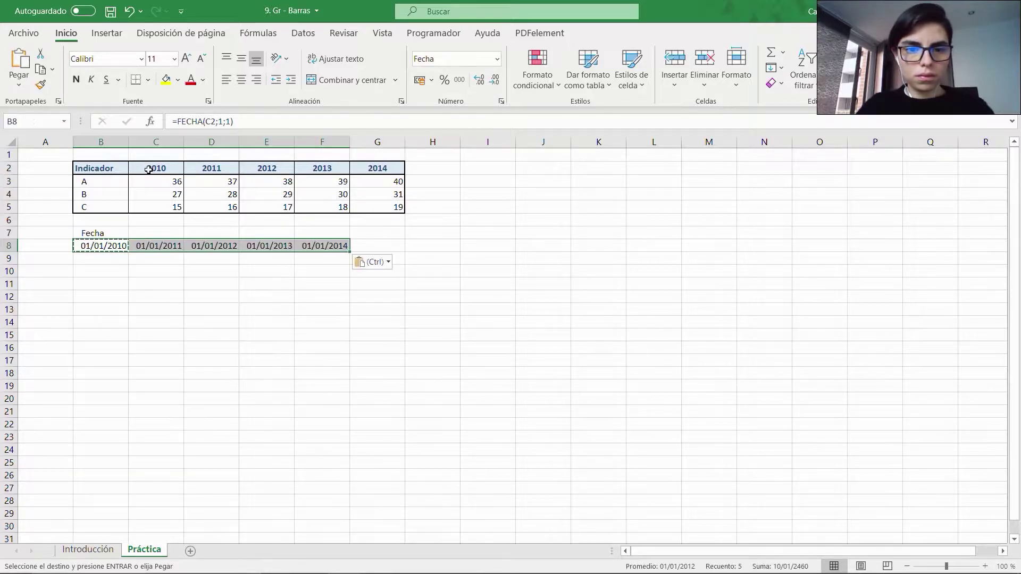
Step: Move the dates in C8:F8 down one row so they start in cell B9
key(Right)
key(shift+Right)
key(shift+Right)
key(shift+Right)
key(ctrl+c)
key(Left)
key(Down)
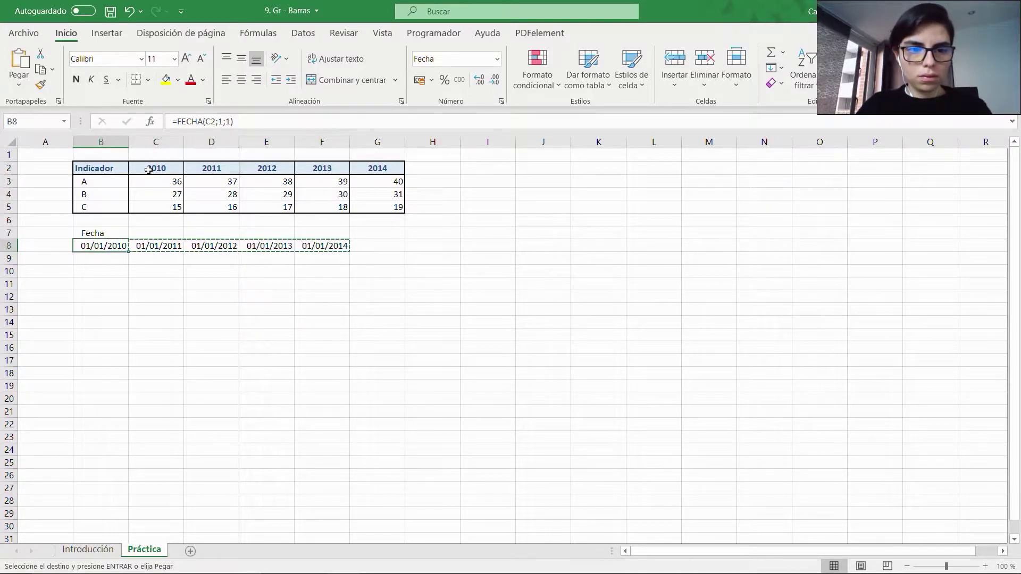
key(Return)
key(Right)
key(shift+Right)
key(shift+Right)
key(ctrl+c)
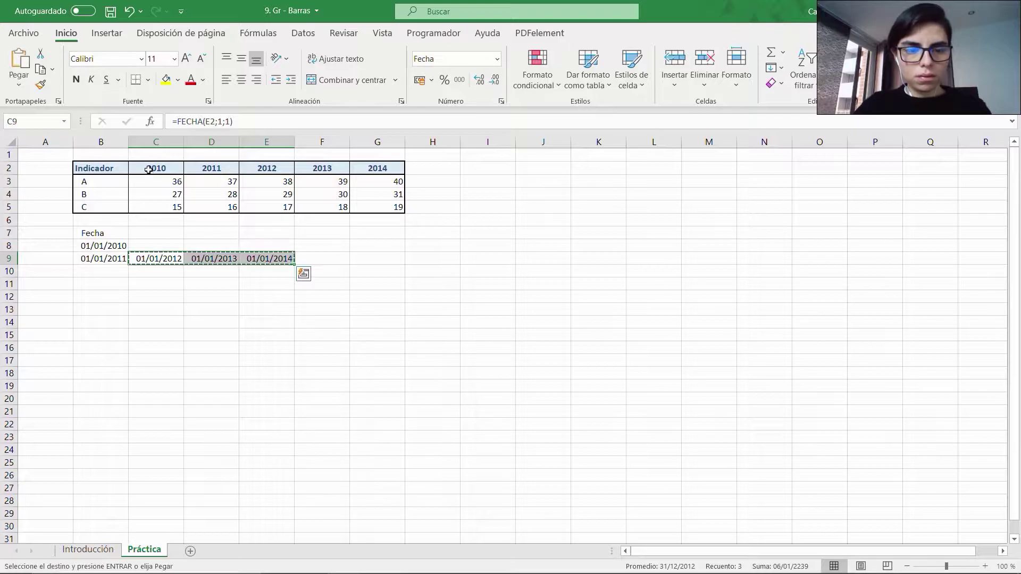
key(Left)
key(Down)
key(ctrl+c)
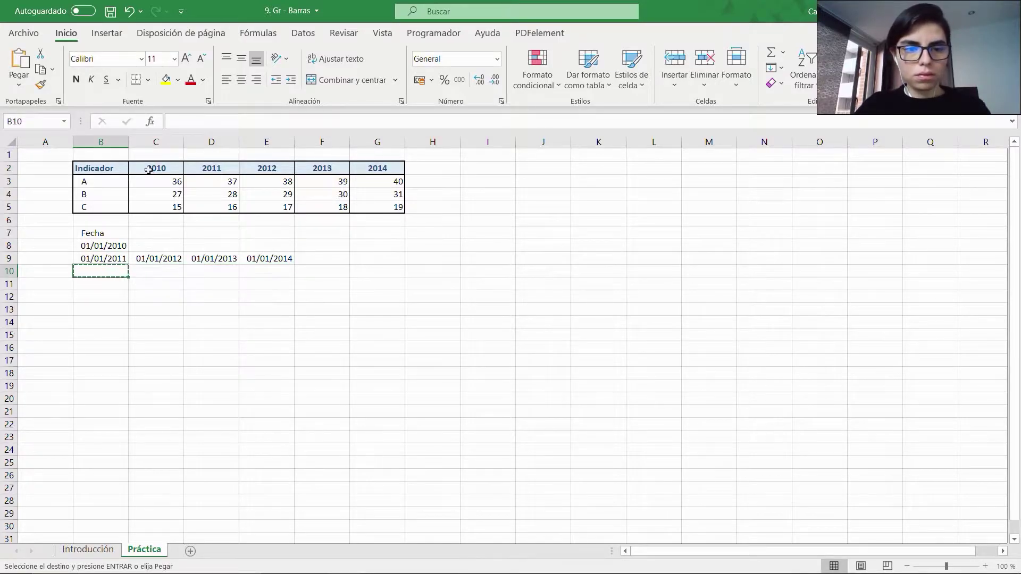
key(Escape)
key(Up)
Step: Move the dates in C9:E9 down one row so they start in cell B10
key(Right)
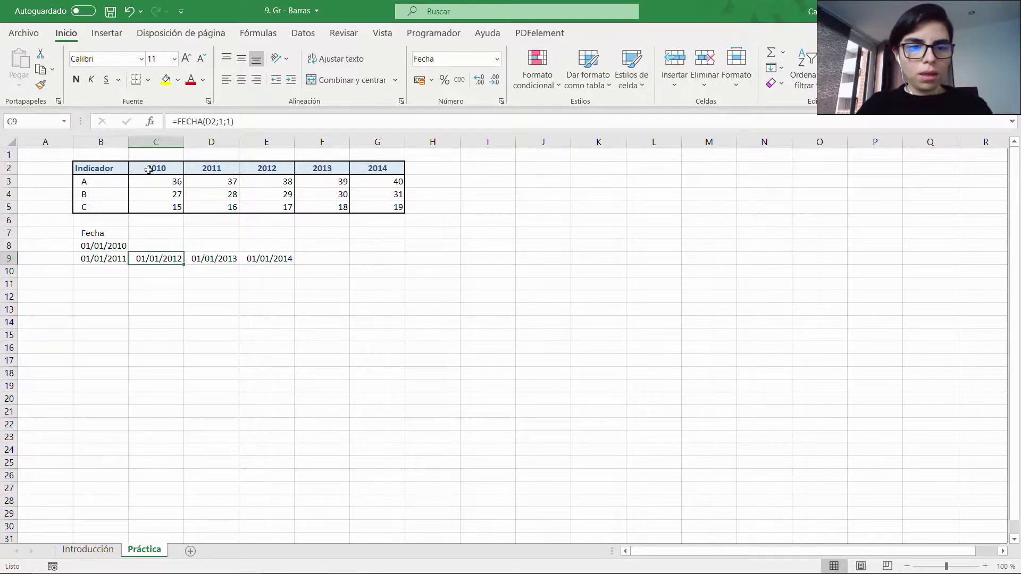
key(shift+Right)
key(shift+Right)
key(ctrl+x)
key(Left)
key(Down)
key(Return)
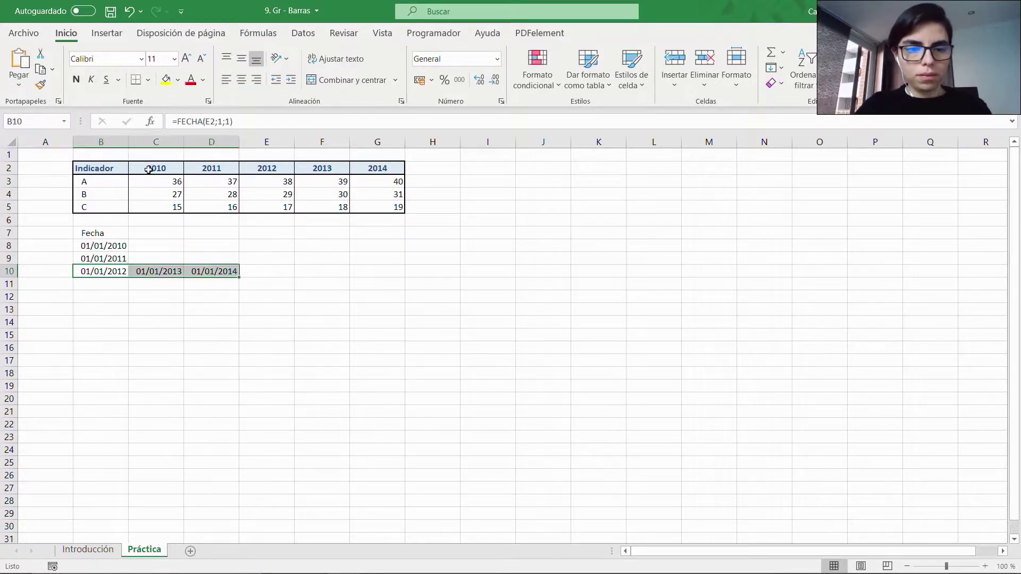
Step: Move the dates in C10:D10 down one row so they start in cell B11
key(Right)
key(shift+Right)
key(ctrl+x)
key(Left)
key(Down)
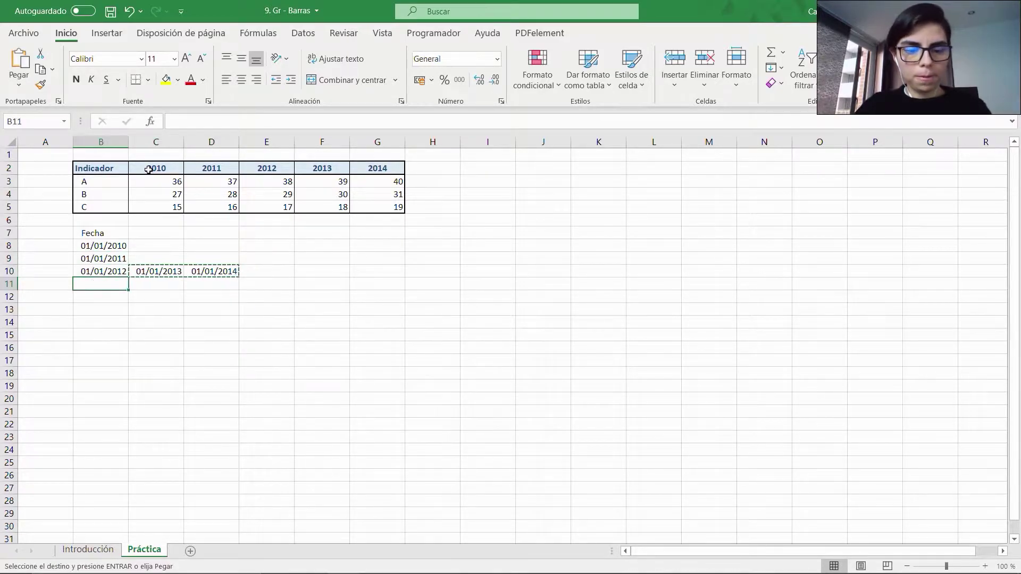
key(Return)
Step: Move the date 01/01/2014 from C11 to cell B12, completing the vertical Fecha column
key(Right)
key(ctrl+x)
key(Left)
key(Down)
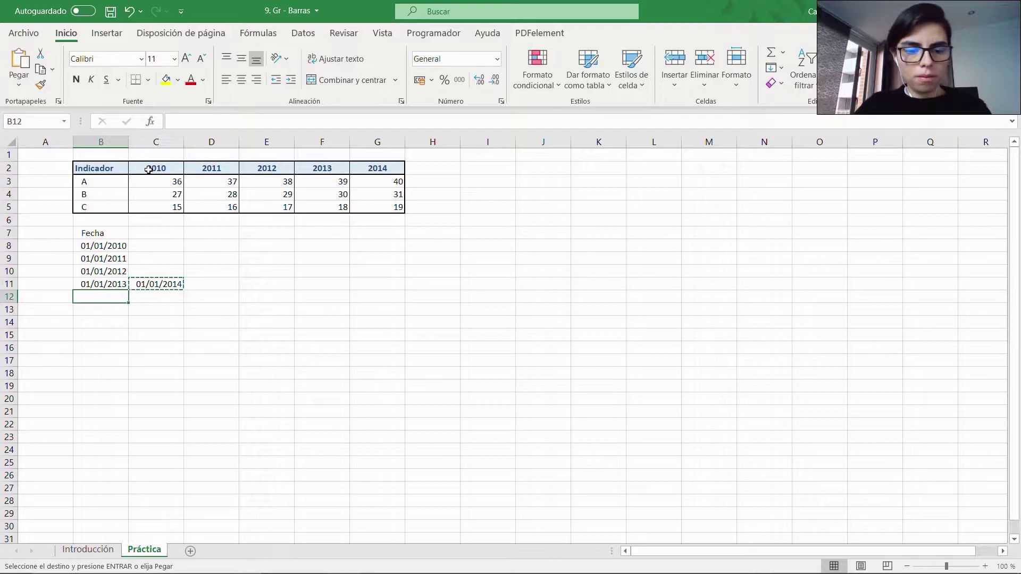
key(Up)
key(Right)
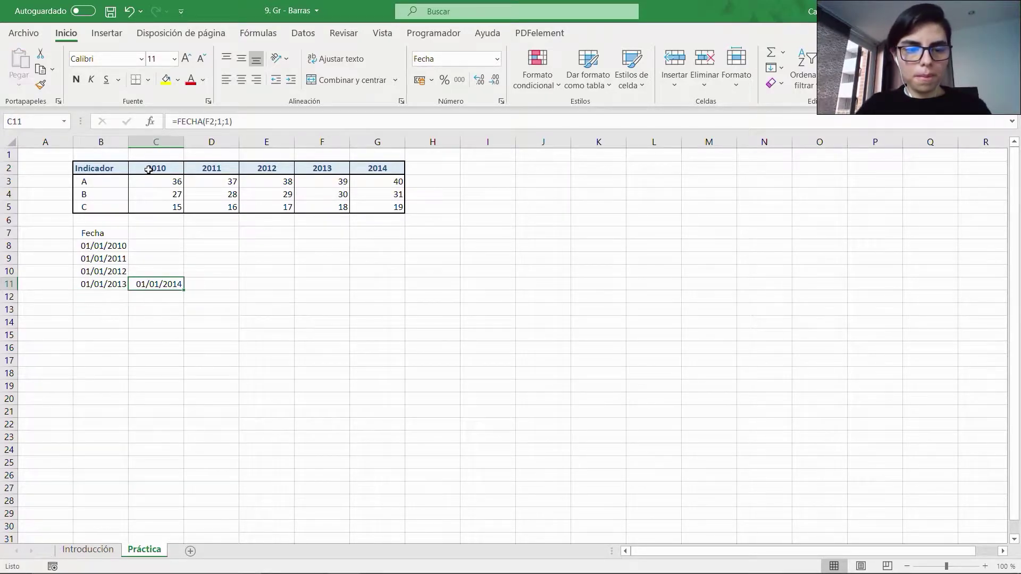
key(Left)
key(Down)
key(Return)
Step: Enter the headings A, B and C in cells C7 to E7 beside Fecha
key(ctrl+Up)
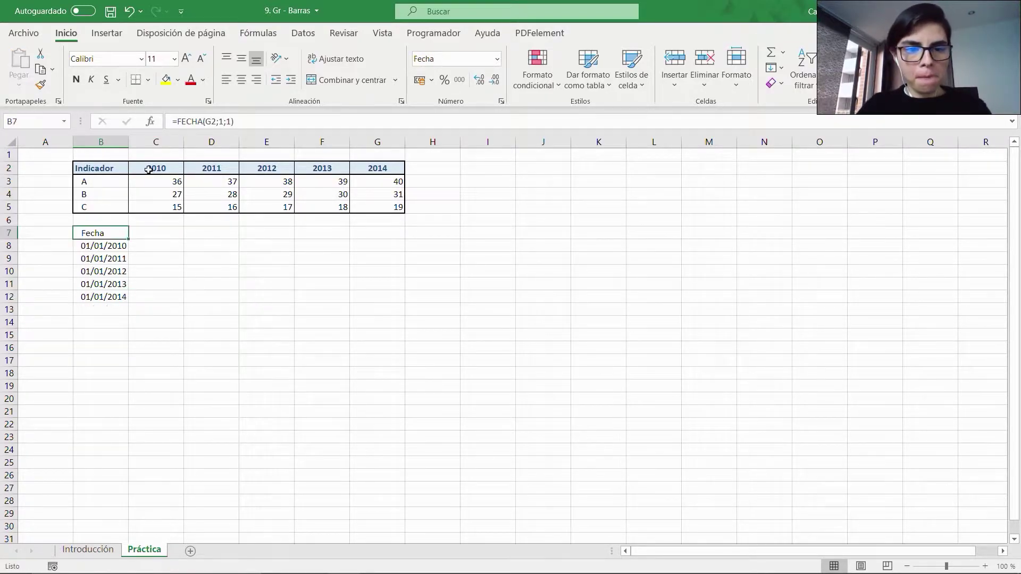
key(Right)
key(F2)
text(A)
key(Tab)
text(B)
key(Tab)
text(C)
key(Return)
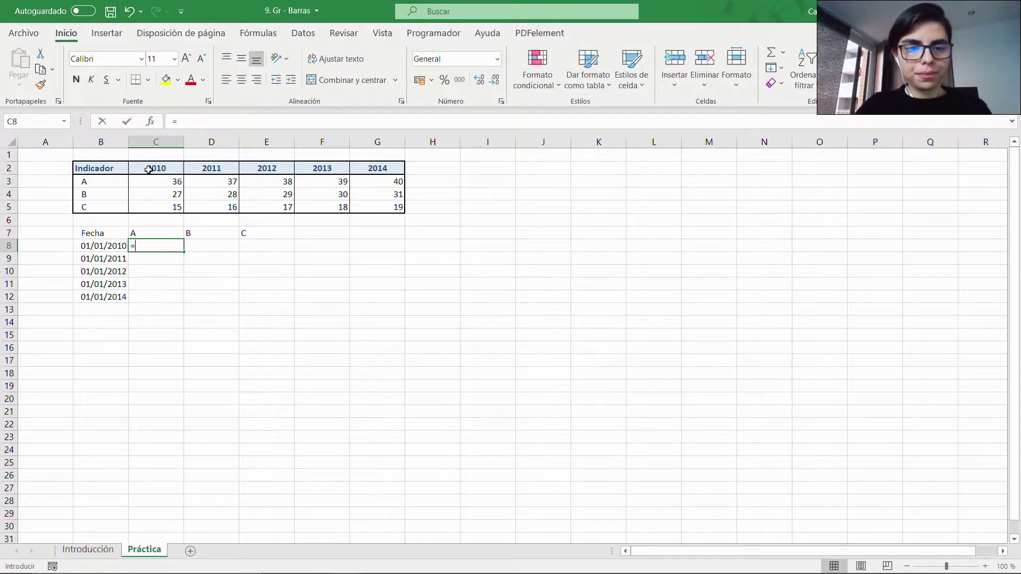
Step: Enter the formula =C3 in cell C8 and copy it across to G8
click(170, 183)
key(Return)
key(Up)
key(ctrl+c)
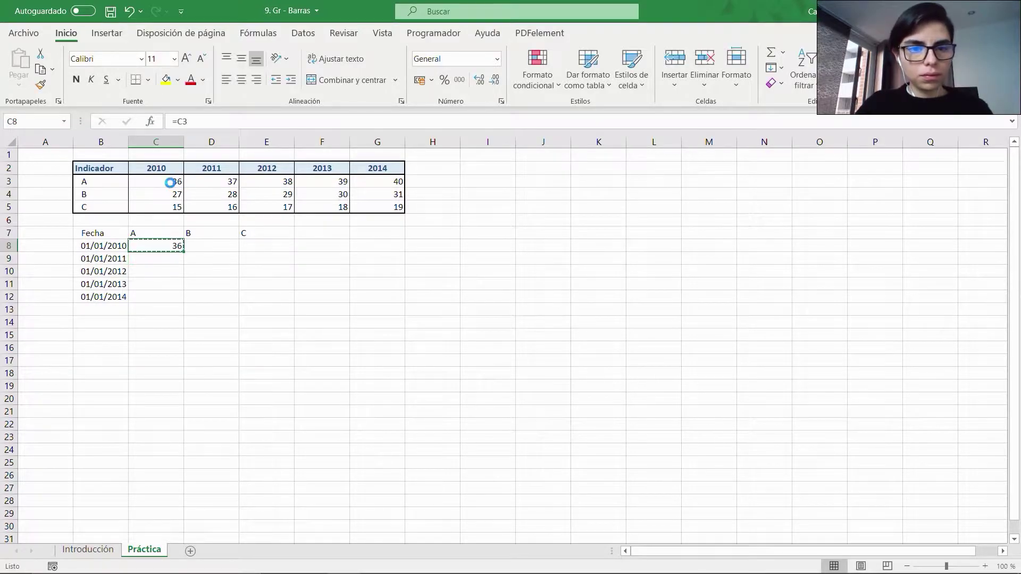
key(shift+Right)
key(shift+Right)
key(shift+Right)
key(shift+Right)
key(Return)
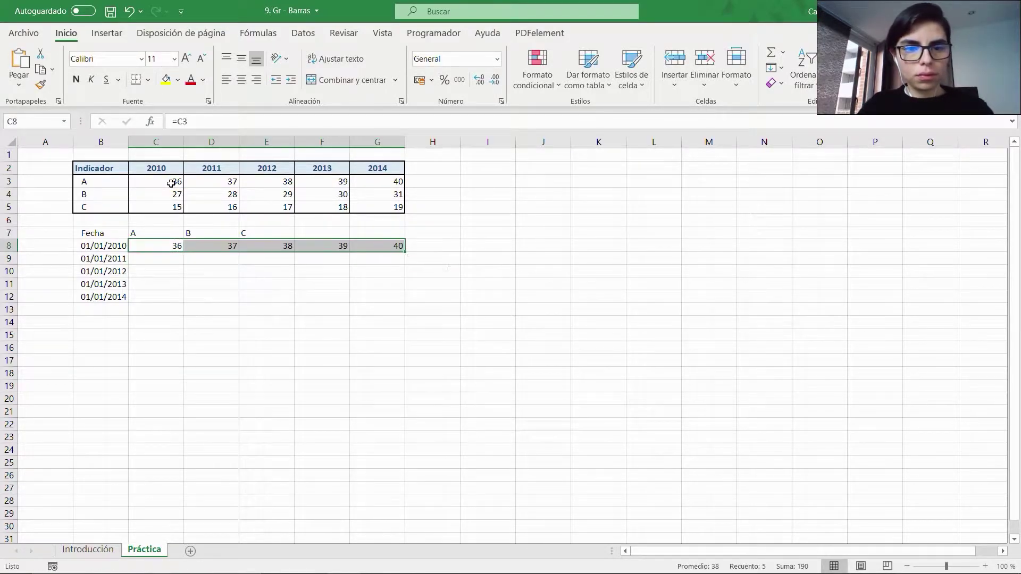
Step: Move the indicator A values in D8:G8 down one row so they start in cell C9
key(Right)
key(shift+Right)
key(shift+Right)
key(shift+Right)
key(ctrl+c)
key(Left)
key(Down)
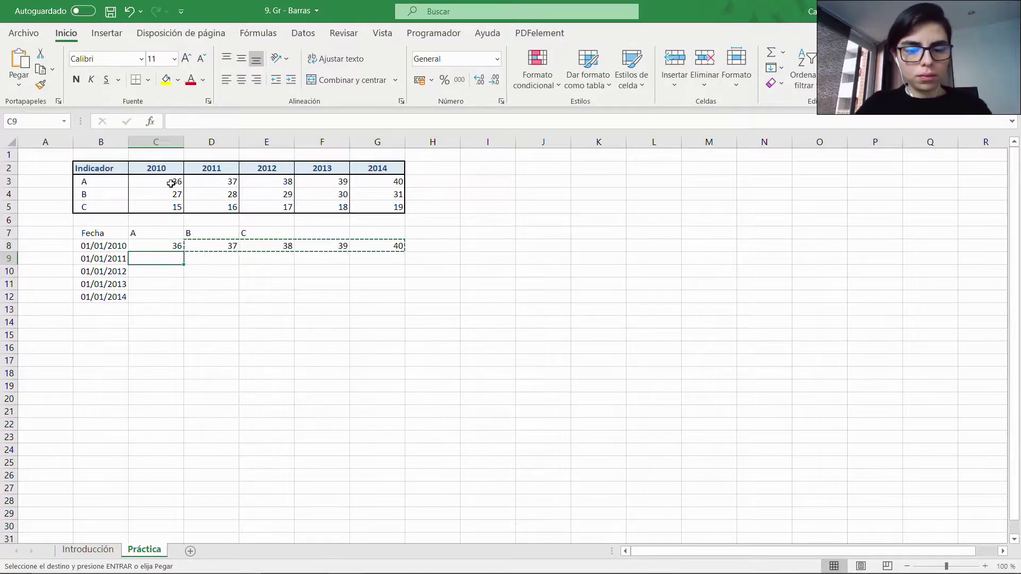
key(ctrl+v)
Step: Move the indicator A values in D9:F9 down one row so they start in cell C10
key(Right)
key(shift+Right)
key(shift+Right)
key(ctrl+x)
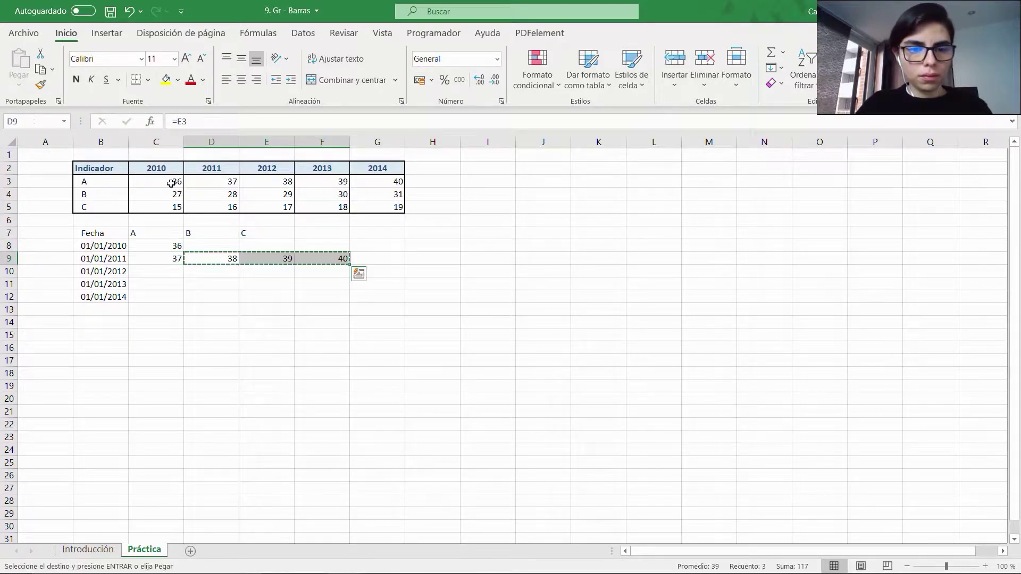
key(Left)
key(Down)
key(ctrl+v)
Step: Move the indicator A values in D10:E10 down one row so they start in cell C11
key(Right)
key(shift+Right)
key(ctrl+x)
key(Left)
key(Down)
key(ctrl+v)
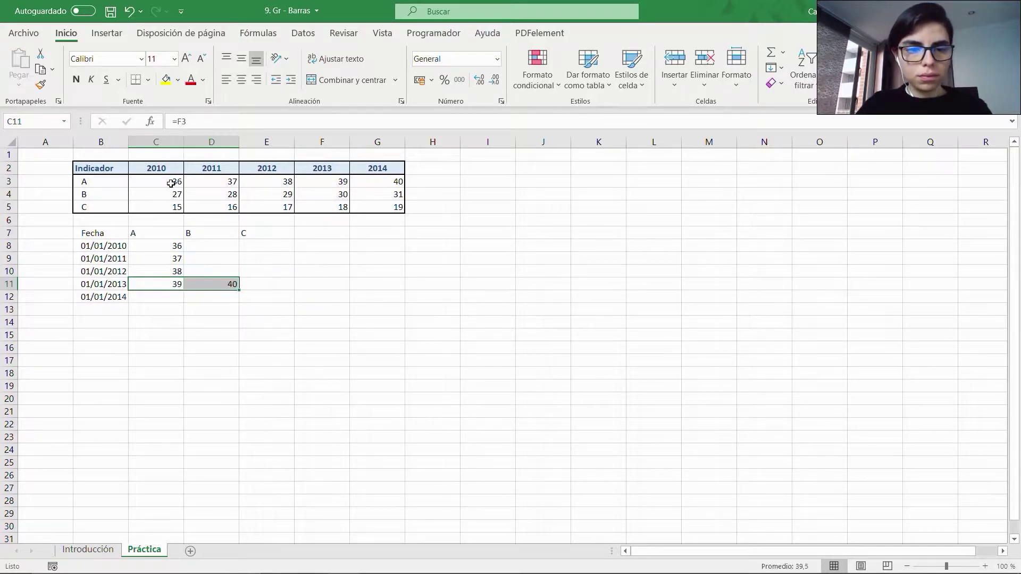
Step: Move the indicator A value in D11 to cell C12, completing column A for 2014
key(Right)
key(ctrl+x)
key(Left)
key(Down)
key(ctrl+v)
Step: Enter the formula =C4 in cell D8 to bring in indicator B's value for 2010
key(Up)
key(Up)
key(Up)
key(Up)
key(Up)
key(Right)
key(Down)
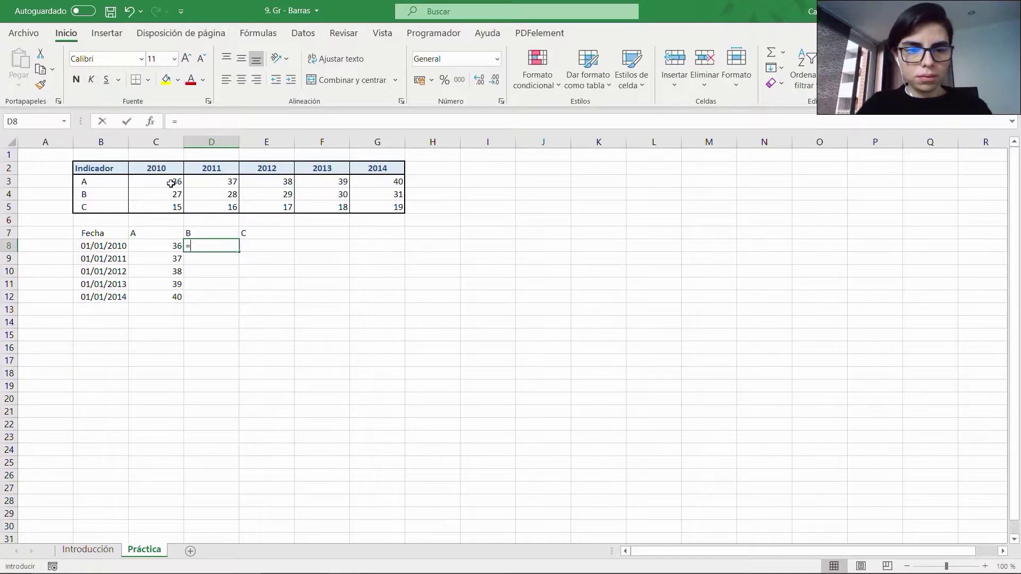
click(176, 195)
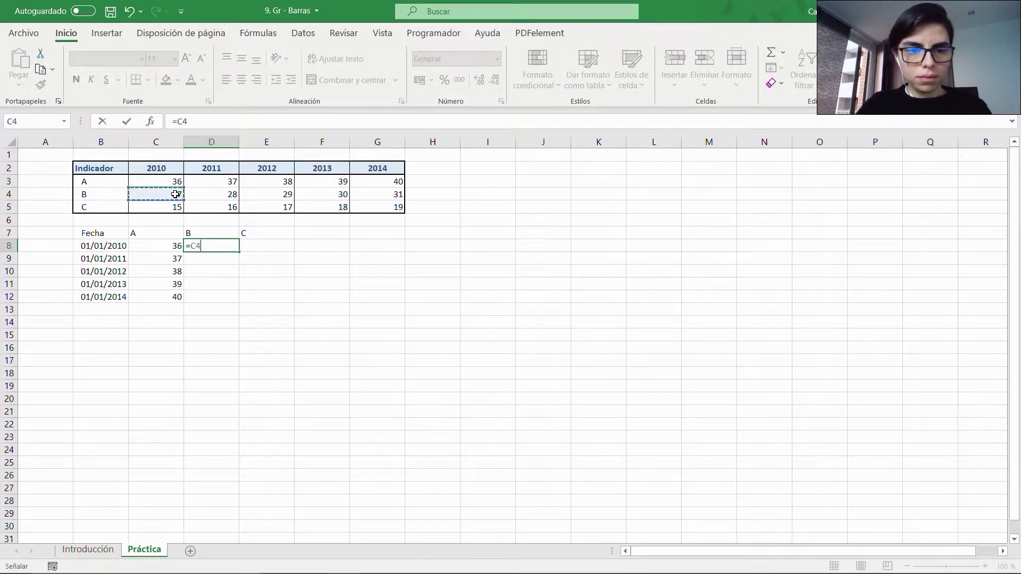
key(Return)
Step: Copy the indicator B formula from D8 across row 8 through H8
key(Up)
key(ctrl+c)
key(shift+Right)
key(shift+Right)
key(shift+Right)
key(shift+Right)
key(ctrl+v)
Step: Move the indicator B values in E8:H8 down one row so they start in cell D9
key(Right)
key(shift+Right)
key(shift+Right)
key(shift+Right)
key(ctrl+c)
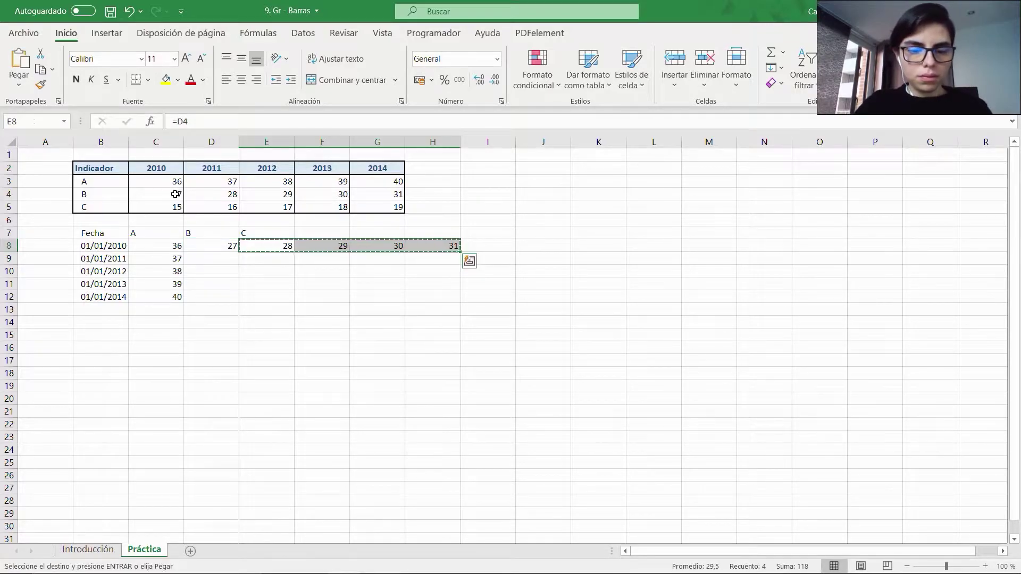
key(ctrl+x)
key(Down)
key(Left)
key(ctrl+v)
Step: Move the indicator B values in E9:G9 down one row so they start in cell D10
key(Right)
key(shift+Right)
key(shift+Right)
key(ctrl+x)
key(Down)
key(Left)
key(ctrl+v)
Step: Move the indicator B values in E10:F10 down one row so they start in cell D11
key(Right)
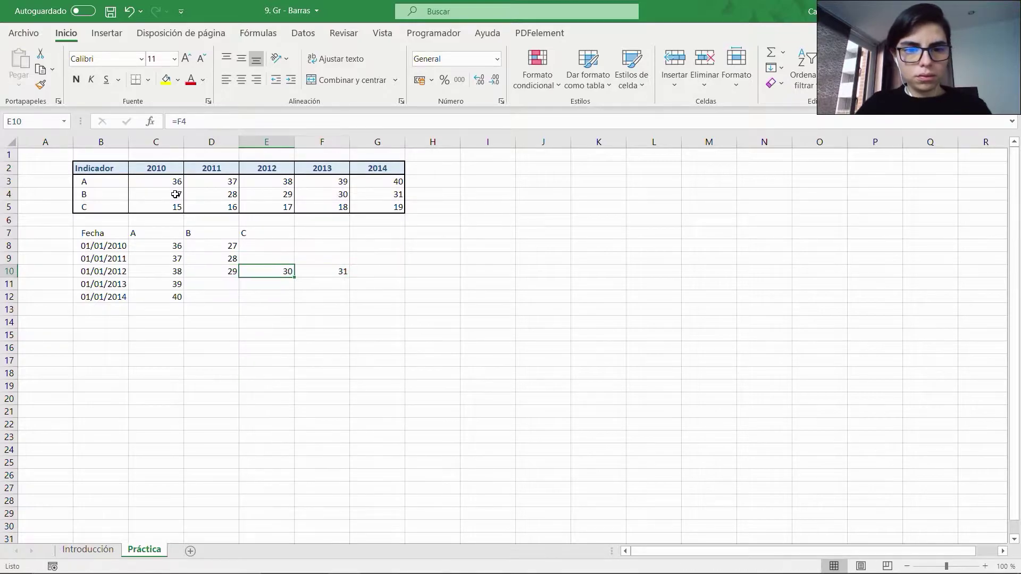
key(shift+Right)
key(ctrl+x)
key(Down)
key(Left)
key(ctrl+v)
Step: Move the indicator B value in E11 to cell D12, completing column B for 2014
key(Right)
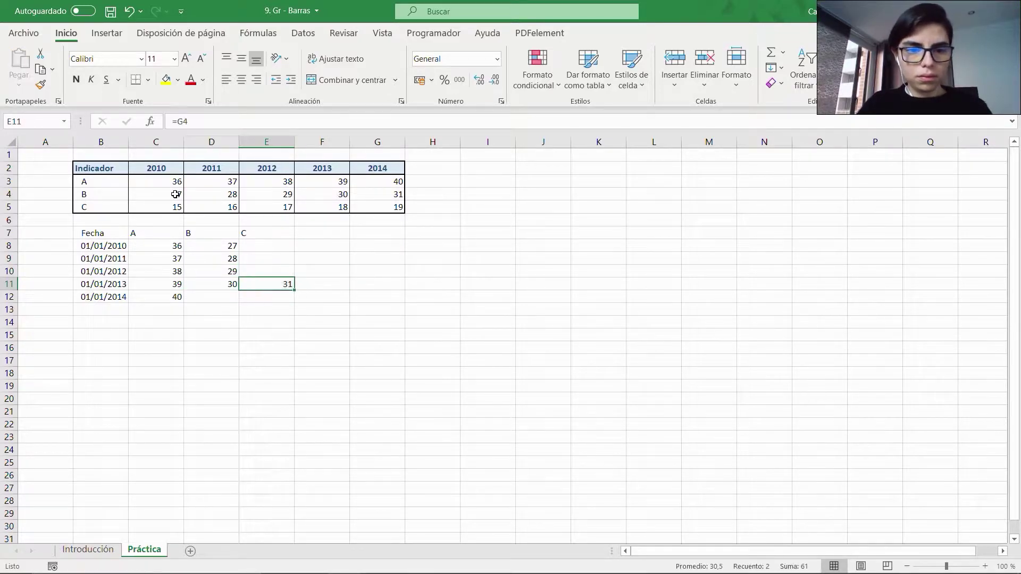
key(ctrl+x)
key(Left)
key(Down)
key(ctrl+v)
Step: Enter the formula =C5 in cell E8 to bring in indicator C's value for 2010
key(Right)
key(ctrl+Up)
key(Down)
text(=)
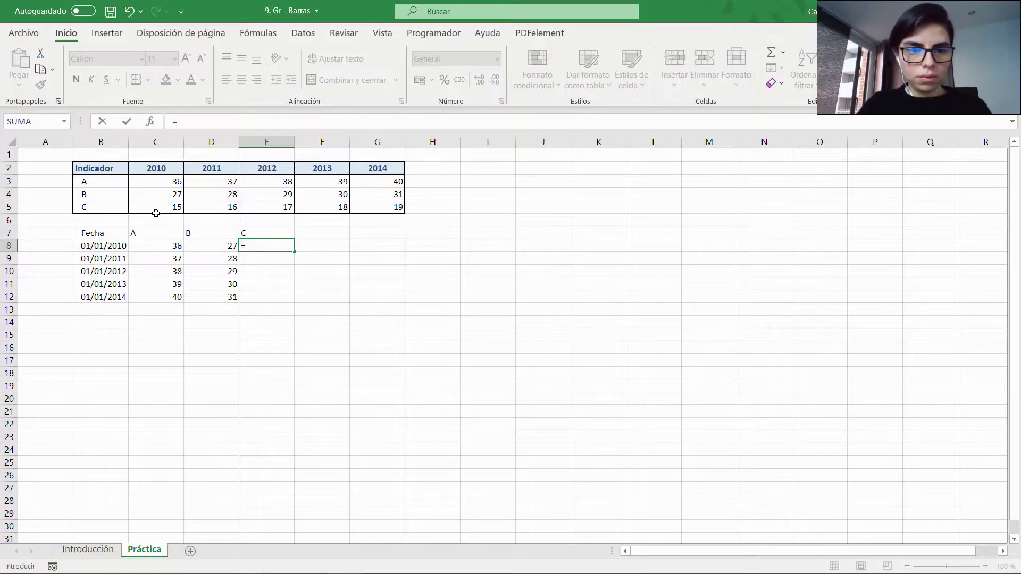
click(168, 207)
key(Return)
Step: Copy the indicator C formula from E8 across row 8 through I8
key(Up)
key(ctrl+c)
key(shift+Right)
key(shift+Right)
key(shift+Right)
key(shift+Right)
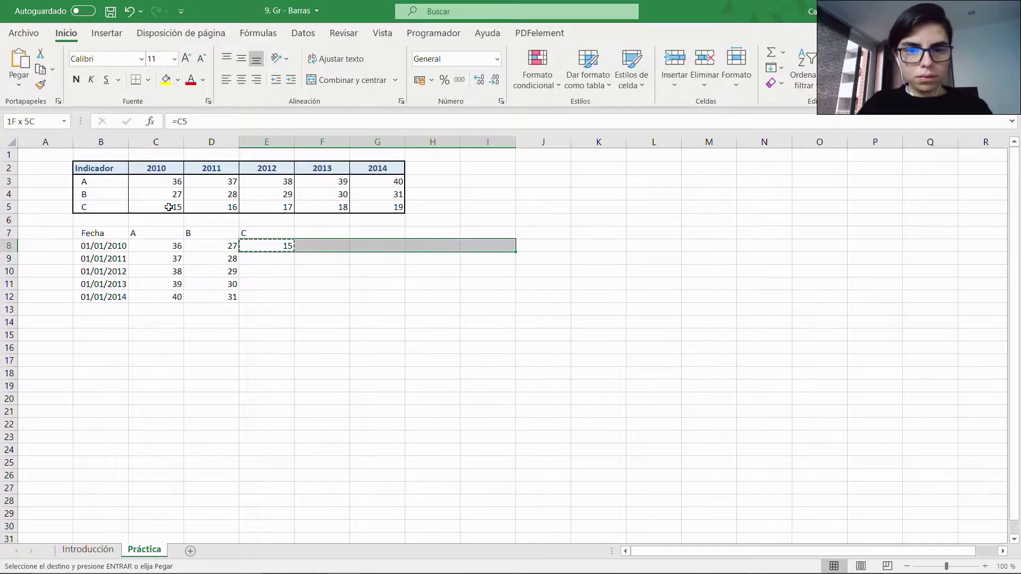
key(ctrl+v)
key(Escape)
key(Escape)
Step: Move the indicator C values in F8:I8 down one row so they start in cell E9
key(Right)
key(shift+Right)
key(shift+Right)
key(shift+Right)
key(ctrl+x)
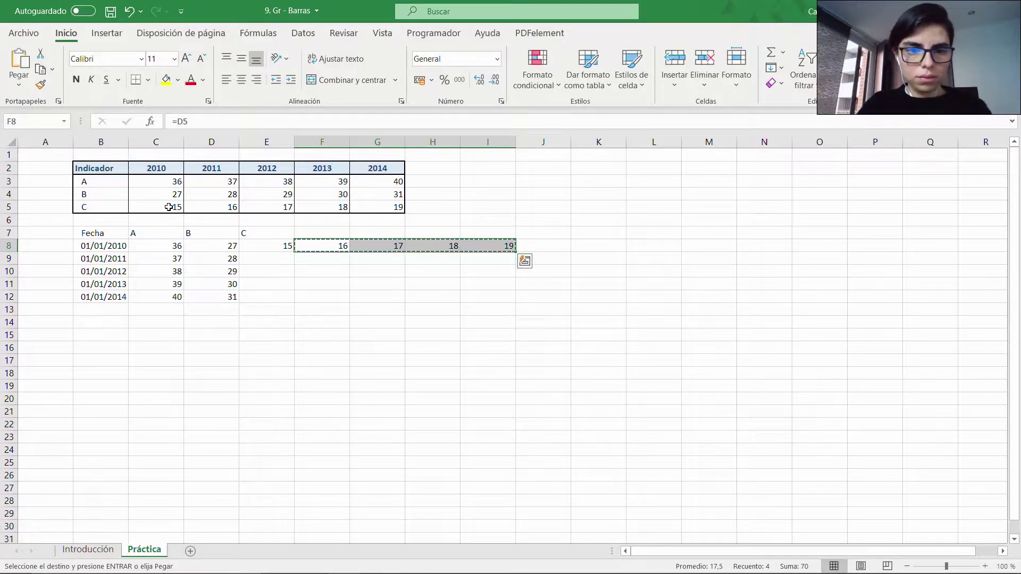
key(Down)
key(Left)
key(ctrl+v)
key(Escape)
Step: Move the indicator C values in F9:H9 down one row so they start in cell E10
key(Right)
key(shift+Right)
key(shift+Right)
key(ctrl+x)
key(Down)
key(Left)
key(ctrl+v)
key(Escape)
Step: Move the indicator C values in F10:G10 down one row so they start in cell E11
key(Right)
key(shift+Right)
key(ctrl+x)
key(Down)
key(Left)
key(ctrl+v)
key(Escape)
Step: Move the indicator C value in F11 to cell E12, completing column C for 2014
key(Right)
key(ctrl+x)
key(Left)
key(ctrl+Down)
key(ctrl+Up)
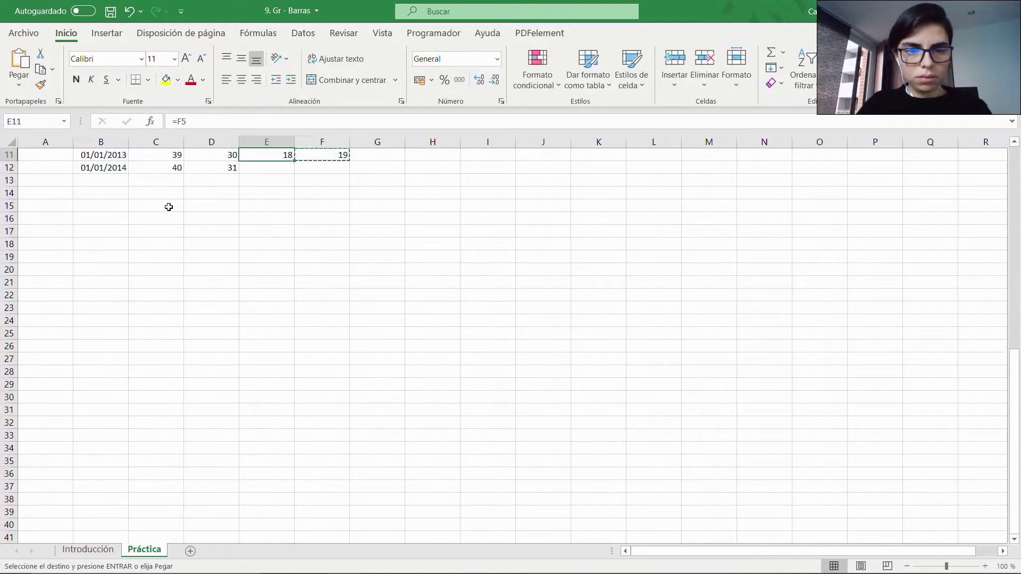
key(Down)
key(ctrl+v)
scroll(169, 207, up, 4)
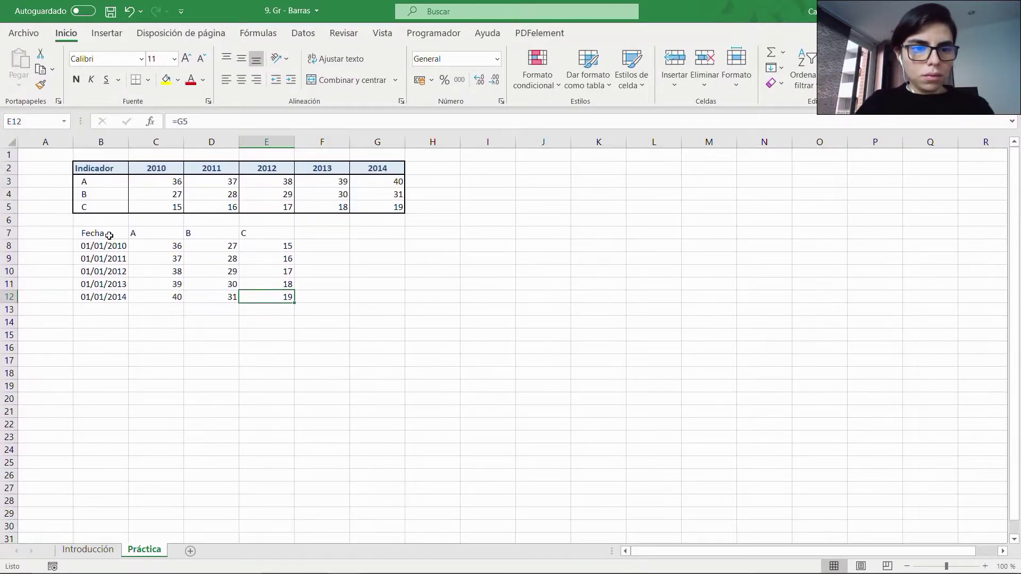
Step: Make the headers in B7:E7 bold and center the A, B and C headers
click(104, 234)
key(ctrl+shift+Right)
key(ctrl+n)
key(Right)
key(ctrl+shift+Right)
key(alt+o)
key(a)
key(c)
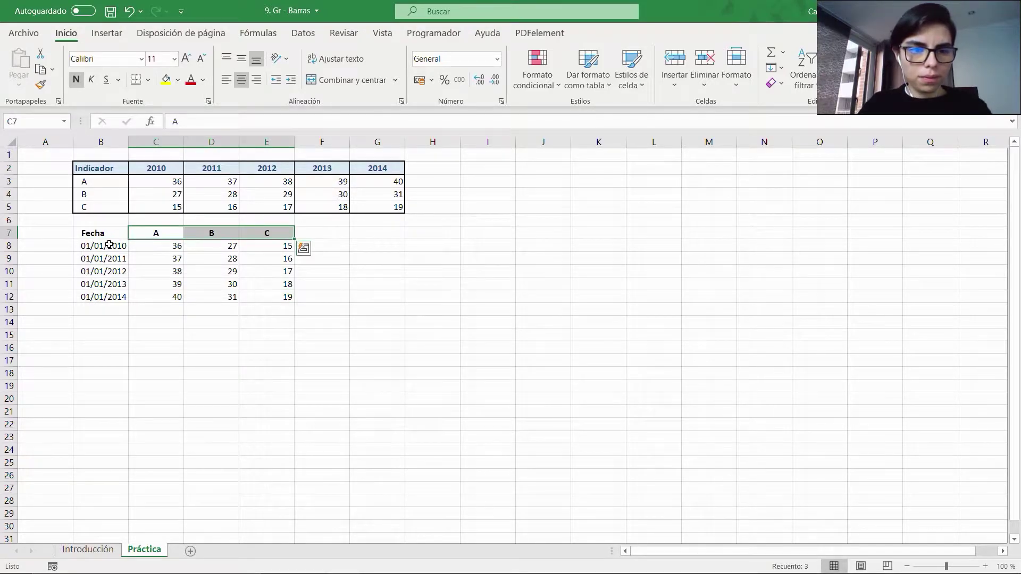
Step: Left-align the dates in B8:B12 and indent them
click(109, 244)
key(ctrl+shift+Down)
key(alt)
key(a)
key(l)
key(ctrl+alt+Tab)
Step: Apply a heavier solid outline and thin vertical inner borders to both the header row B7:E7 and the data range B8:E12
key(Up)
key(ctrl+shift+Right)
ctrl+click(113, 245)
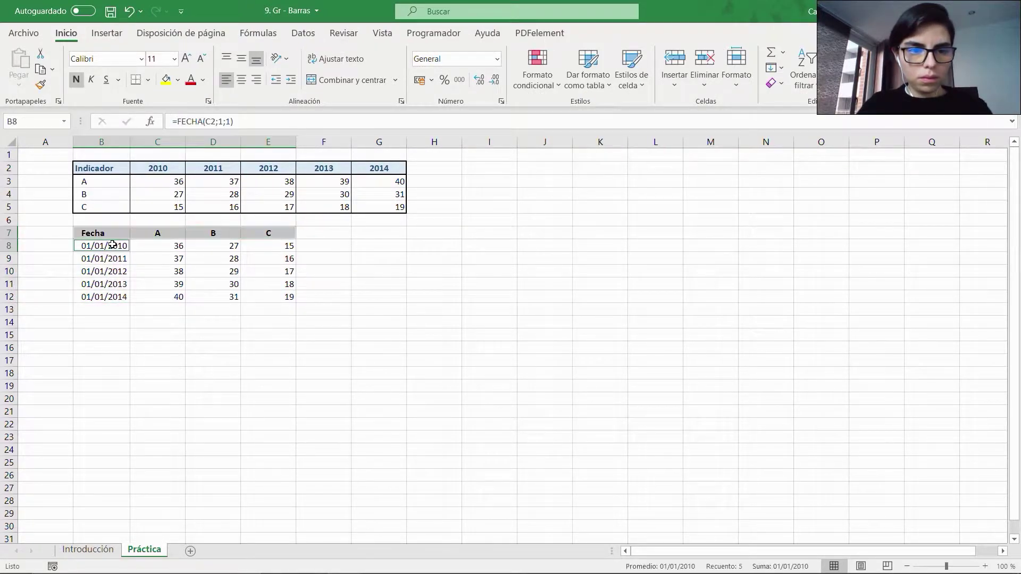
key(ctrl+shift+Right)
key(ctrl+shift+Down)
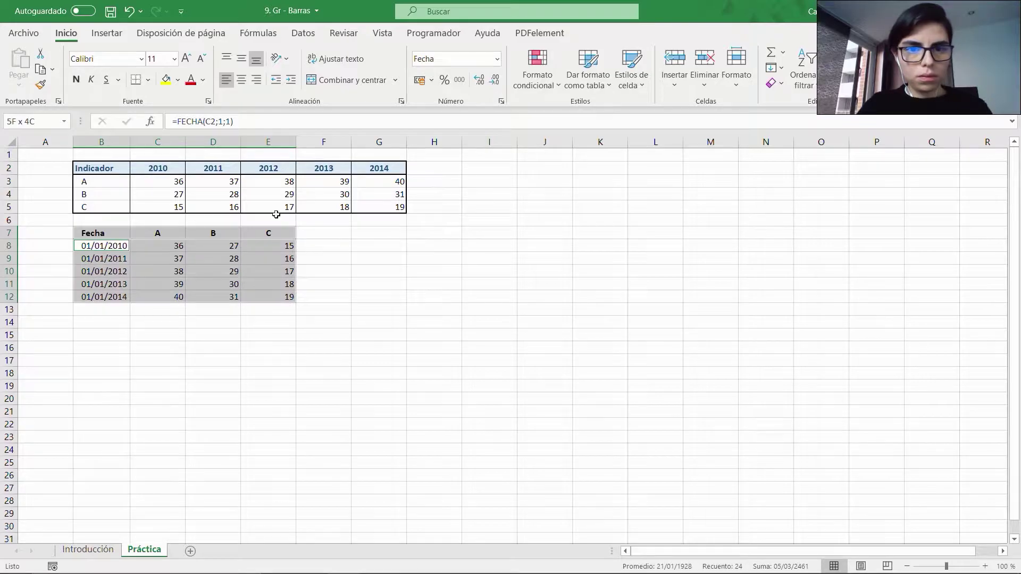
click(402, 101)
click(652, 33)
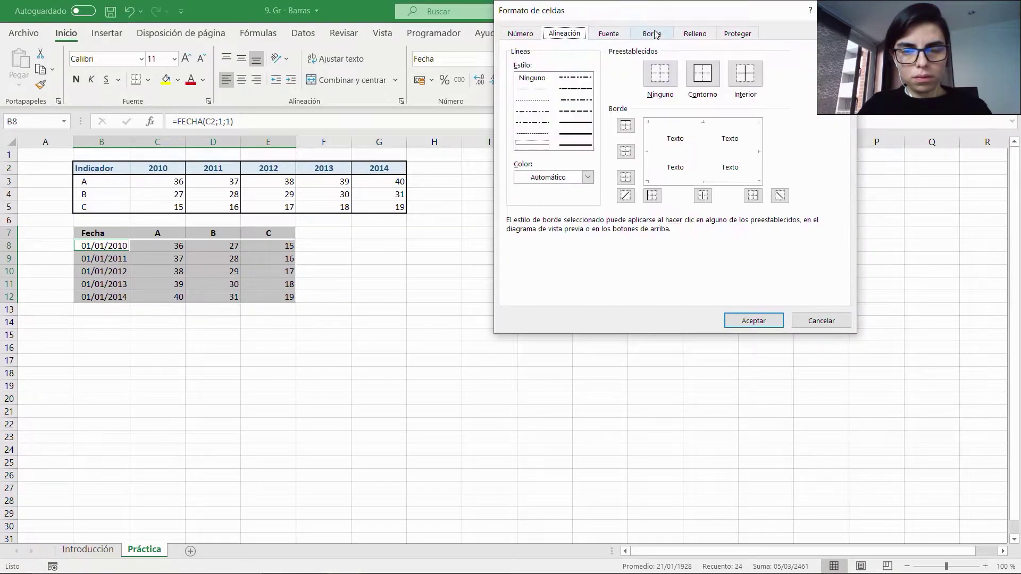
click(566, 118)
click(703, 72)
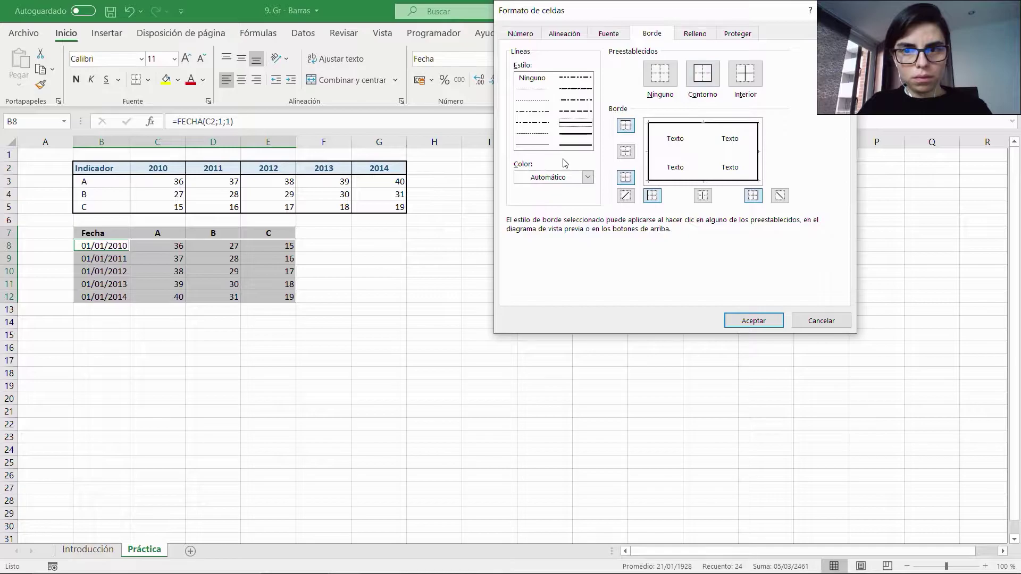
click(534, 144)
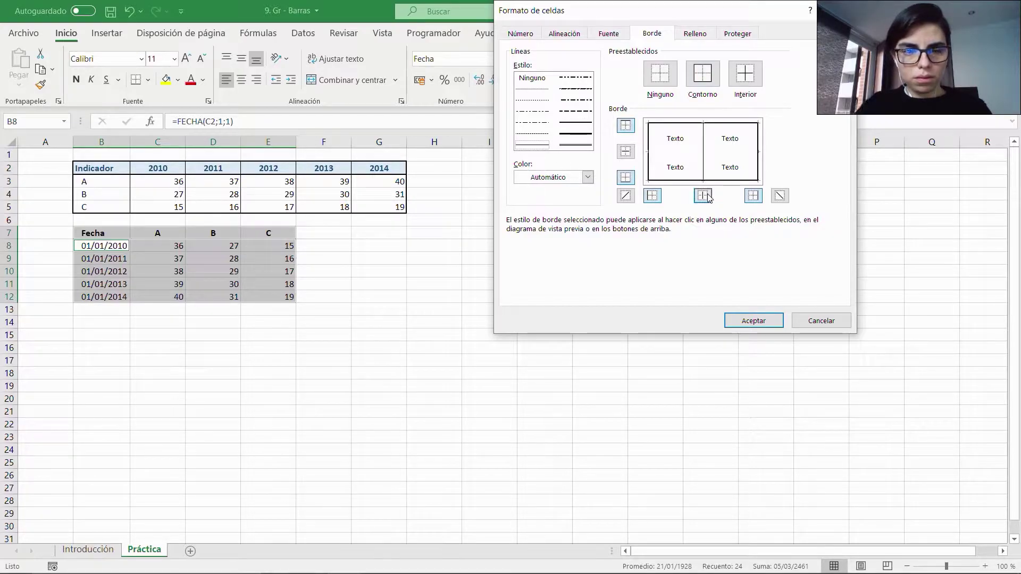
key(Return)
Step: Fill the header row B7:E7 with a light blue theme color
key(Up)
key(ctrl+shift+Right)
key(alt)
key(o)
key(h)
key(Down)
key(Down)
key(Right)
key(Right)
key(Right)
key(Right)
key(Right)
key(Right)
key(Right)
key(Right)
key(Return)
Step: Set the font color of the headers in B7:E7 to blue
key(alt)
key(o)
key(f)
key(c)
key(Down)
key(Right)
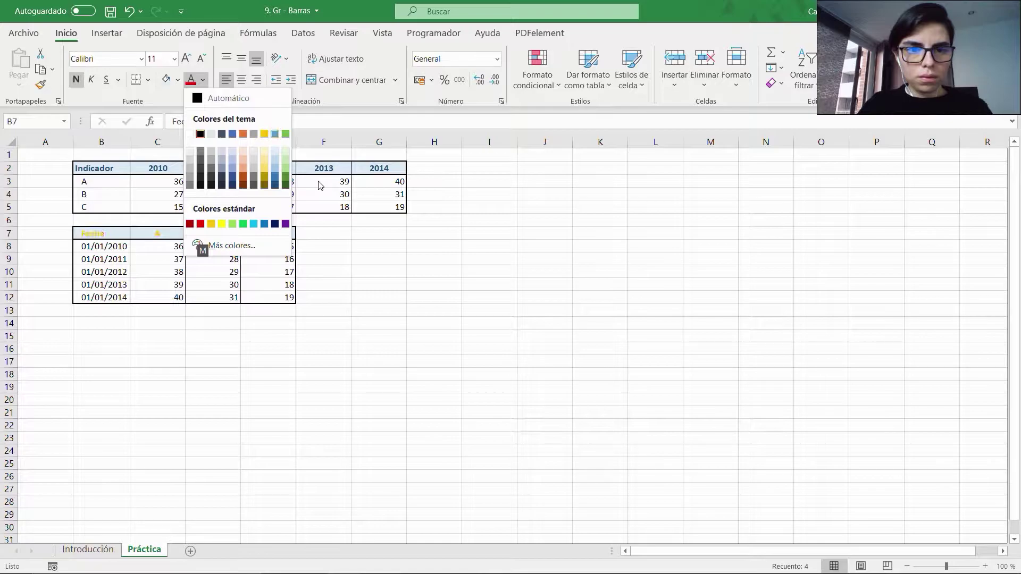
key(Return)
Step: Convert the range B7:E12 into a table with headers and name the table bar
key(Down)
key(ctrl+Down)
key(ctrl+shift+Up)
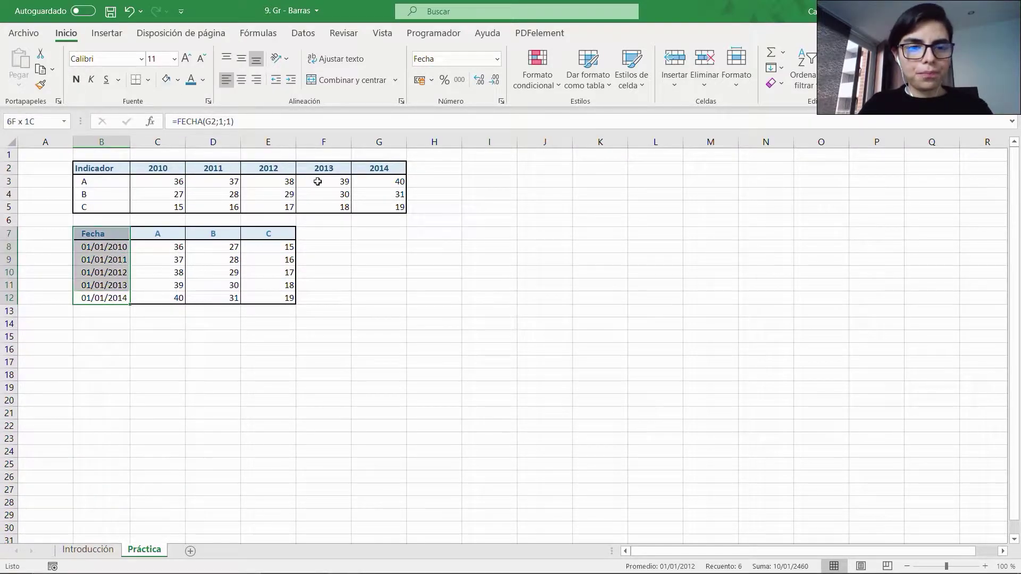
key(ctrl+shift+Right)
key(ctrl+t)
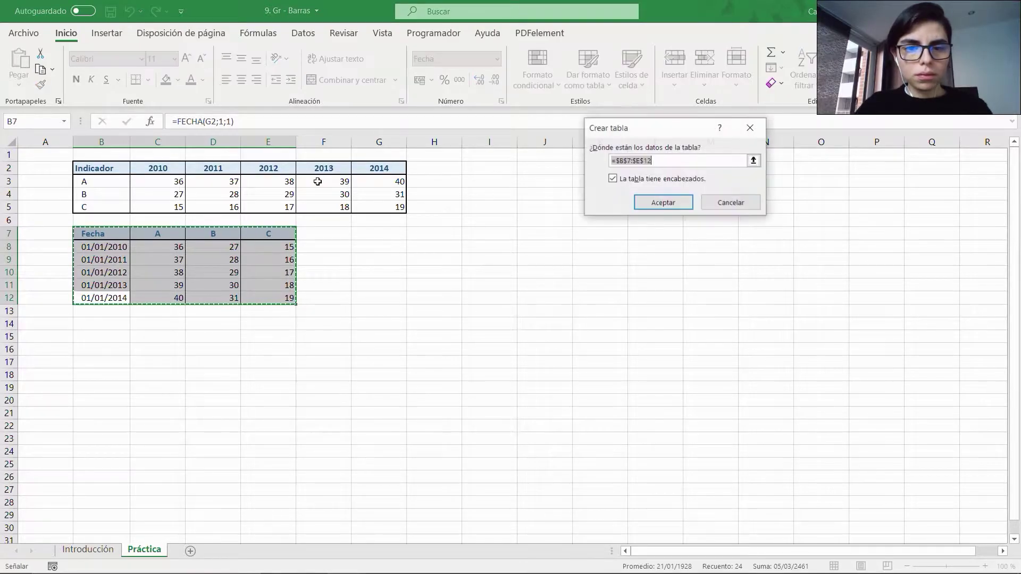
key(Return)
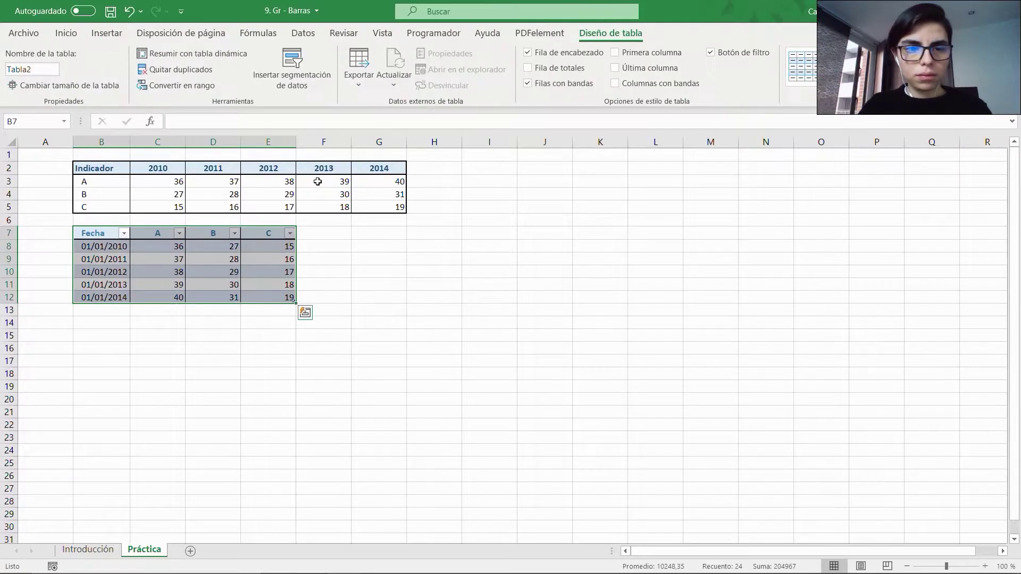
click(39, 70)
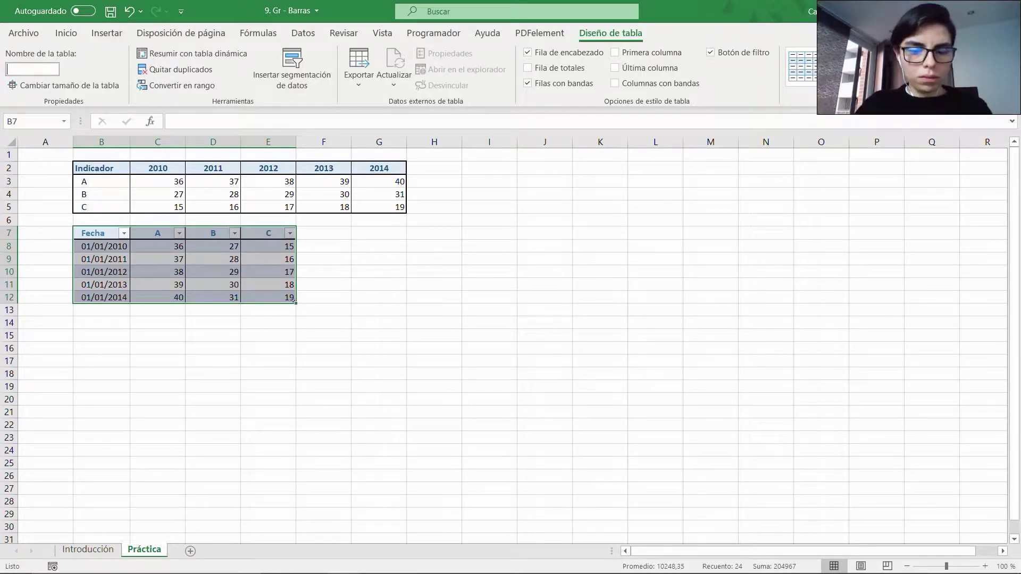
key(Return)
Step: Create a PivotTable from the table bar on the existing sheet at cell B14
key(Down)
key(Down)
key(Down)
key(Down)
key(Down)
key(Down)
key(Down)
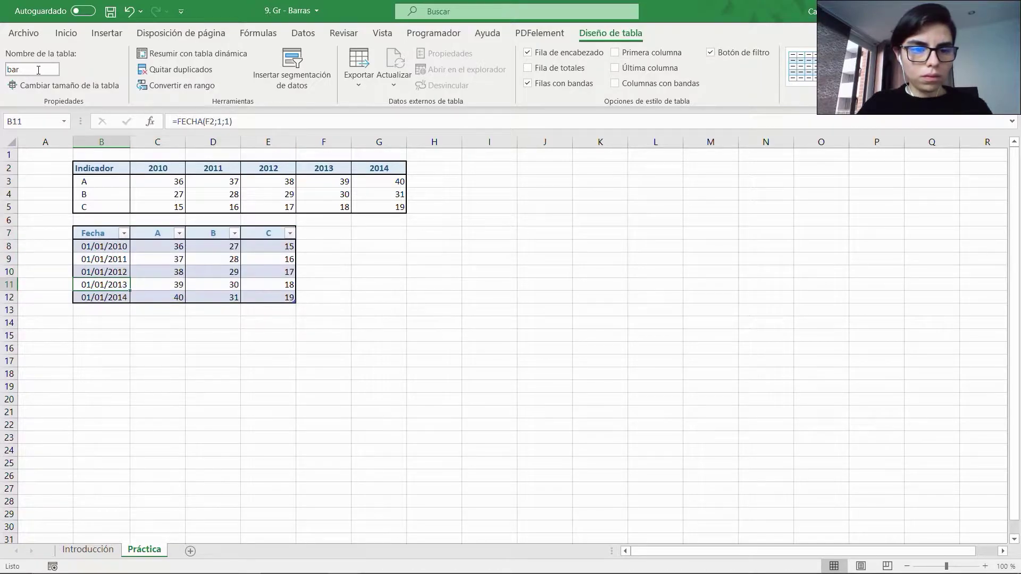
click(100, 32)
click(23, 66)
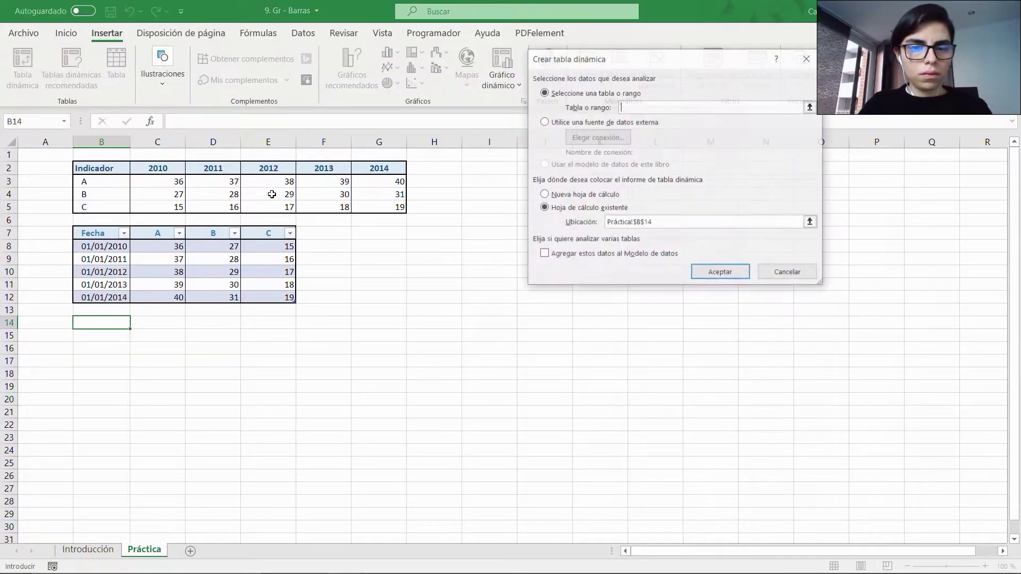
text(bar)
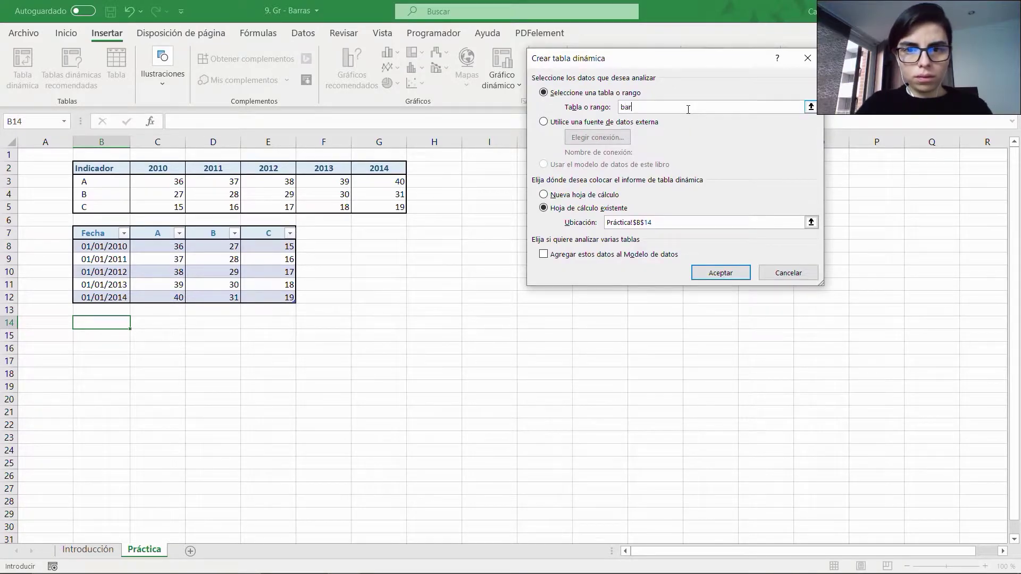
click(724, 273)
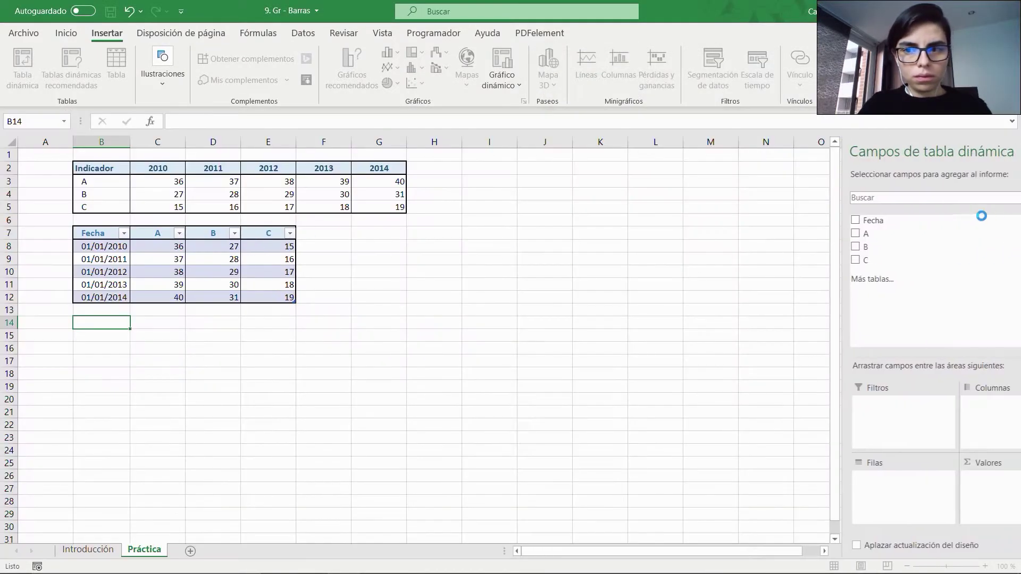
Step: Add Fecha as row labels and fields A, B and C as summed values in the PivotTable
click(856, 221)
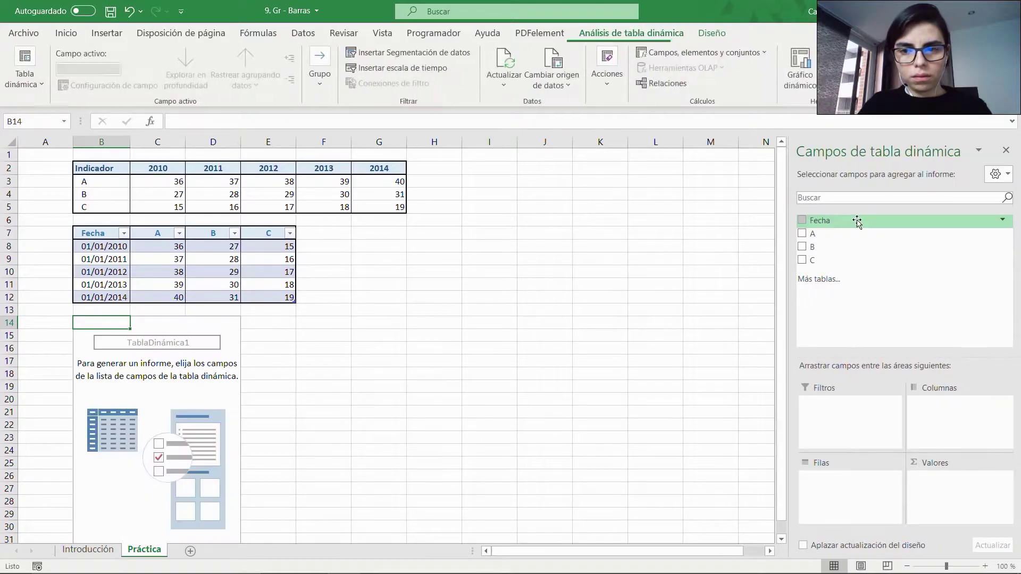
click(803, 234)
click(802, 247)
click(802, 260)
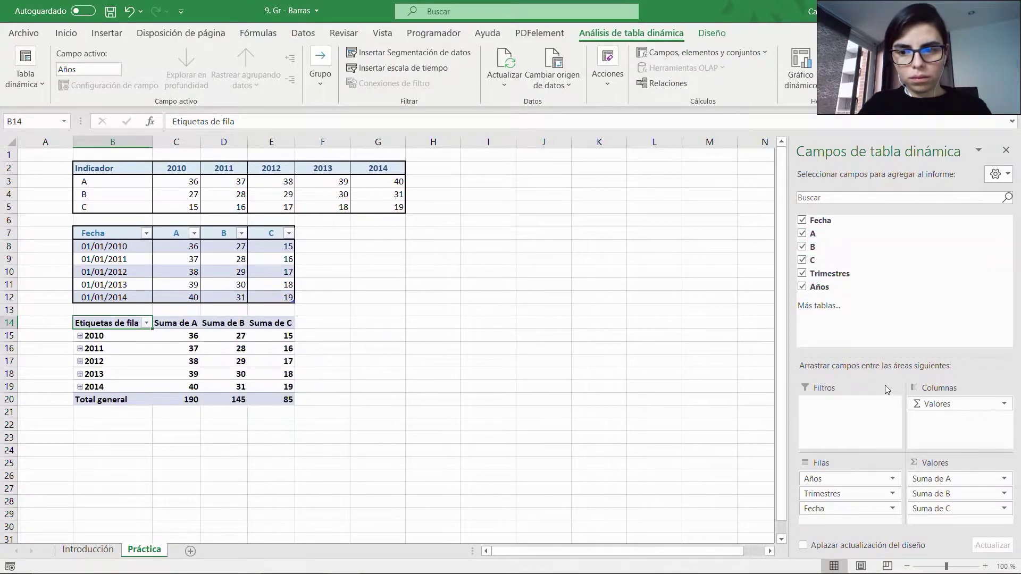
Step: Remove Trimestres and Fecha from the PivotTable rows, leaving only Años
mouse_move(802, 466)
mouse_down()
mouse_move(839, 506)
mouse_move(905, 522)
mouse_up()
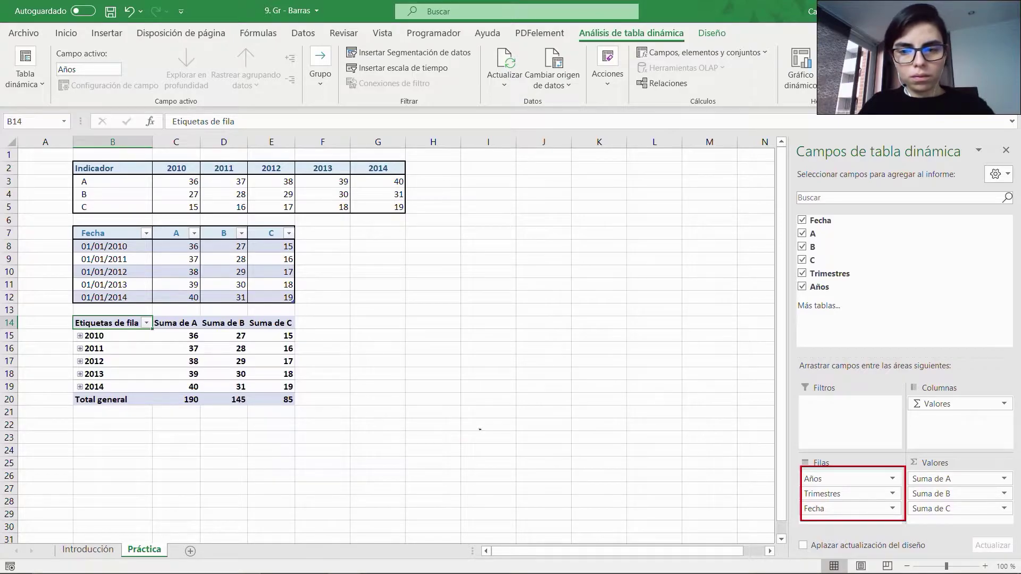
drag(857, 493, 739, 484)
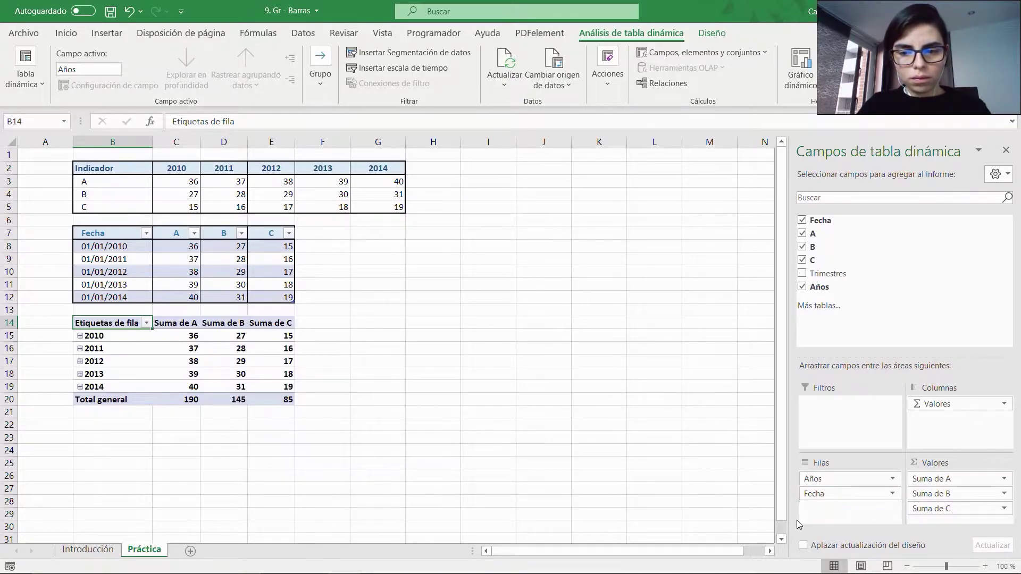
drag(851, 494, 577, 464)
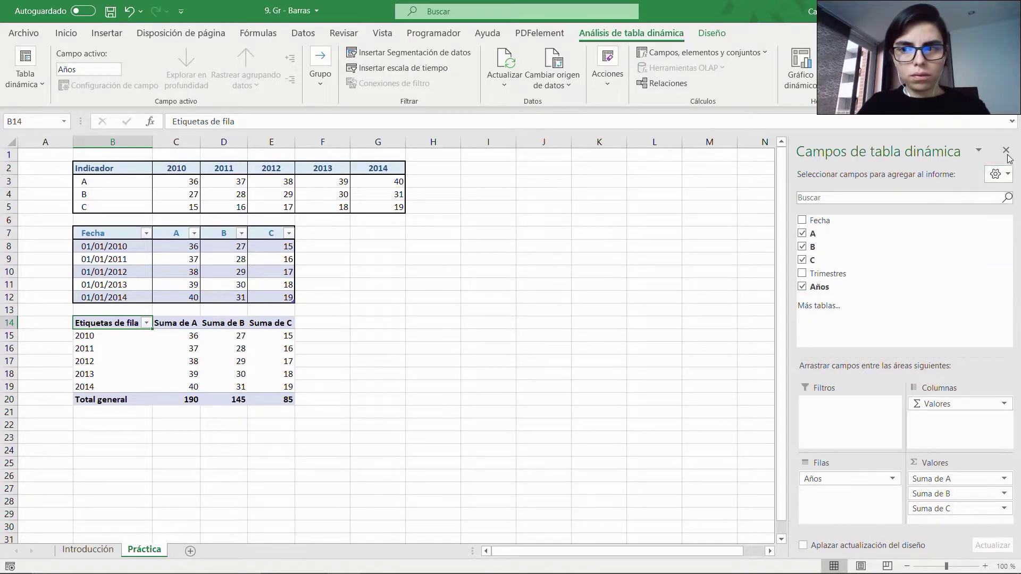
click(133, 336)
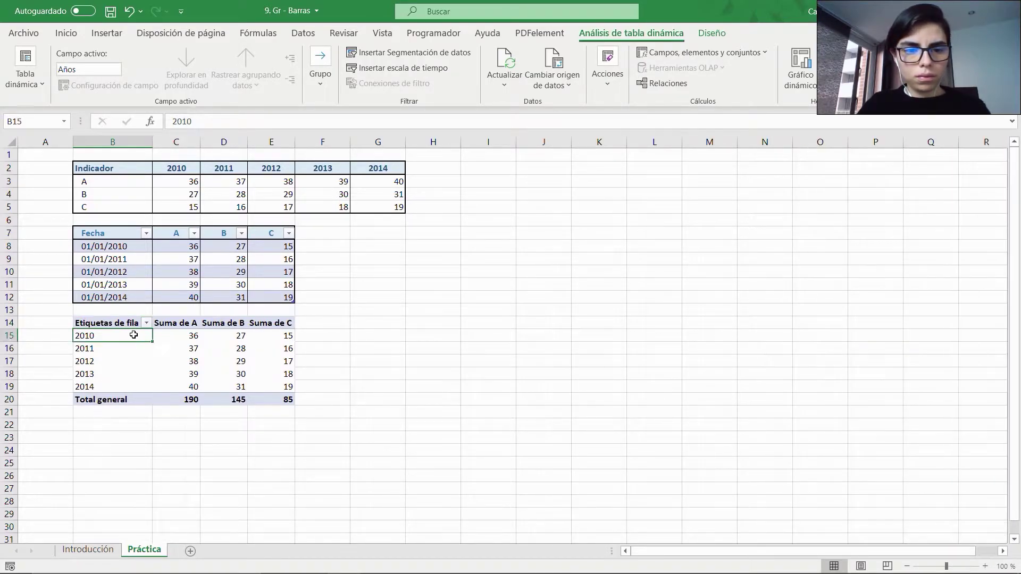
click(128, 427)
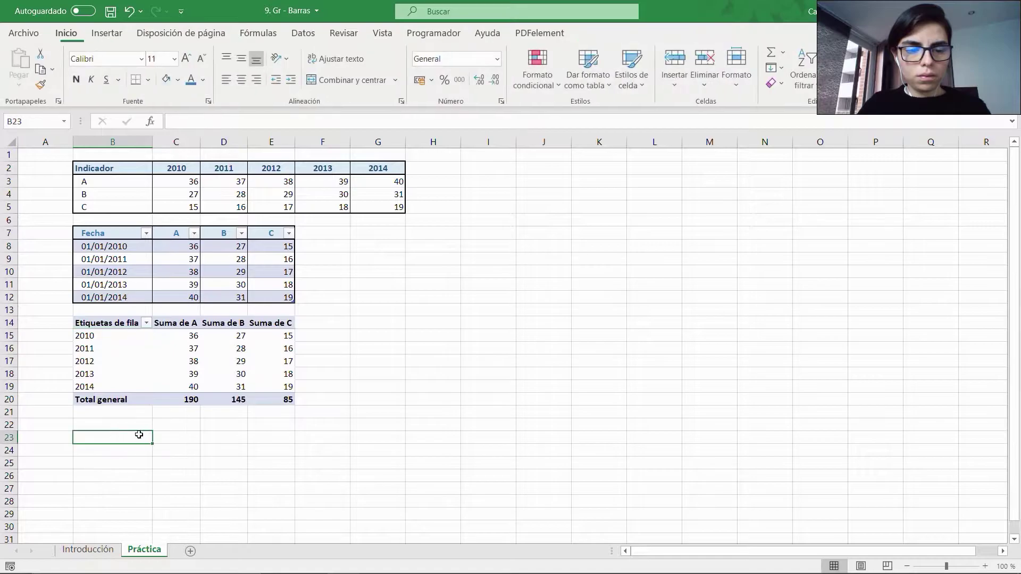
click(226, 375)
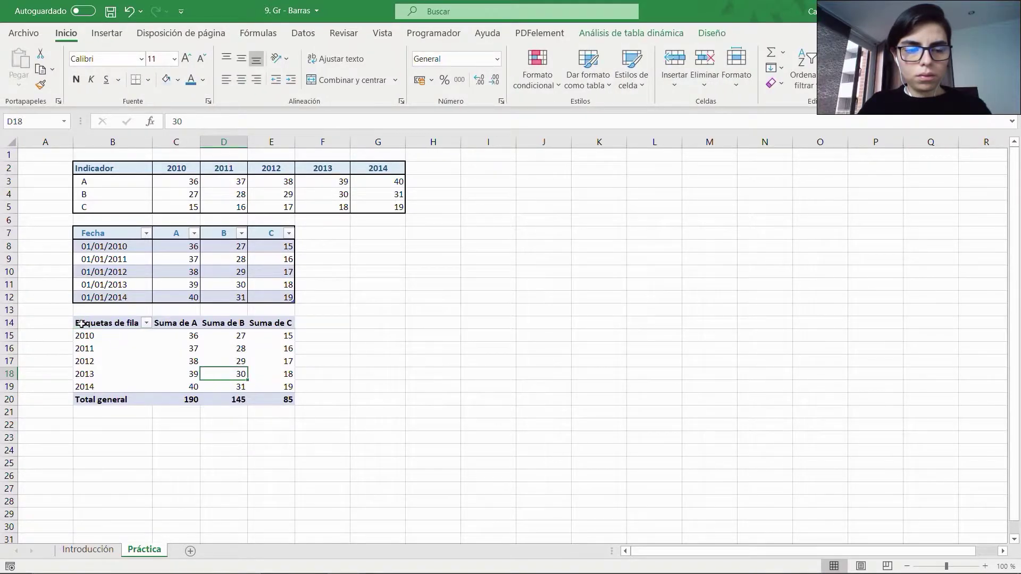
mouse_move(66, 325)
mouse_down()
mouse_move(104, 393)
mouse_move(124, 410)
mouse_move(154, 408)
mouse_up()
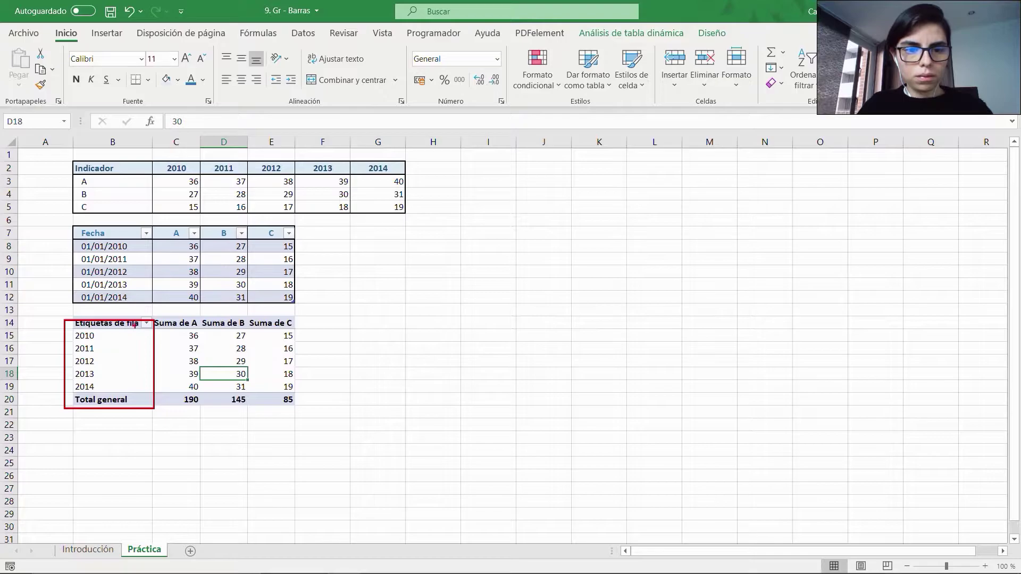
Step: Insert a slicer for the Años field and place it directly beside the PivotTable, starting at cell F8
click(179, 336)
click(617, 34)
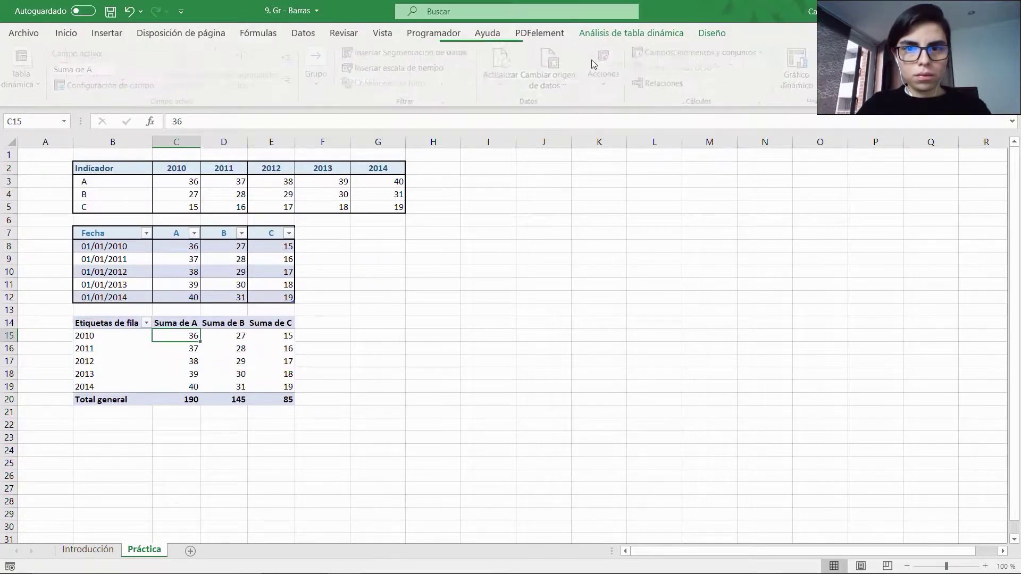
click(404, 53)
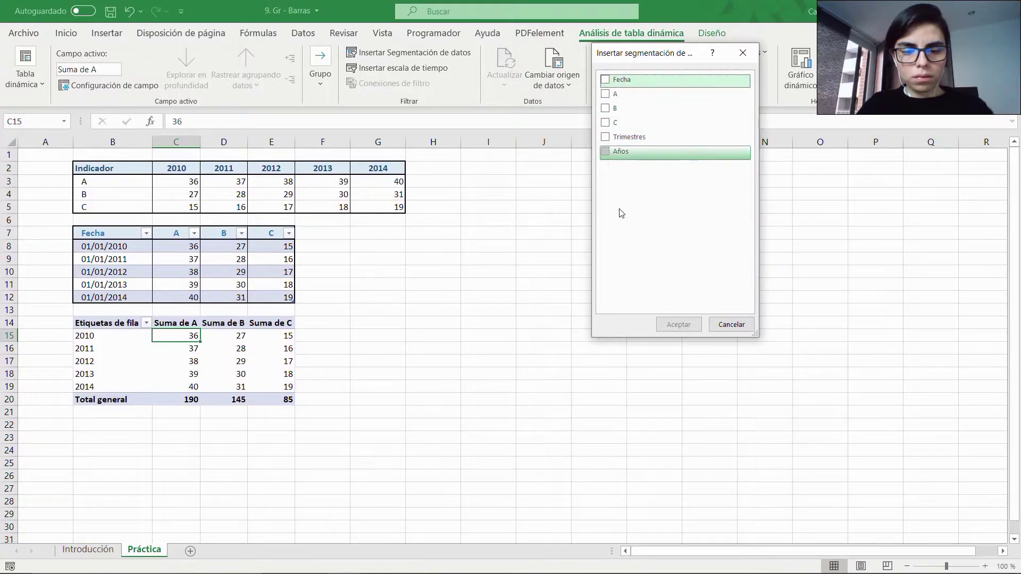
drag(600, 69, 683, 90)
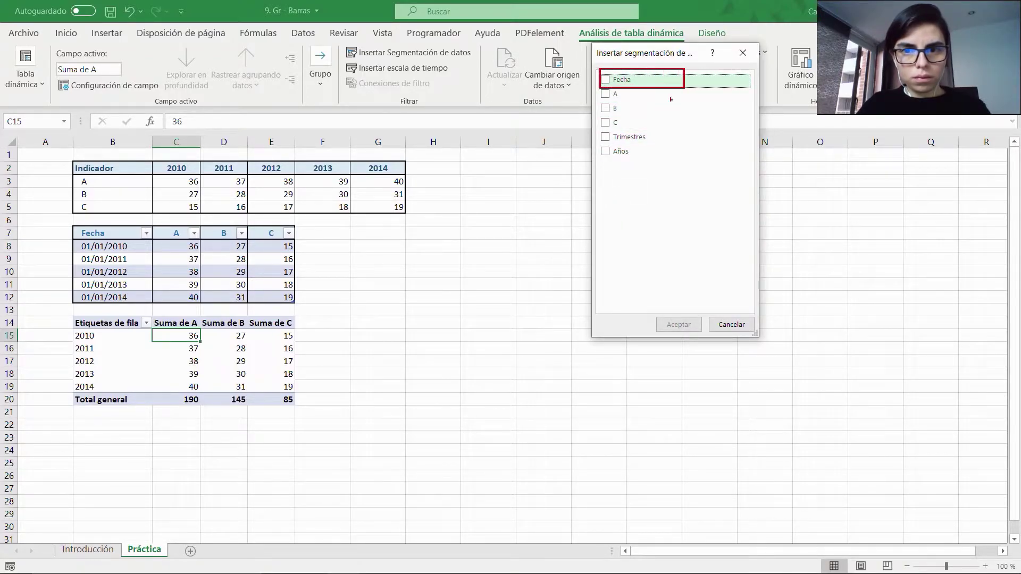
drag(596, 127, 667, 145)
drag(594, 146, 678, 165)
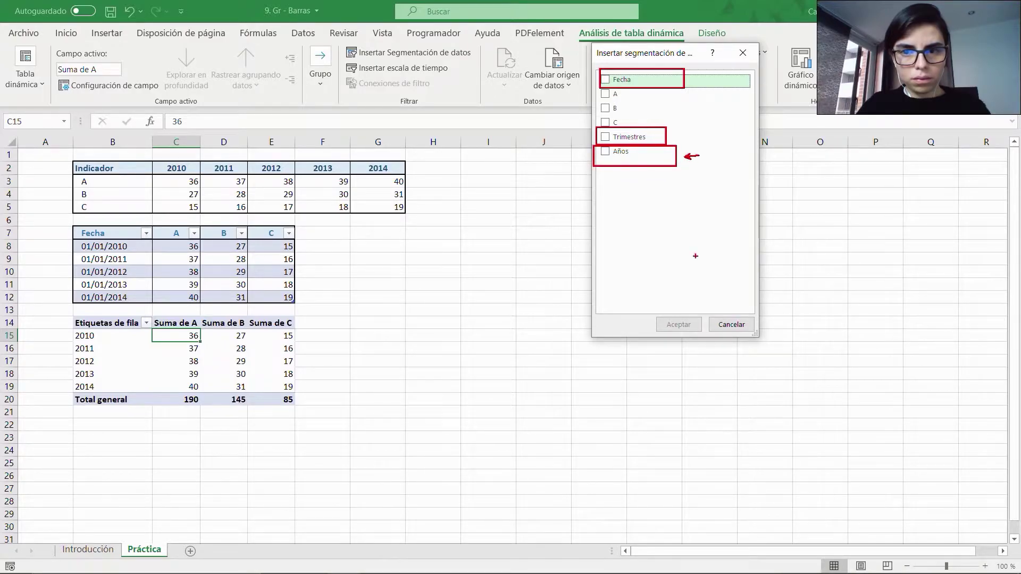
key(Escape)
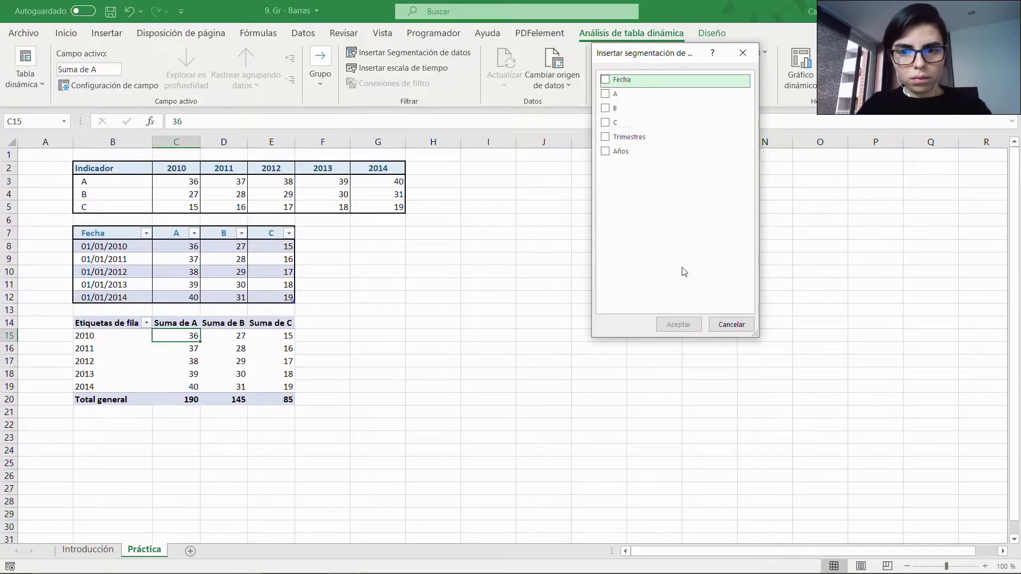
click(674, 153)
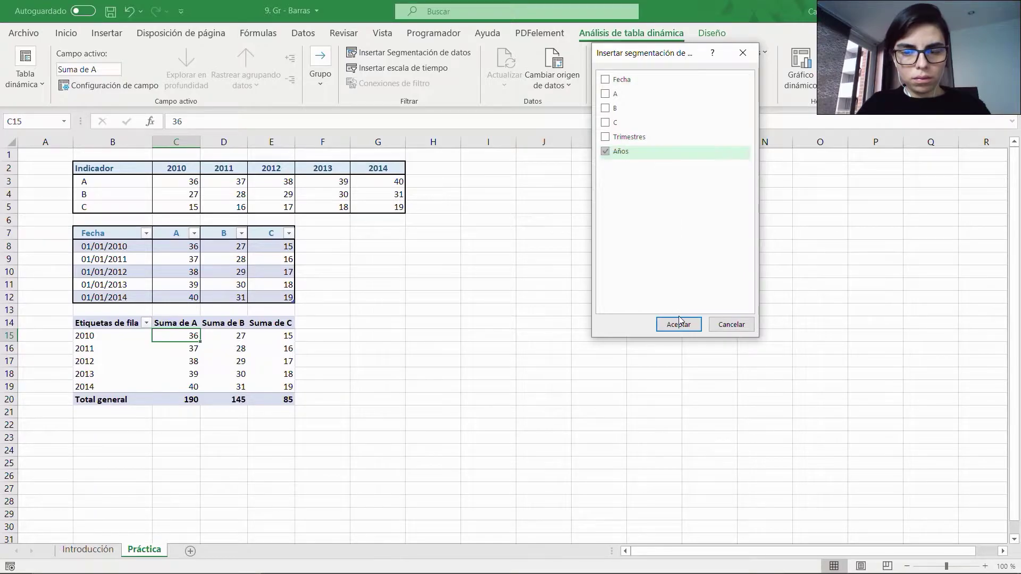
click(679, 324)
drag(506, 275, 347, 250)
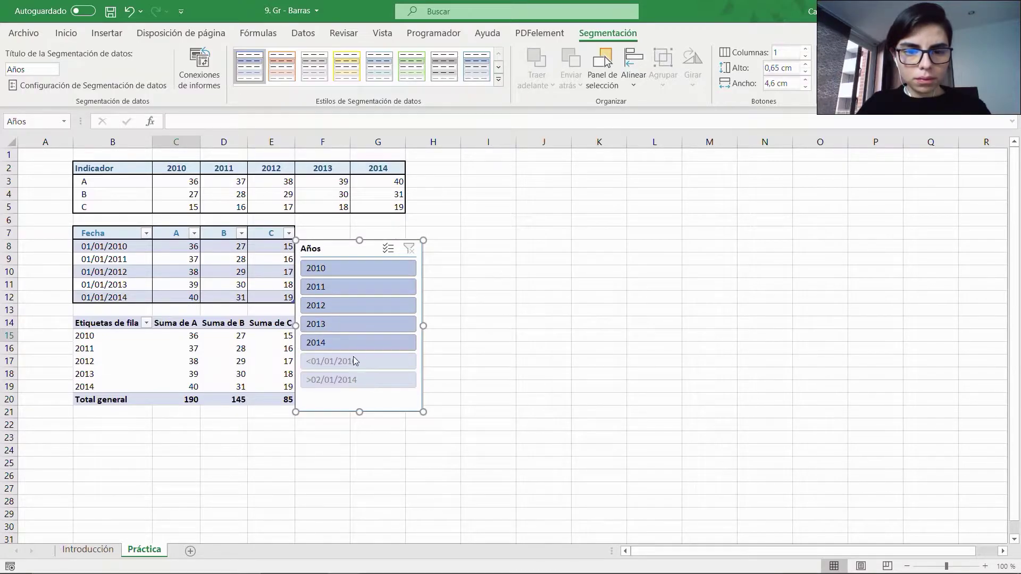
Step: Clear the caption of the Años slicer
click(51, 71)
key(Delete)
key(Return)
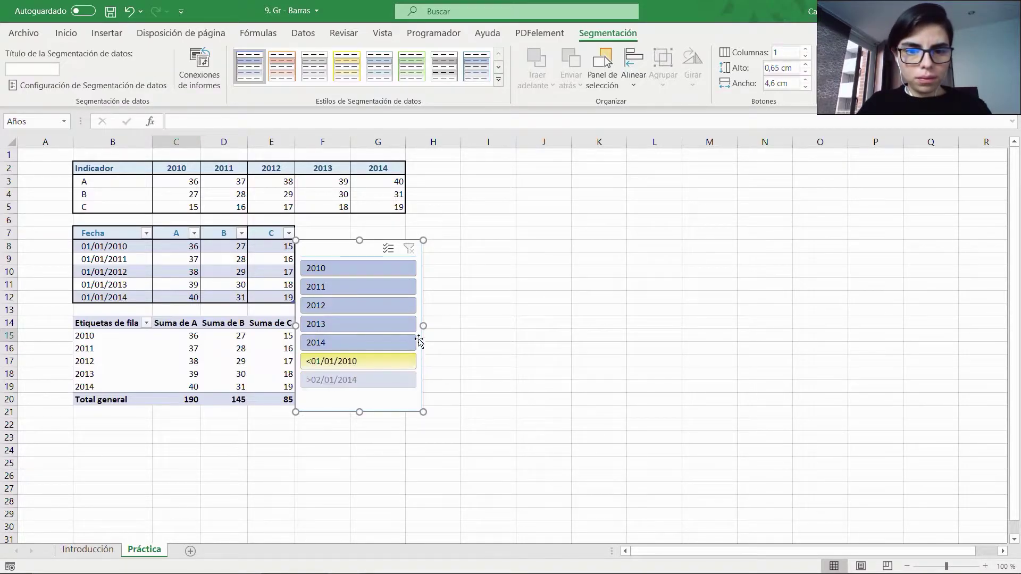
Step: Narrow the slicer to the width of column F and shorten it to end at row 20
drag(402, 324, 351, 325)
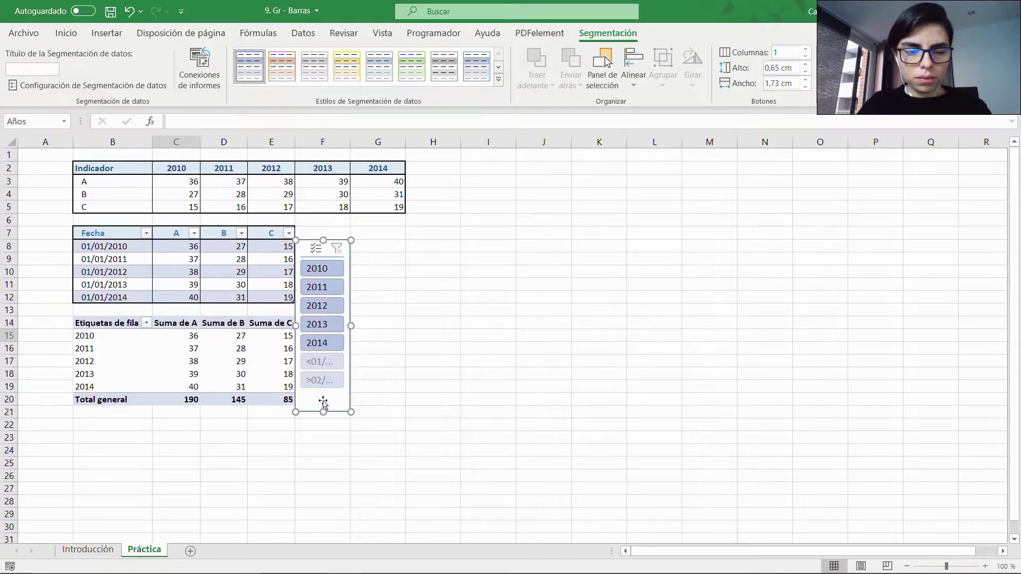
click(128, 424)
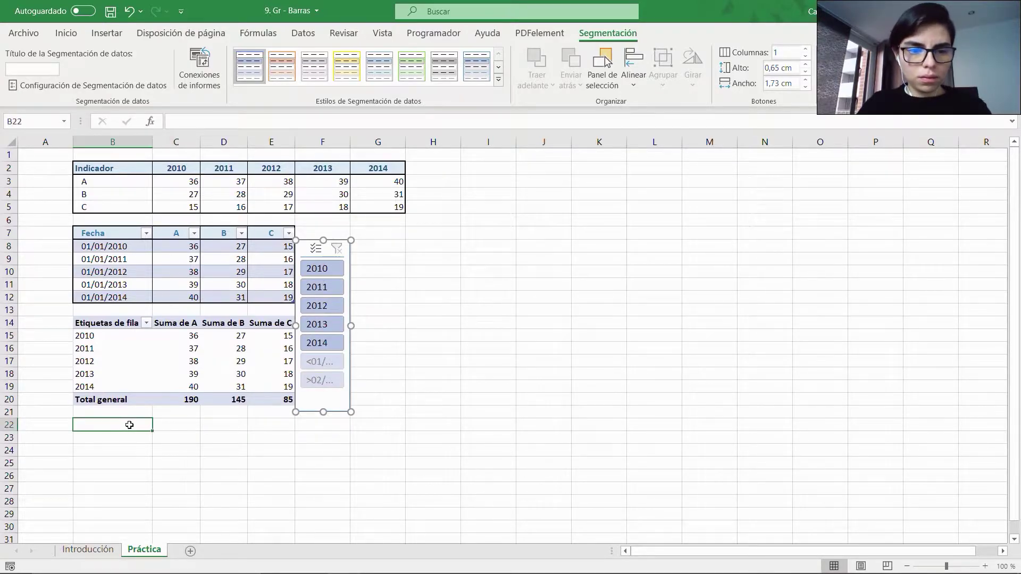
click(322, 405)
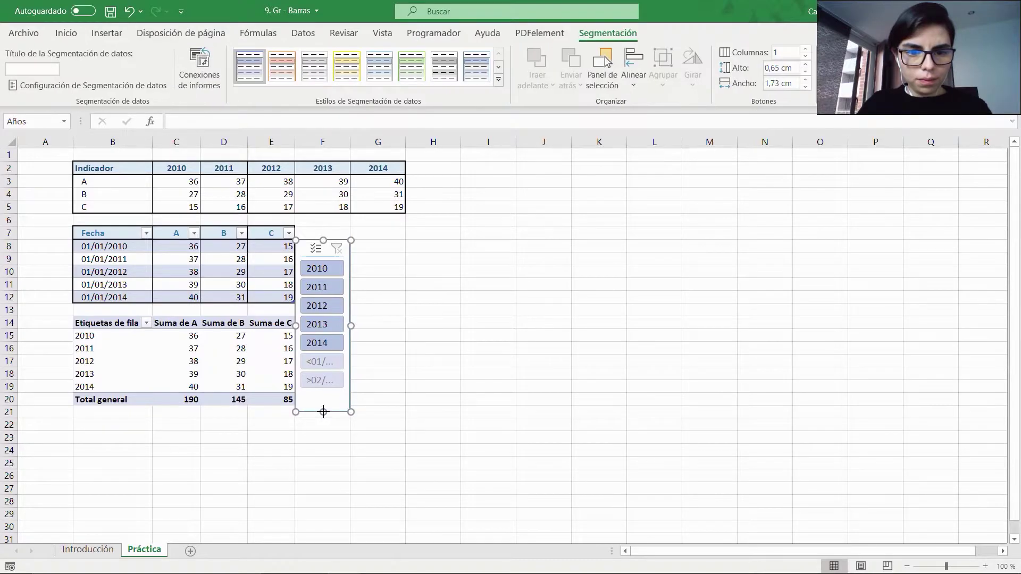
click(121, 423)
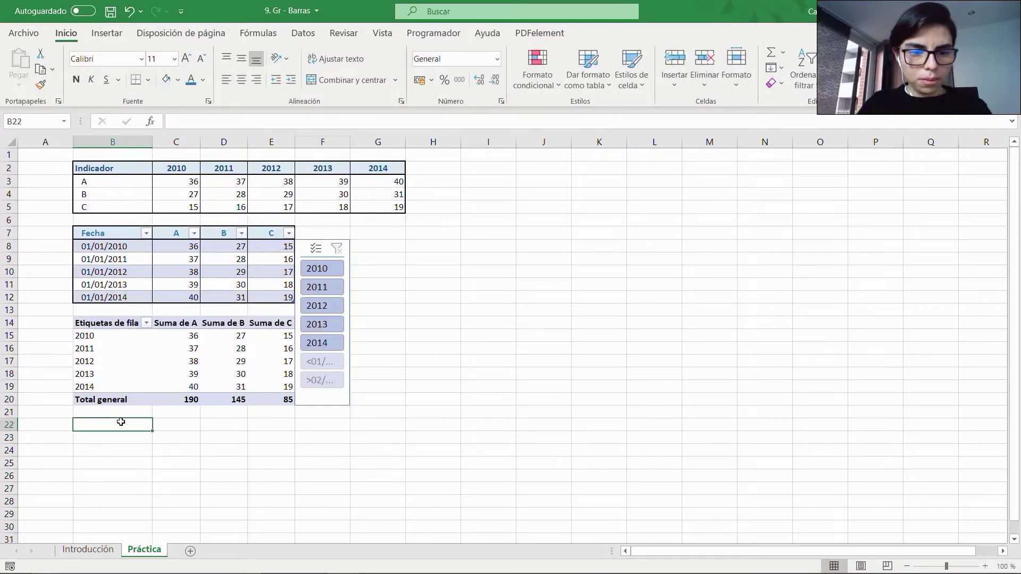
Step: Enter the label Año in cell B22 below the PivotTable
click(119, 334)
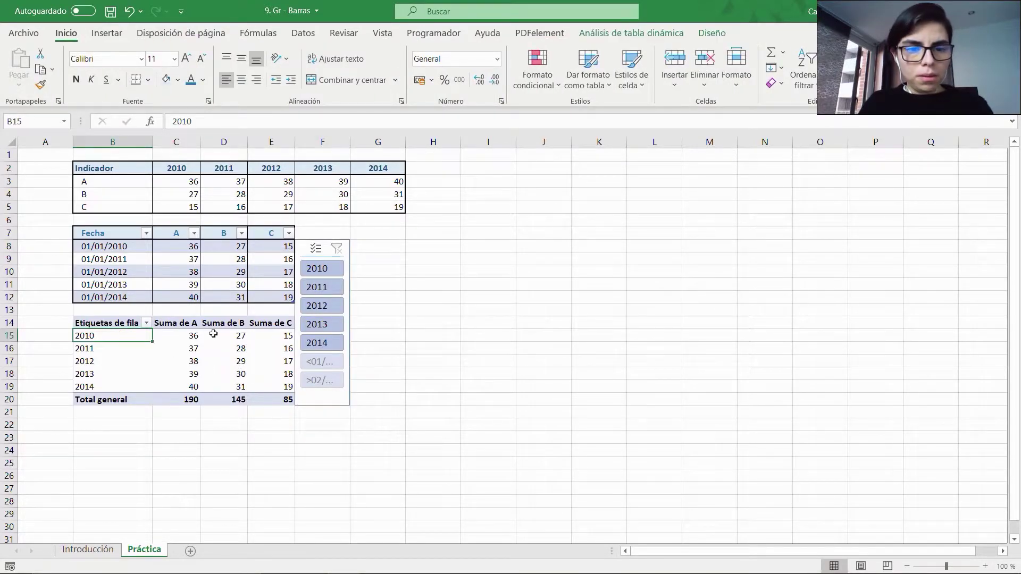
click(120, 426)
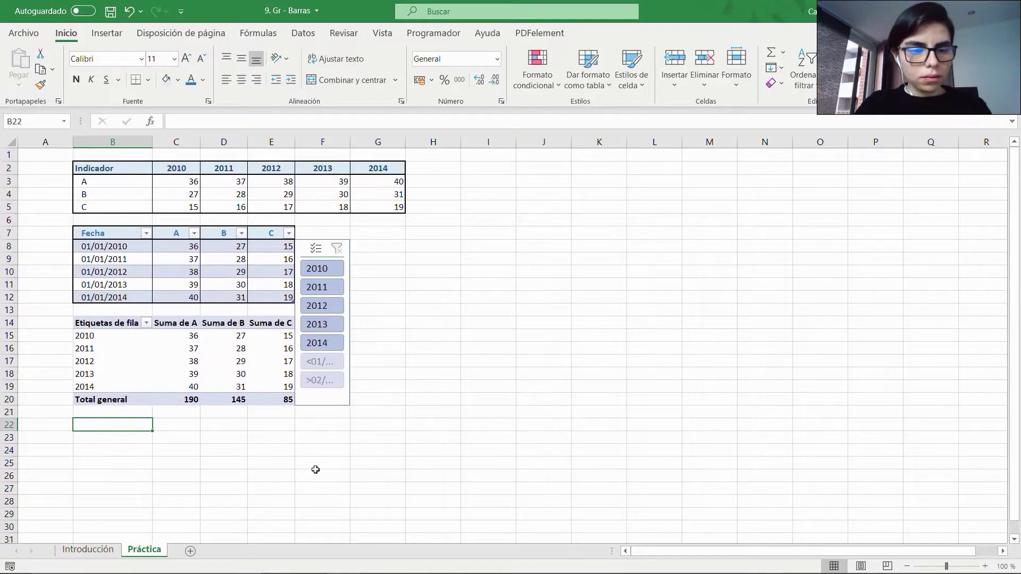
text(=)
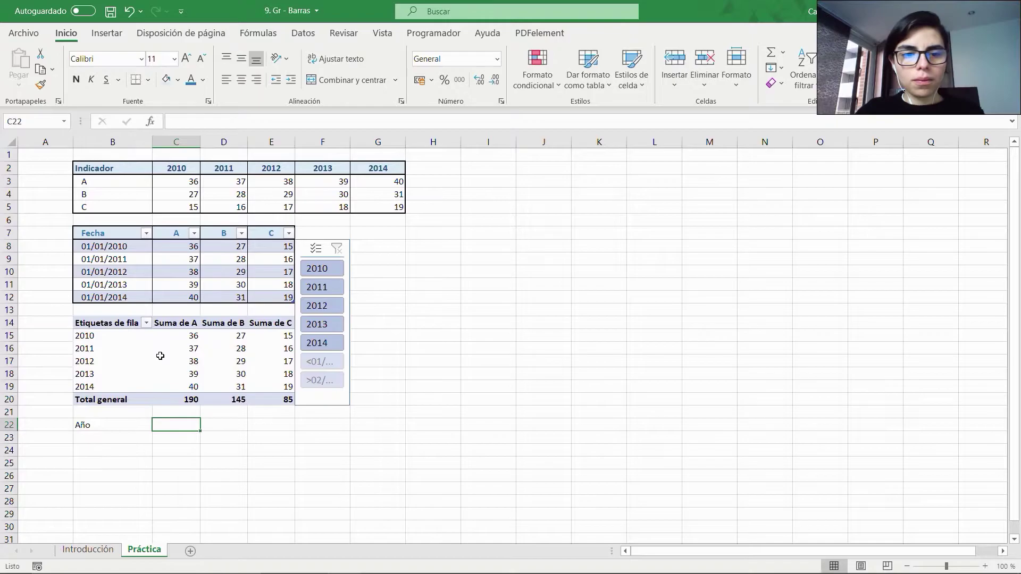
Step: Insert a clustered bar PivotChart from the PivotTable and position it beside the slicer, starting at cell G8
click(164, 358)
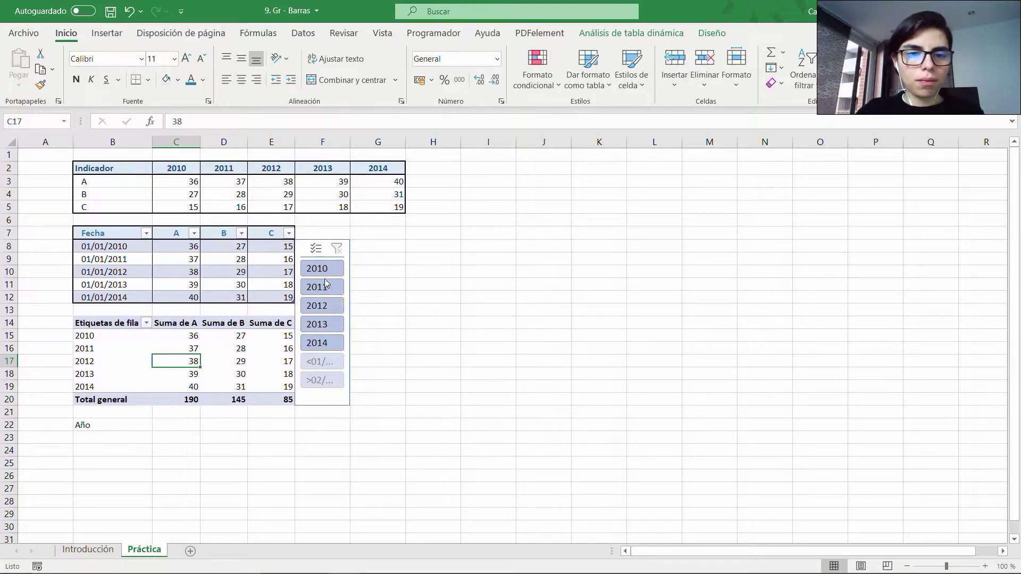
click(107, 33)
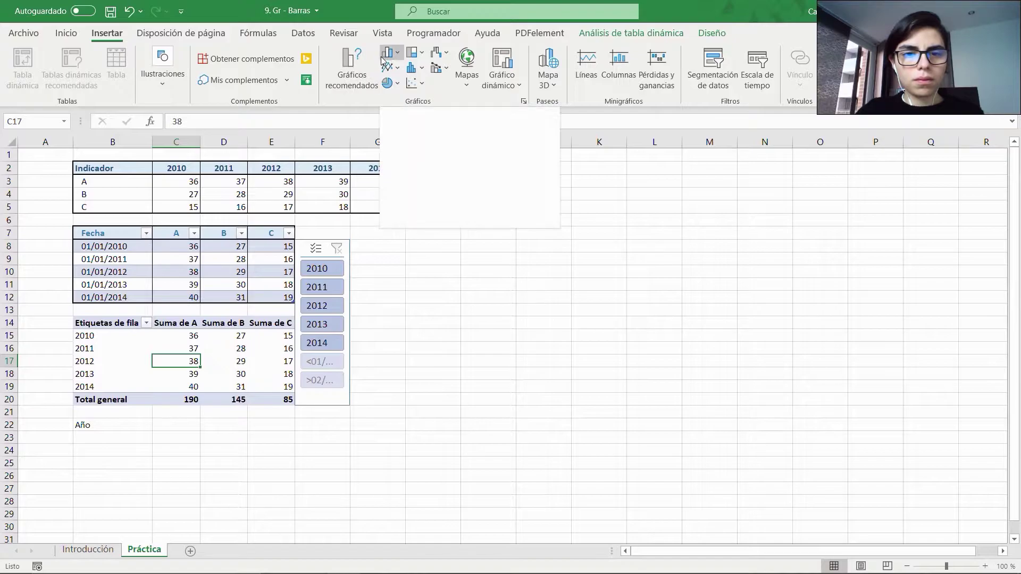
click(351, 69)
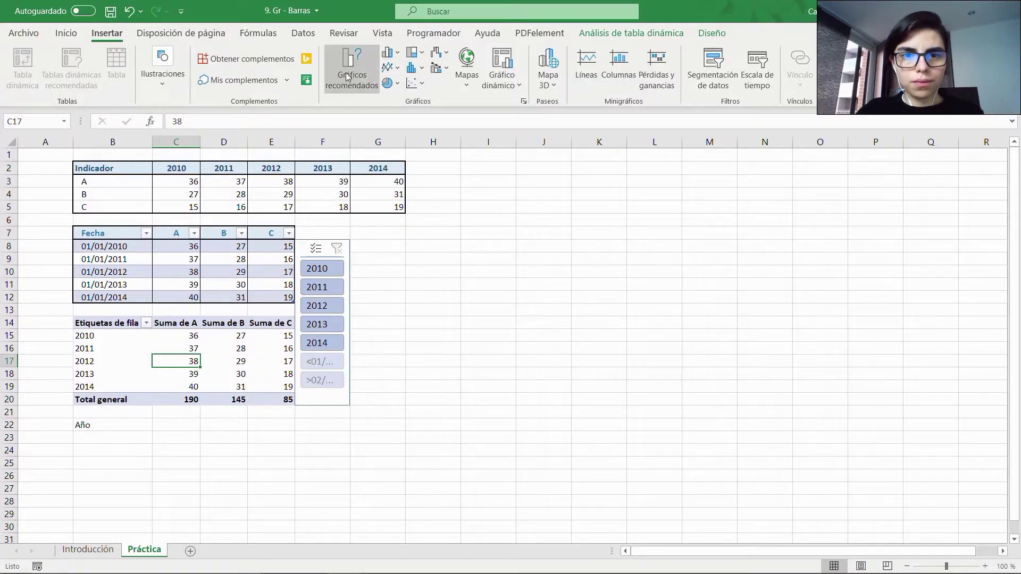
click(343, 212)
mouse_move(524, 305)
click(641, 472)
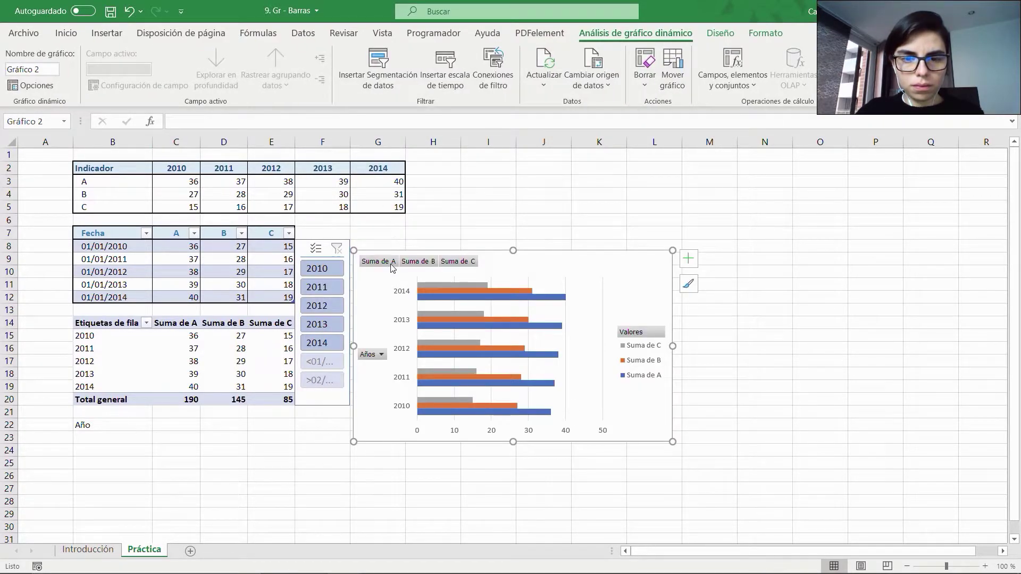
drag(371, 267, 369, 265)
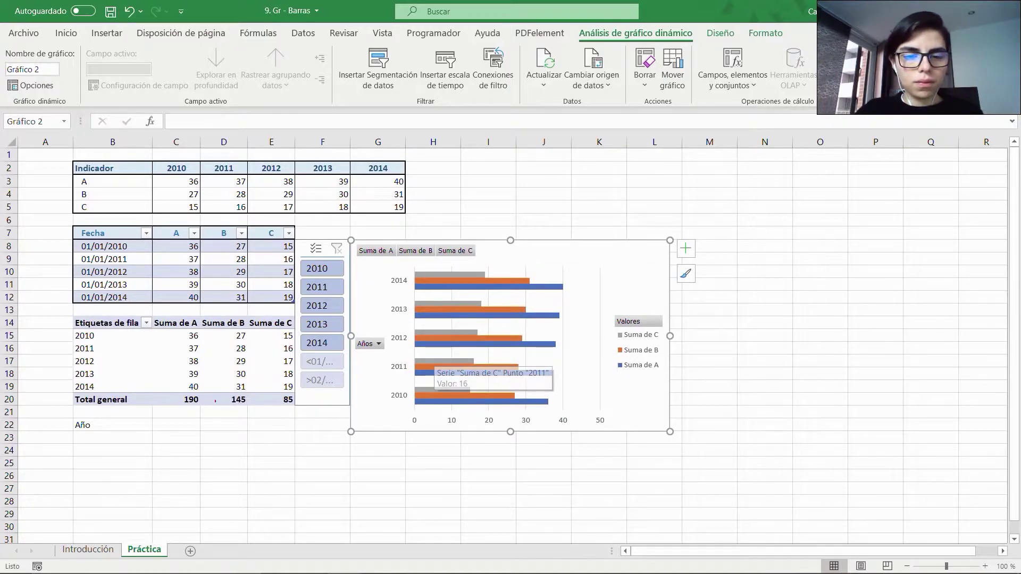
mouse_move(70, 314)
mouse_down()
mouse_move(179, 413)
mouse_move(301, 417)
mouse_up()
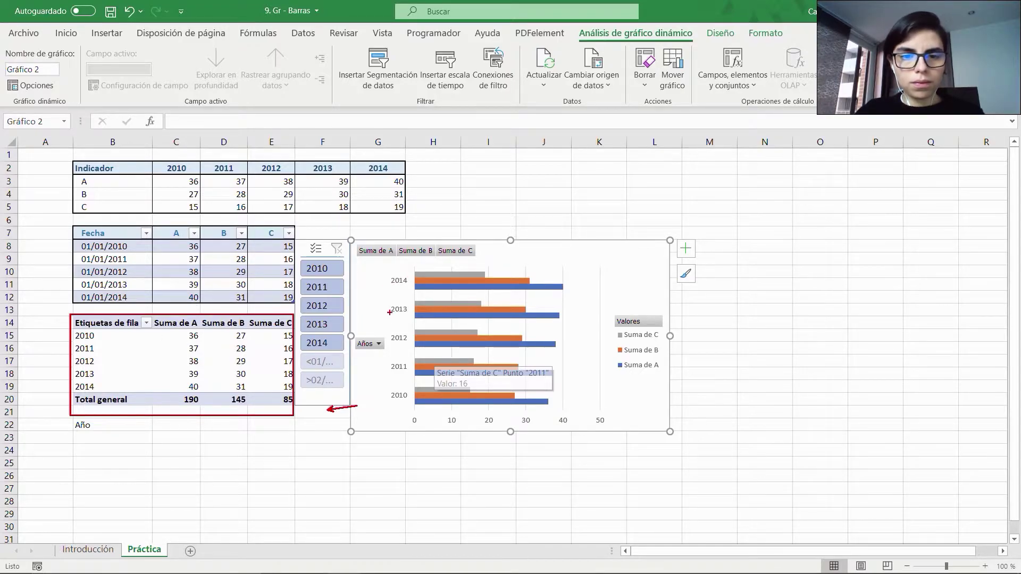
key(Escape)
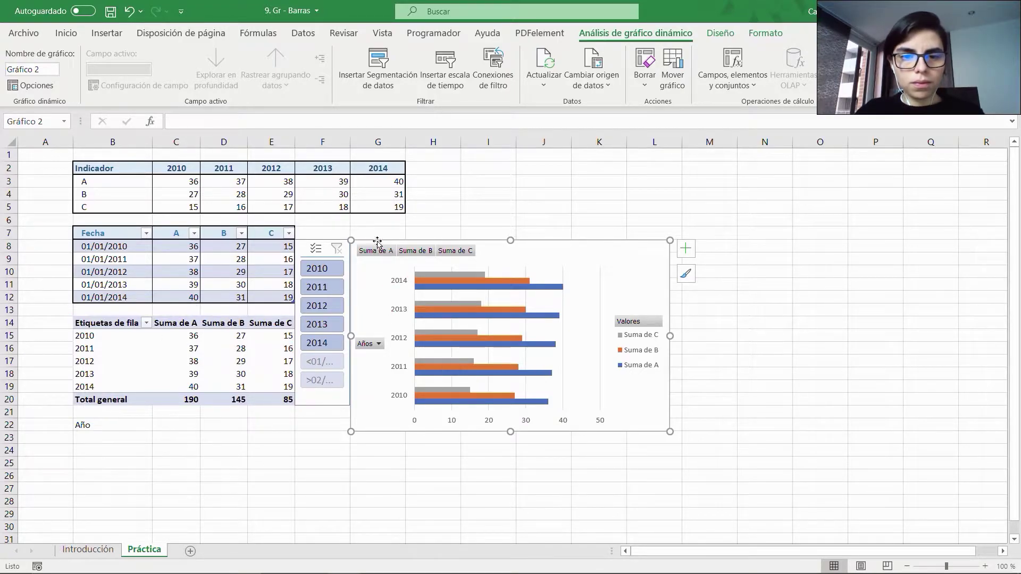
Step: Hide all field buttons on the PivotChart and remove its vertical gridlines
right_click(377, 341)
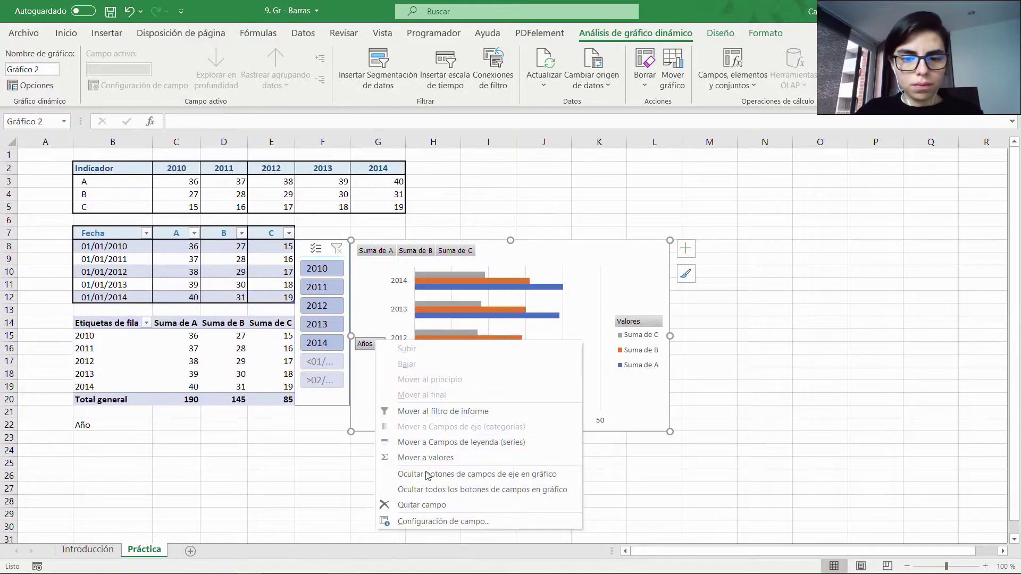
click(426, 489)
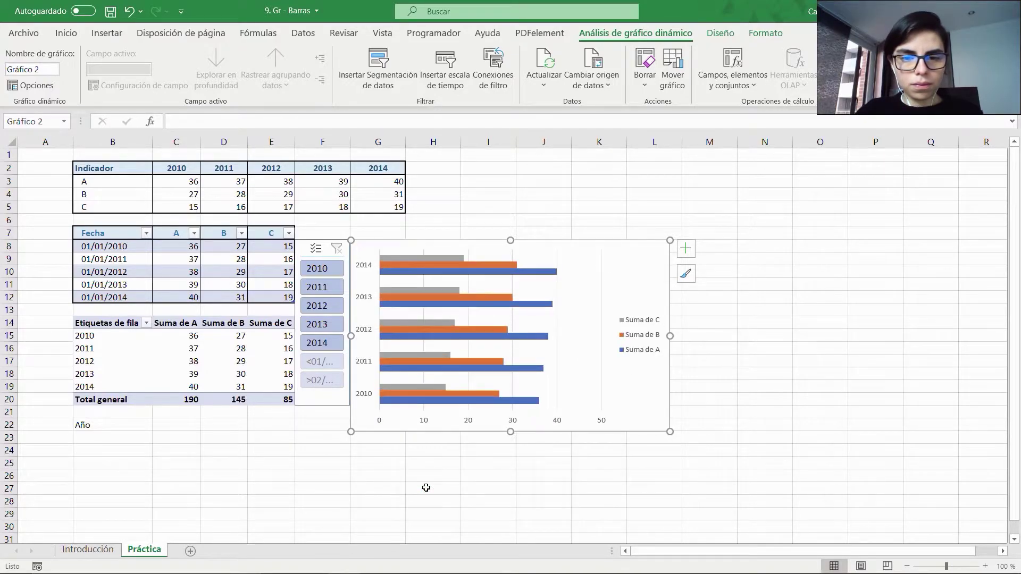
click(599, 367)
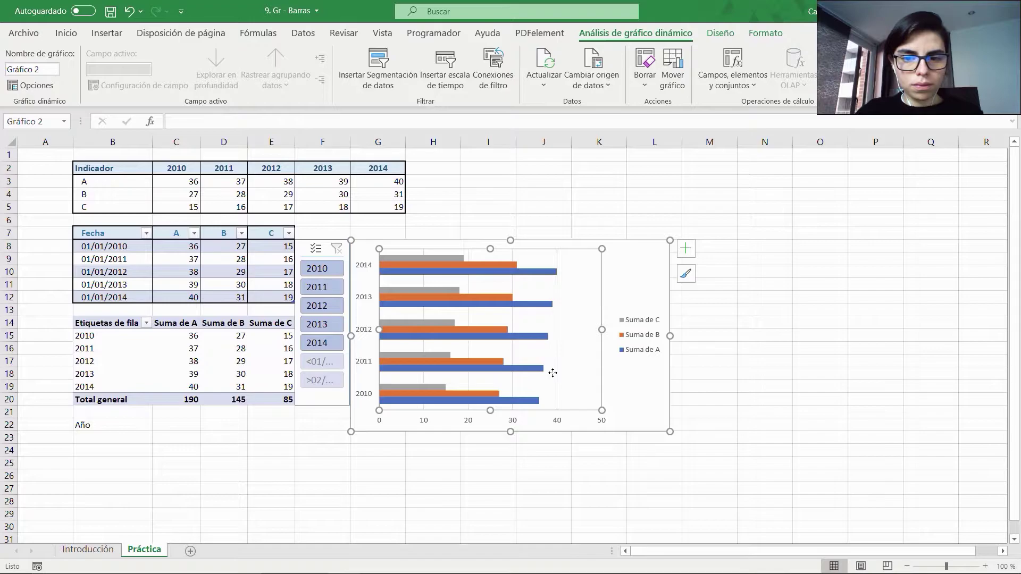
click(557, 374)
key(Delete)
Step: Test the slicer by filtering the PivotTable and chart to 2011, and clear the filter again
click(324, 292)
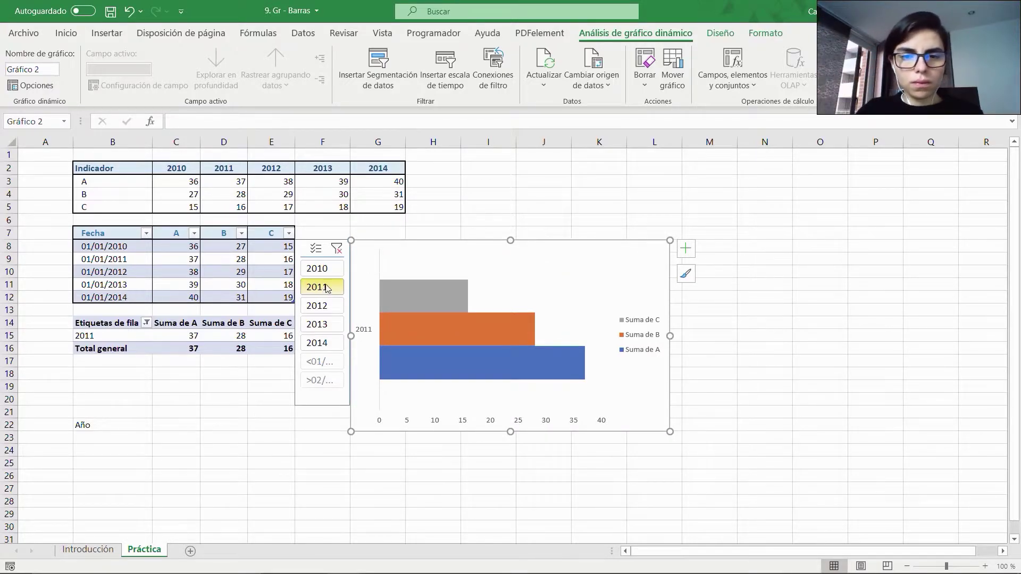
click(336, 248)
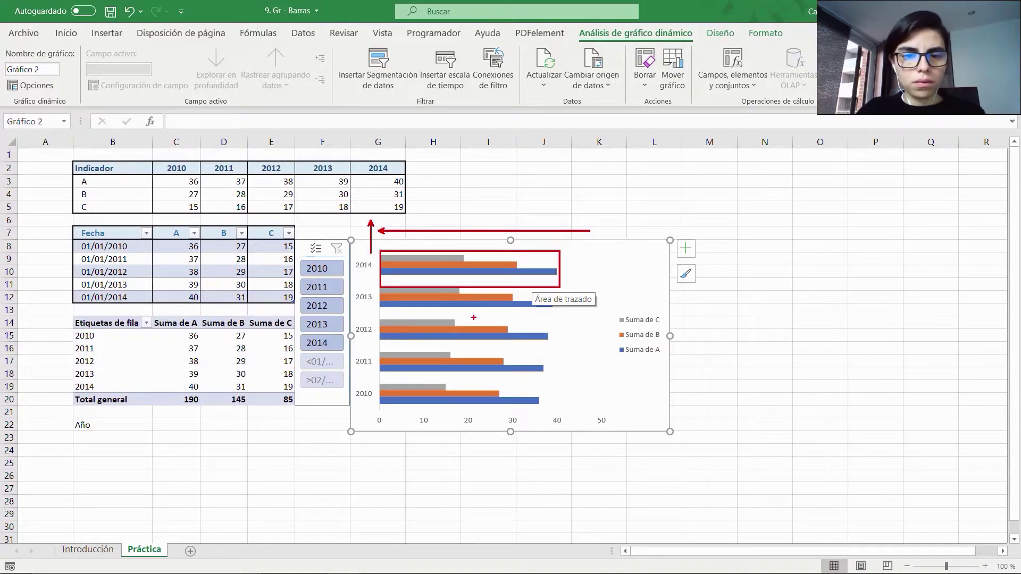
Step: Delete the PivotChart from the sheet
click(331, 436)
click(592, 256)
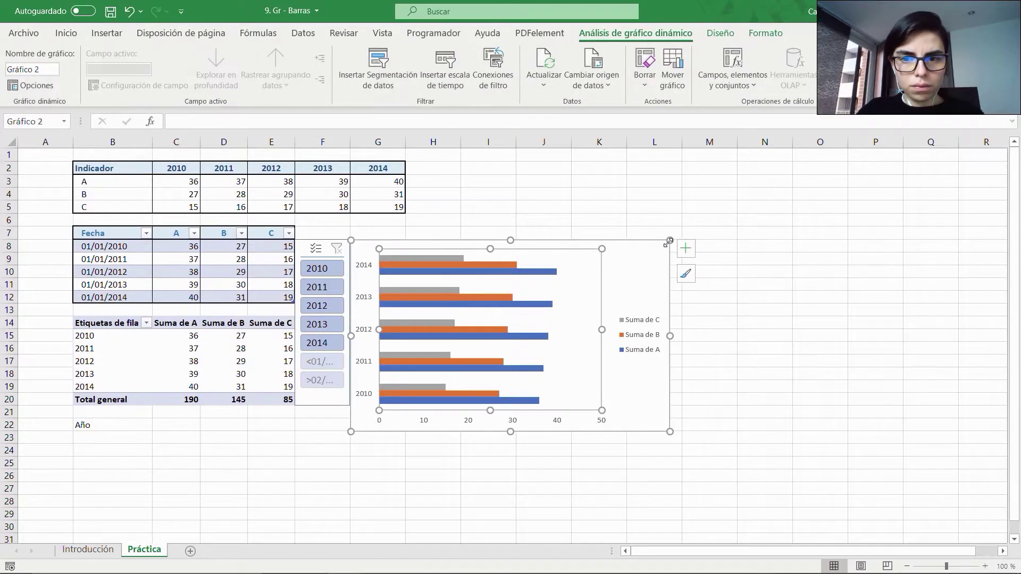
key(Delete)
Step: Enter the formula =C2 in B23 below the Año label and copy it across through F23
click(97, 435)
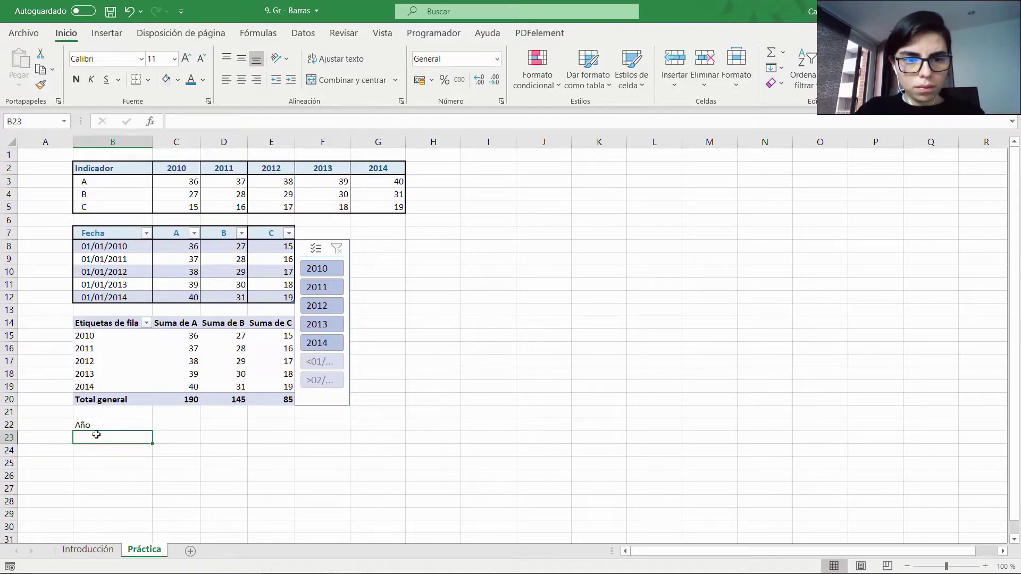
text(=)
click(190, 168)
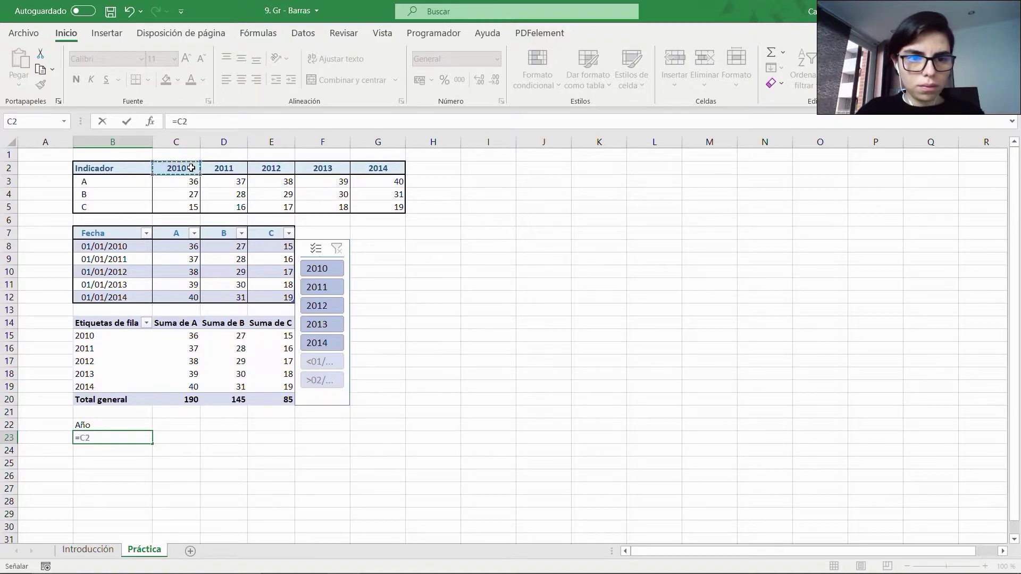
key(Return)
key(Up)
key(ctrl+c)
key(shift+Right)
key(shift+Right)
key(shift+Right)
key(shift+Right)
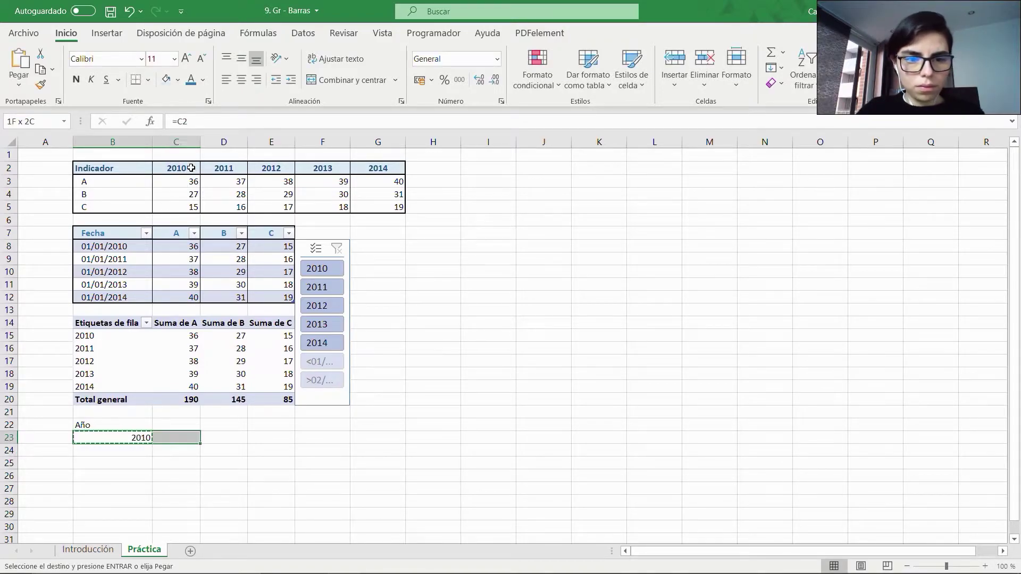
key(ctrl+v)
key(Escape)
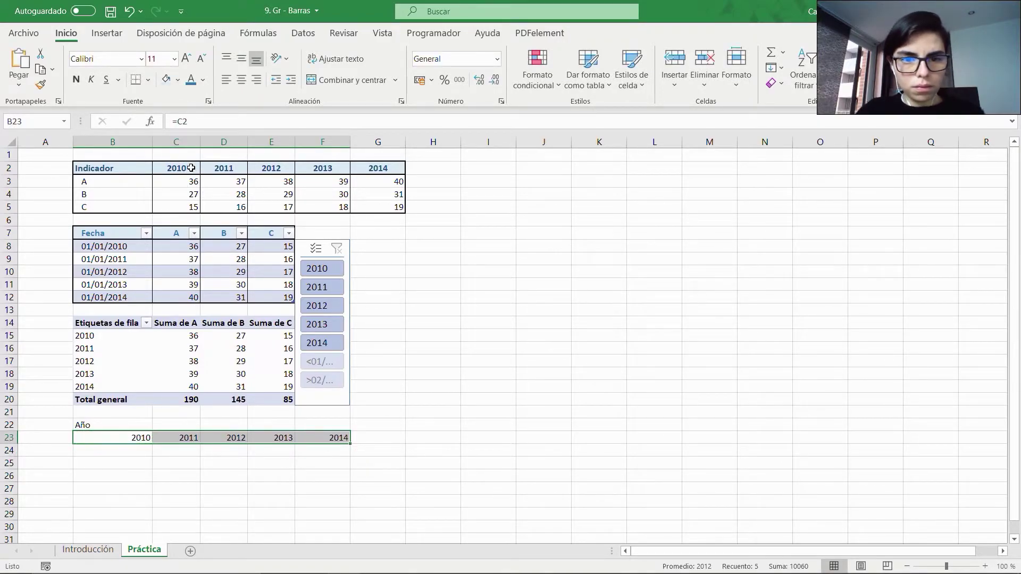
Step: Move the year cells C23:F23 one row down so they start at B24
key(Right)
key(shift+Right)
key(shift+Right)
key(shift+Right)
key(ctrl+c)
key(Left)
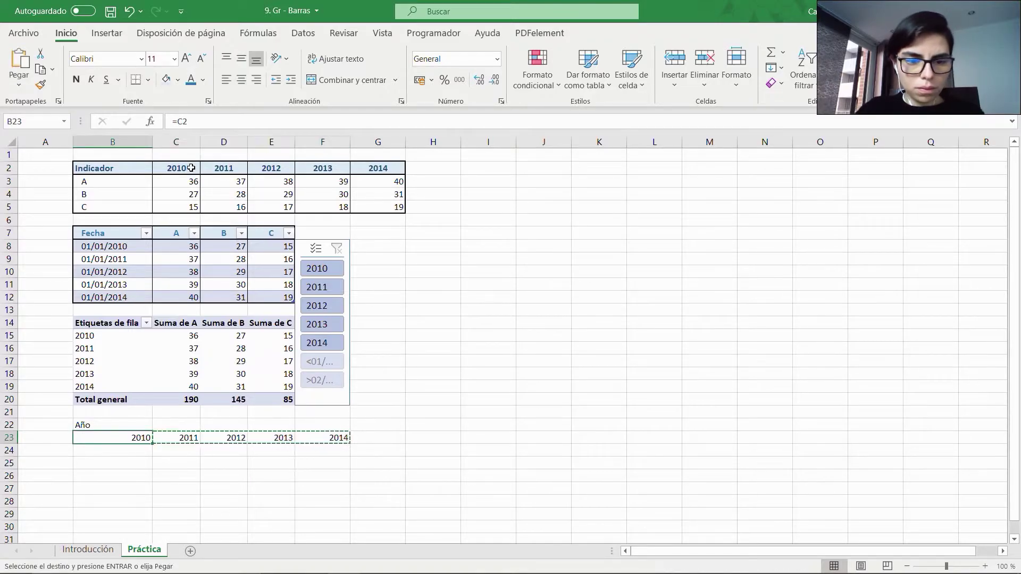
key(Down)
key(ctrl+v)
Step: Move the year cells C24:E24 so they start at B25
key(Right)
key(ctrl+shift+Right)
key(ctrl+c)
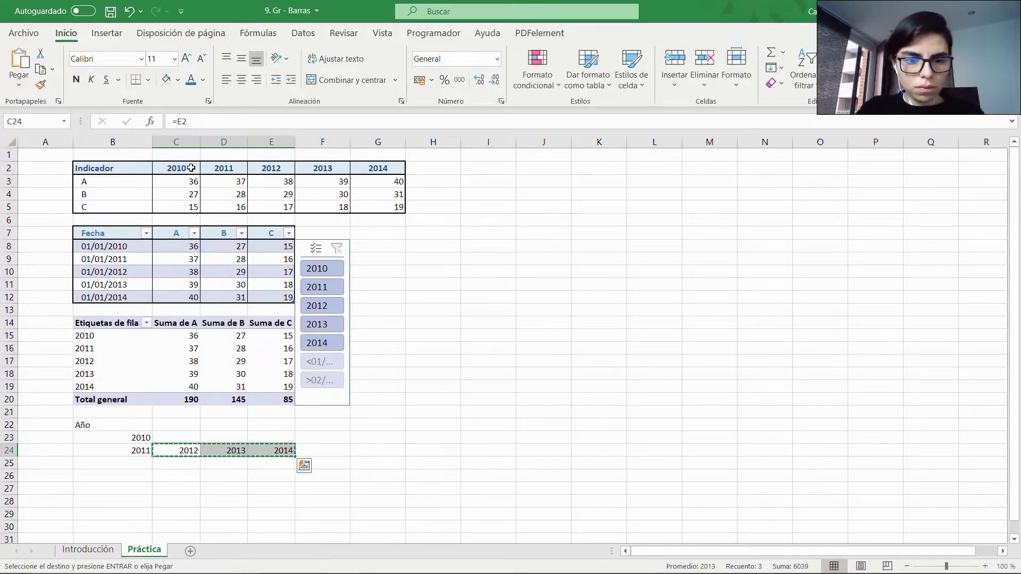
key(Left)
key(Down)
key(ctrl+v)
Step: Move the year cells C25:D25 so they start at B26
key(Right)
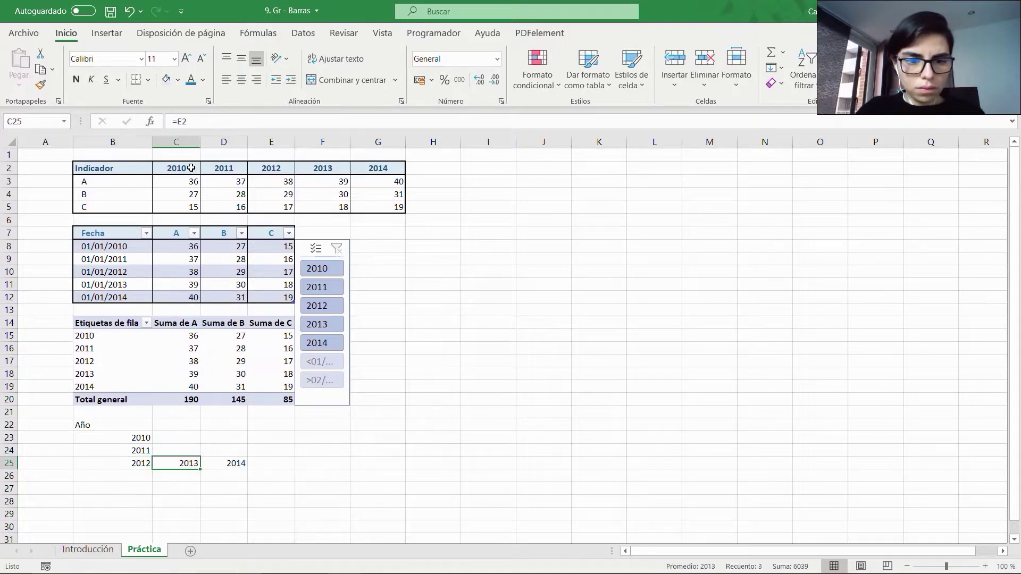
key(ctrl+shift+Right)
key(ctrl+c)
key(Left)
key(Down)
key(ctrl+v)
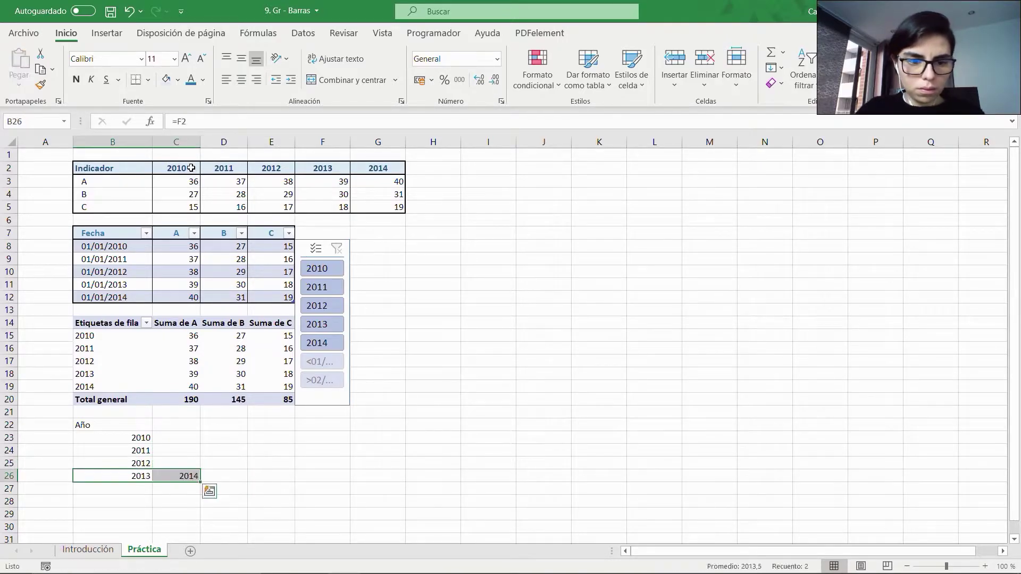
Step: Move the last year cell from C26 to B27
key(Right)
key(ctrl+c)
key(Left)
key(Down)
key(ctrl+v)
Step: Left-align the years in B23:B27 and increase their indent by one level
key(ctrl+Up)
key(Down)
key(ctrl+shift+Down)
key(alt+o)
key(a)
key(l)
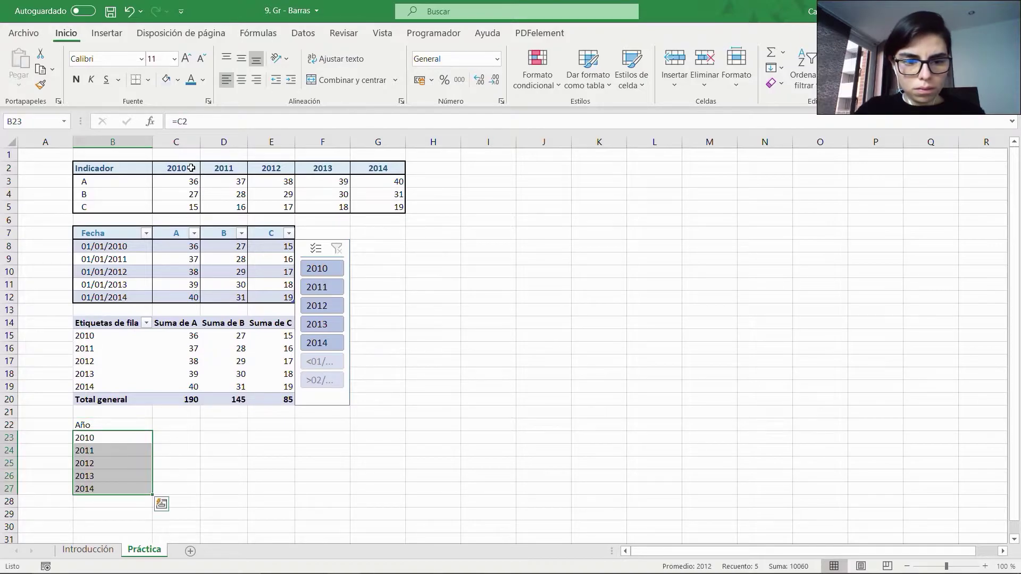
key(alt+o)
key(6)
Step: Enter the column headers A, B and C in cells C22:E22 beside Año
key(Up)
key(Right)
text(A)
key(Tab)
text(B)
key(Tab)
text(C)
key(Return)
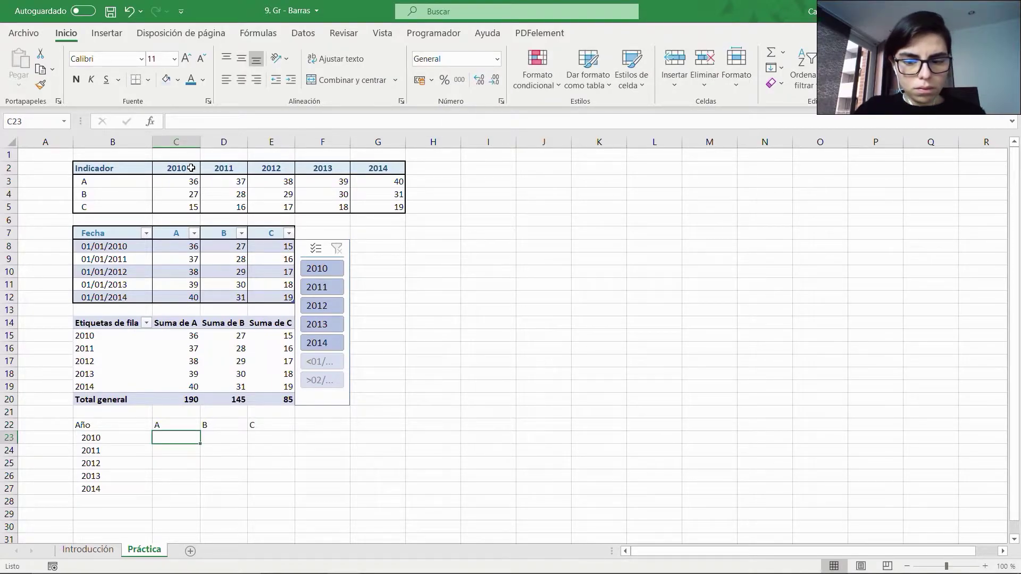
Step: Enter =SI.ERROR(IMPORTARDATOSDINAMICOS("Suma de A";$B$14;"Años";2010);0) in C23, taking the value from PivotTable cell C15
text(=SI.ERROR()
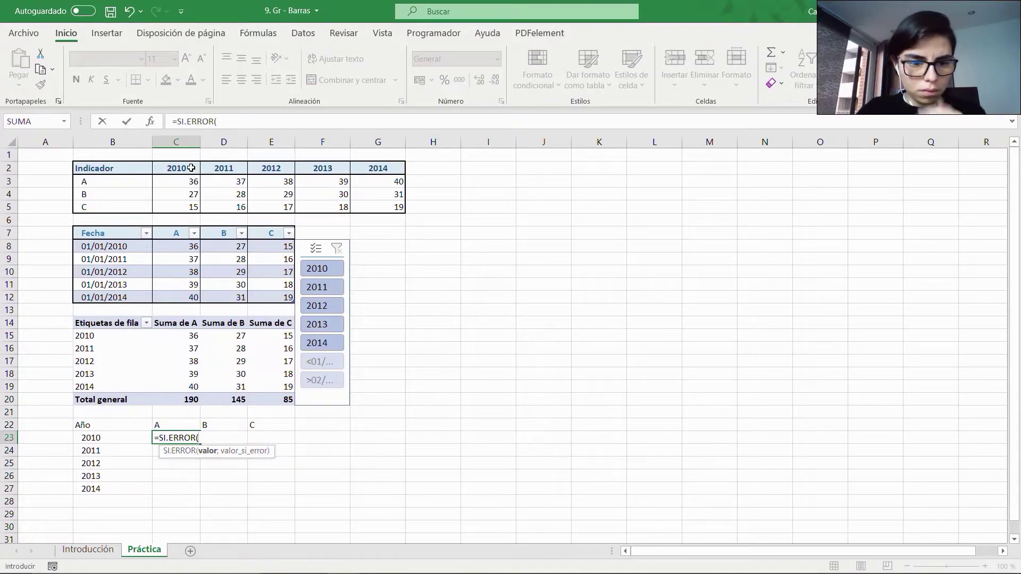
click(174, 332)
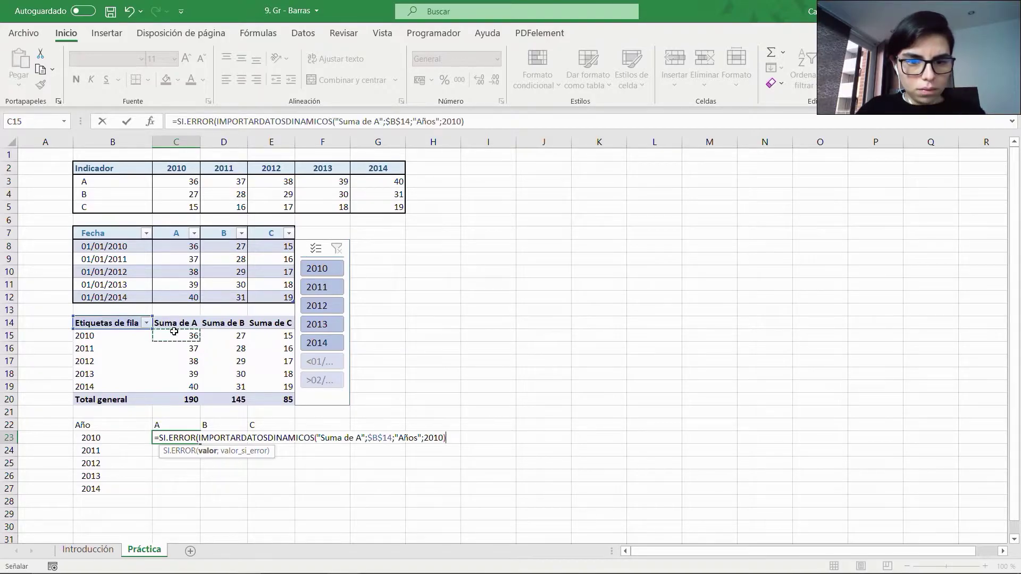
text(;0)
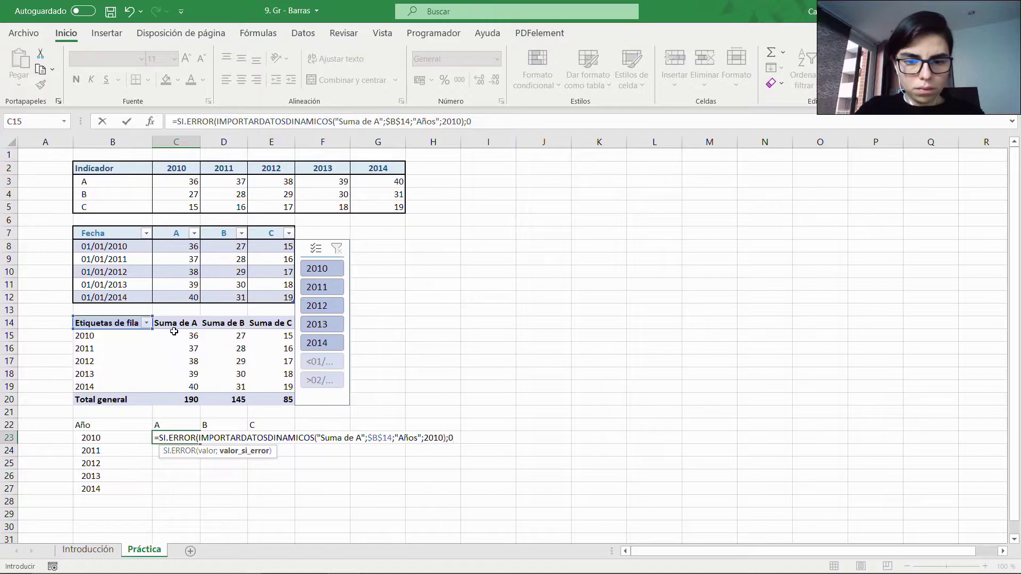
text())
key(Tab)
Step: Enter a SI.ERROR formula in D23 that returns the PivotTable's 2010 Suma de B value, or 0 on error
text(=si.error)
key(Tab)
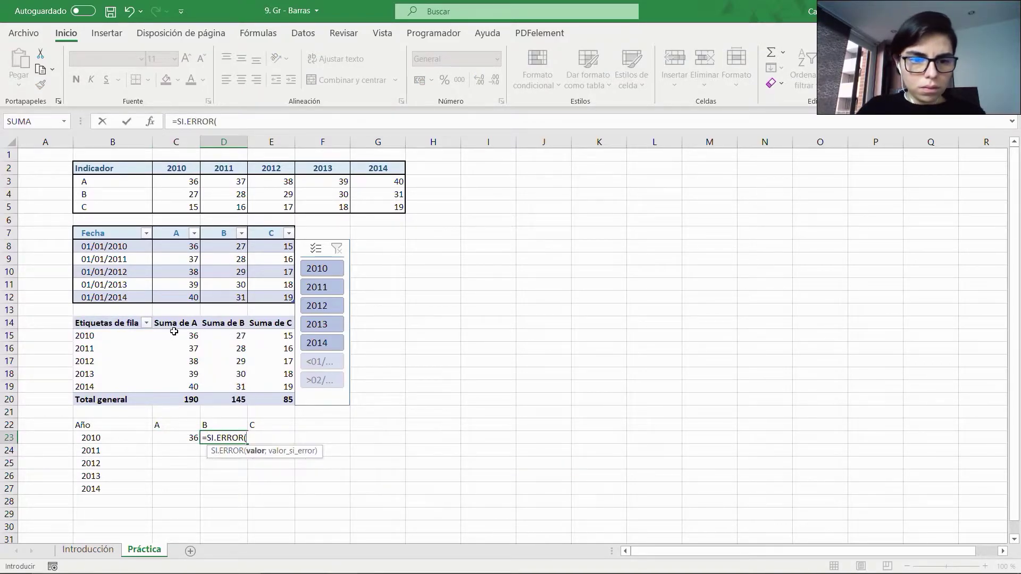
click(215, 338)
text(;0))
key(Tab)
Step: Enter =SI.ERROR(IMPORTARDATOSDINAMICOS("Suma de C";$B$14;"Años";2010);0) in E23, taking the value from PivotTable cell E15
text(=SI)
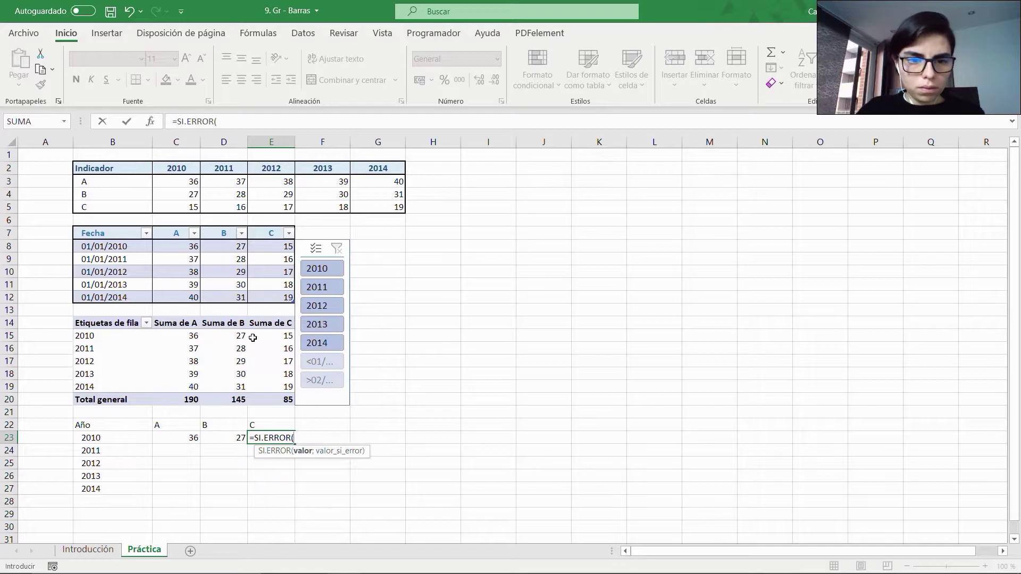
click(286, 336)
text(;0))
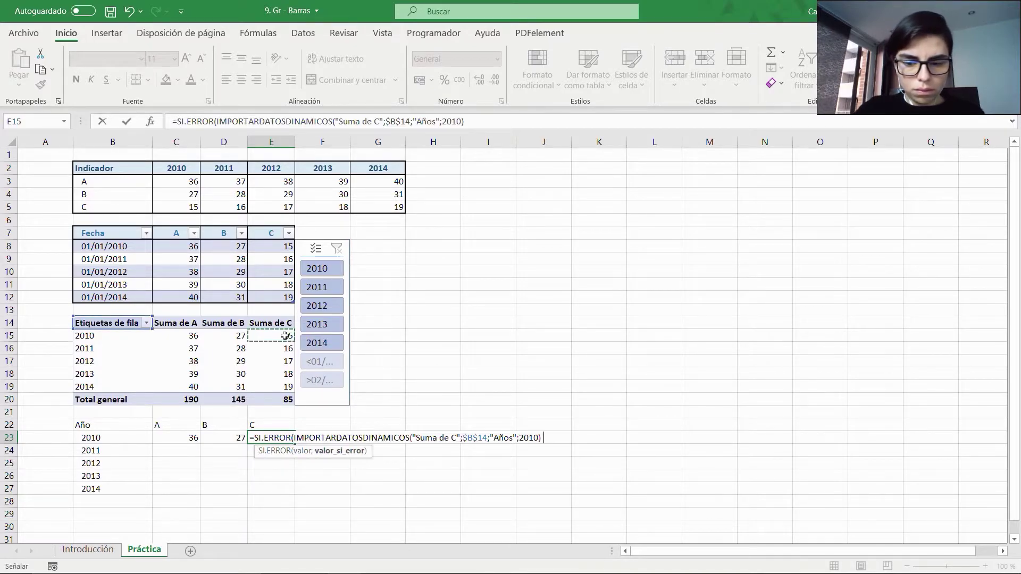
key(Return)
Step: Copy the formulas in C23:E23 down to row 27
key(Up)
key(ctrl+shift+Left)
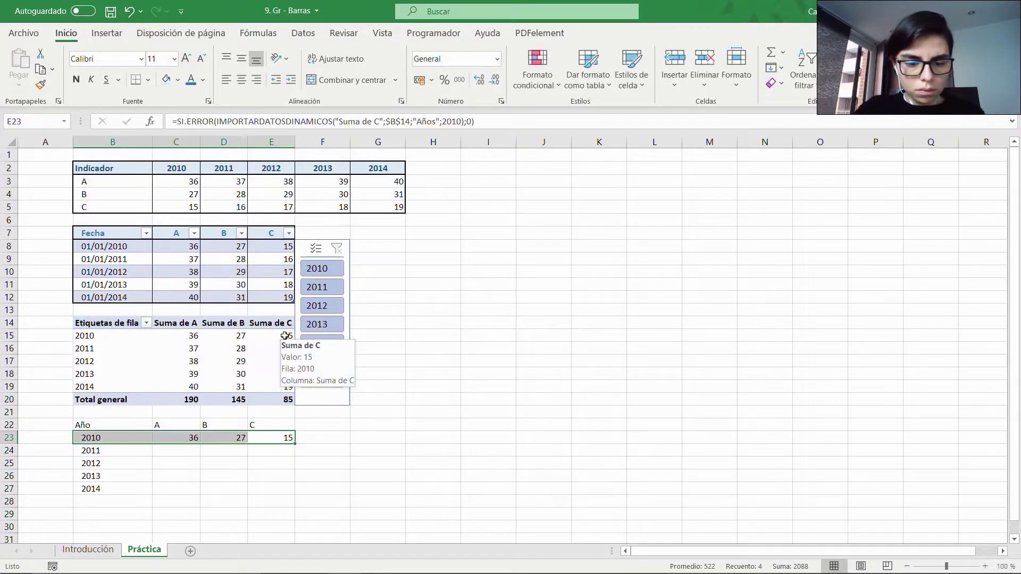
key(shift+Right)
key(ctrl+c)
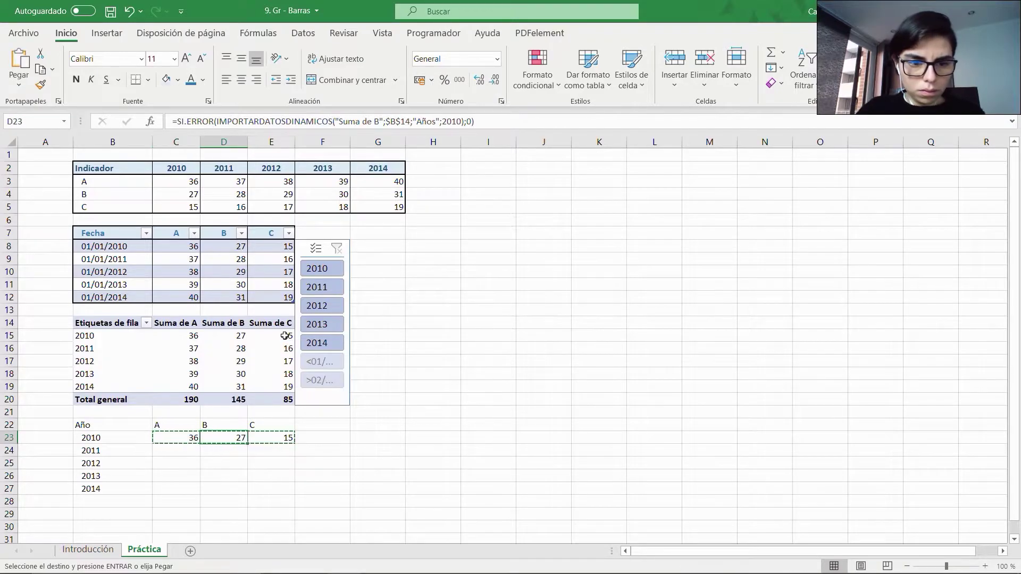
key(ctrl+Down)
key(ctrl+Up)
key(ctrl+Left)
key(ctrl+Down)
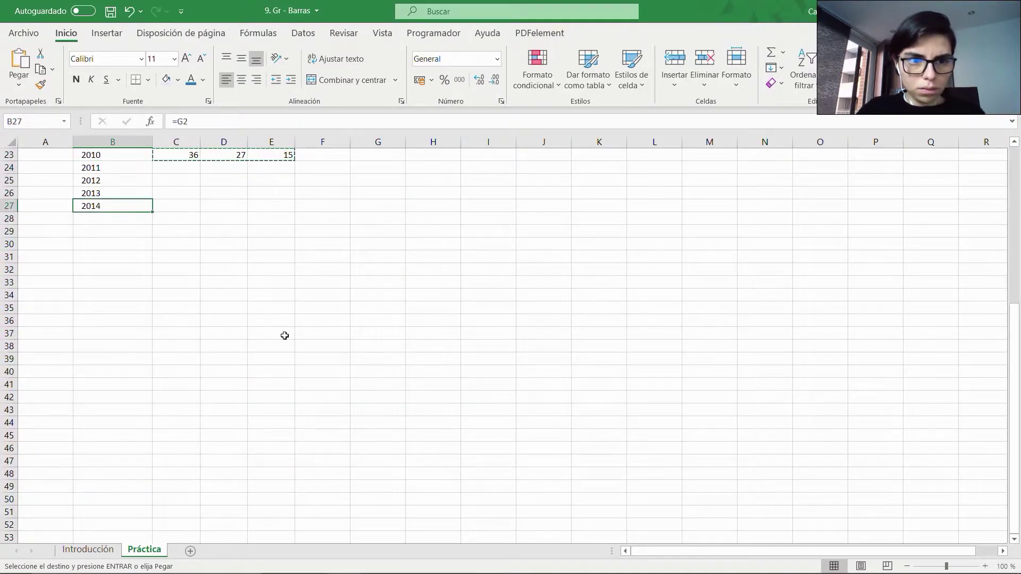
key(ctrl+shift+Right)
key(Right)
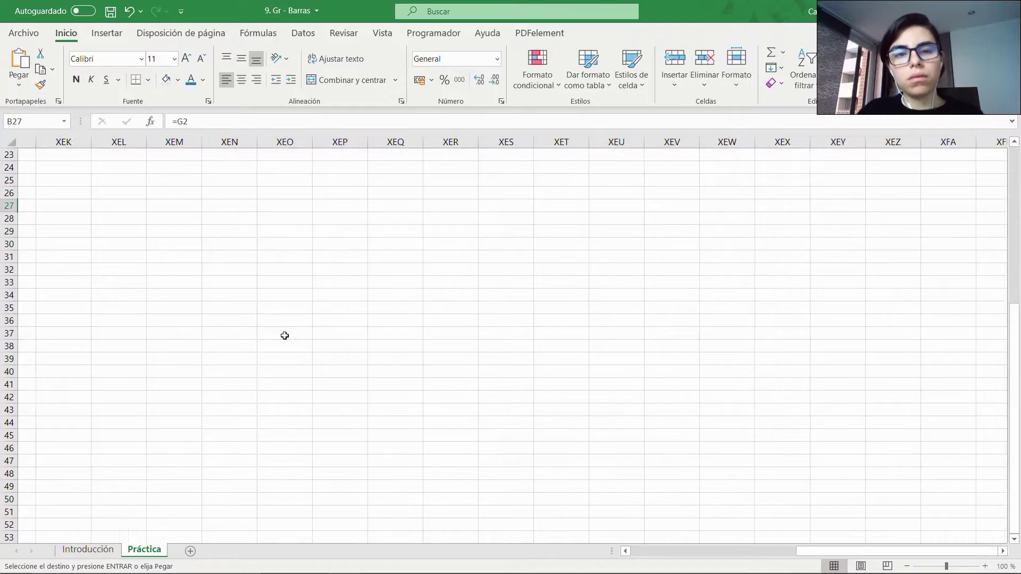
key(shift+Right)
key(shift+Right)
key(ctrl+shift+Up)
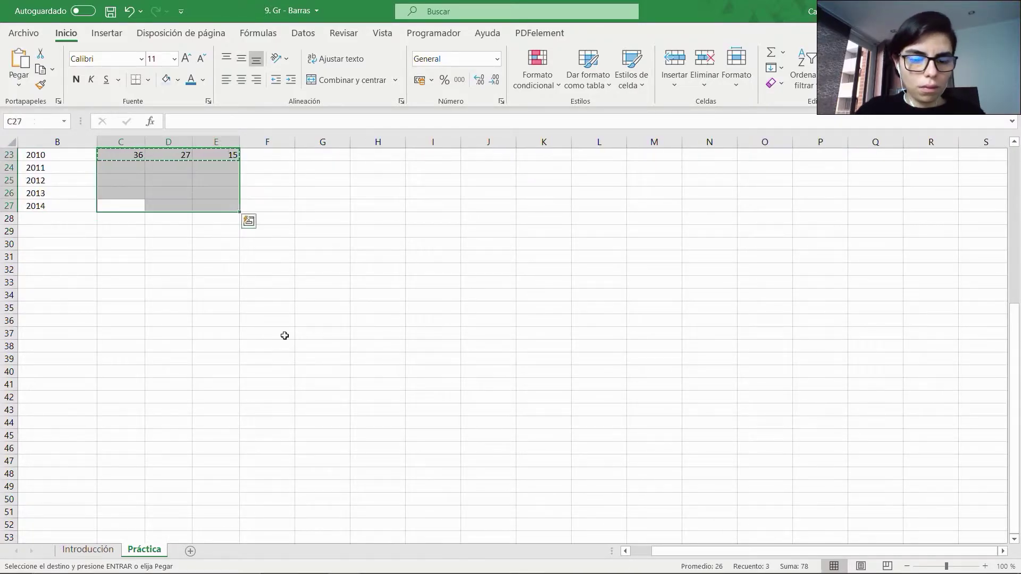
key(ctrl+v)
scroll(285, 335, up, 7)
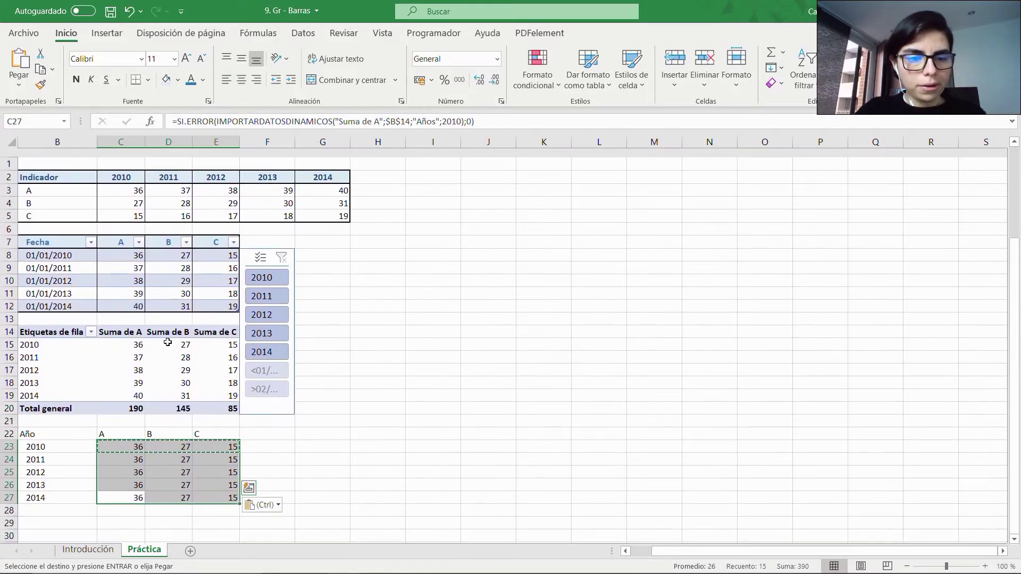
Step: Replace the fixed year 2010 in the C23 formula with a reference to B23
click(137, 437)
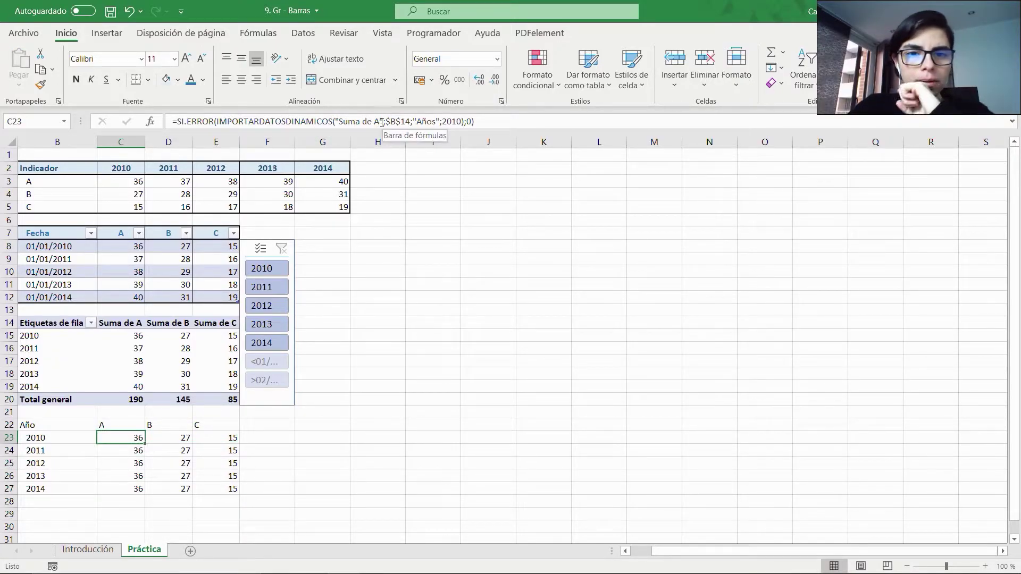
click(453, 121)
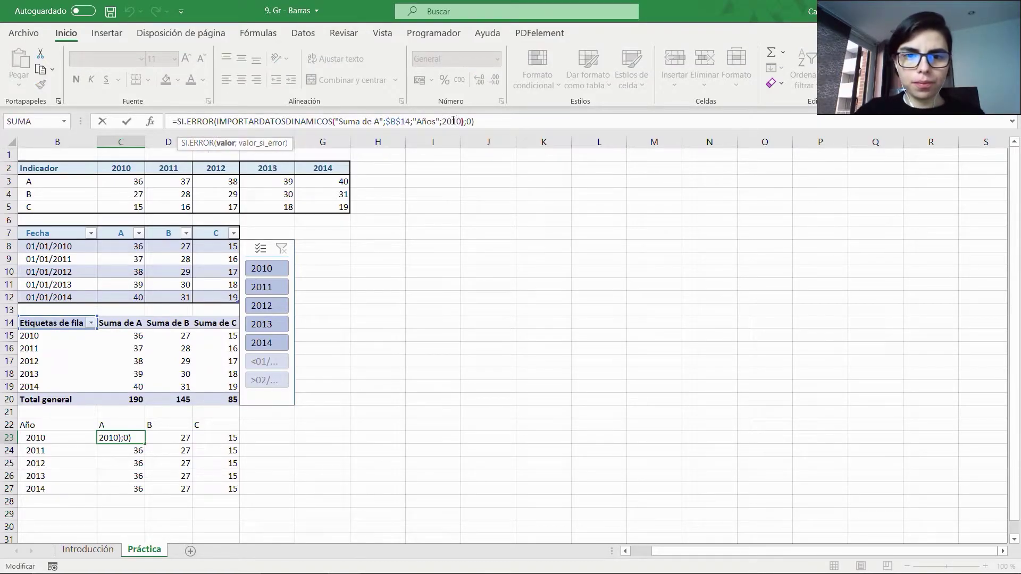
key(BackSpace)
key(BackSpace)
key(BackSpace)
key(BackSpace)
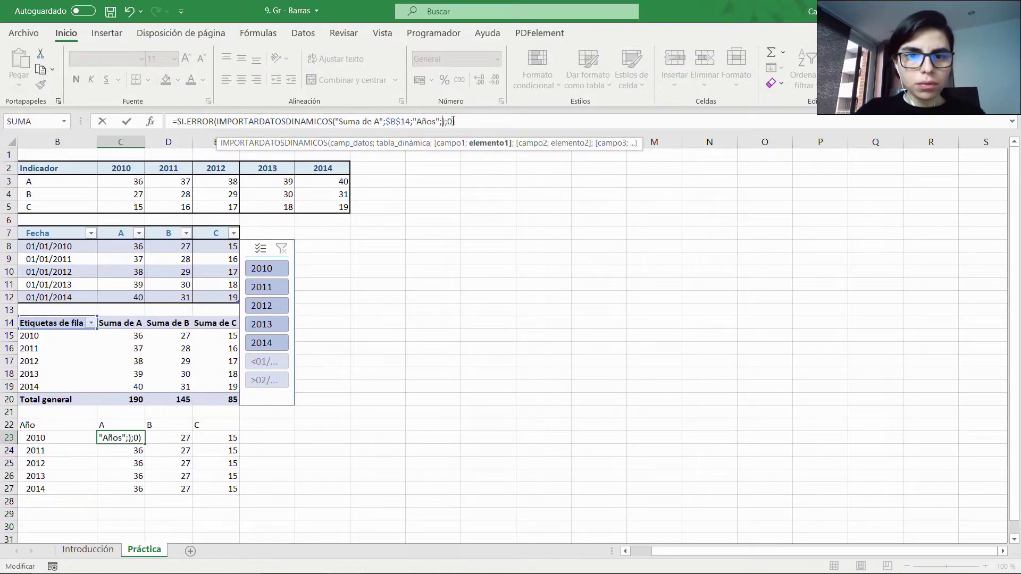
click(58, 438)
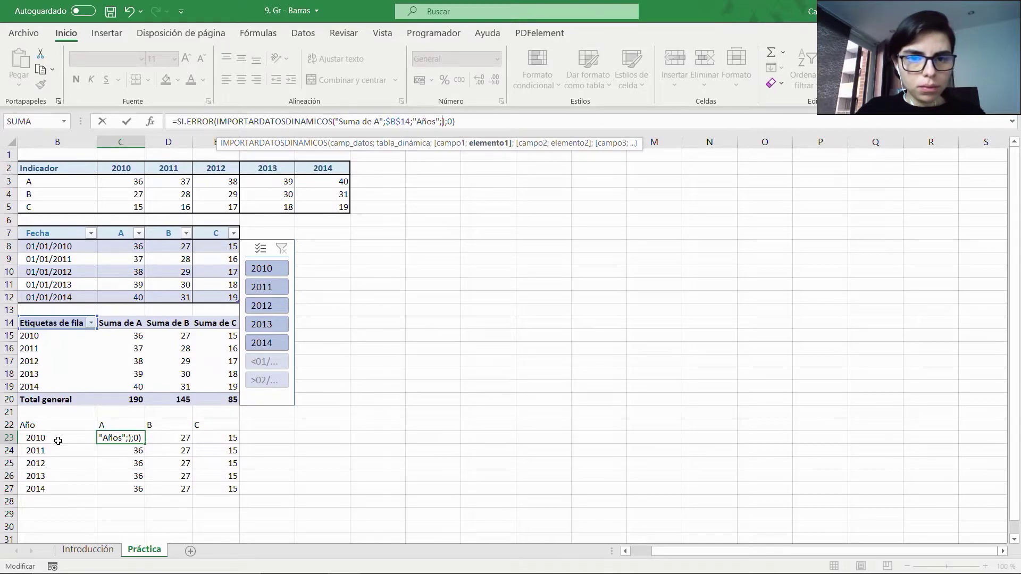
key(Return)
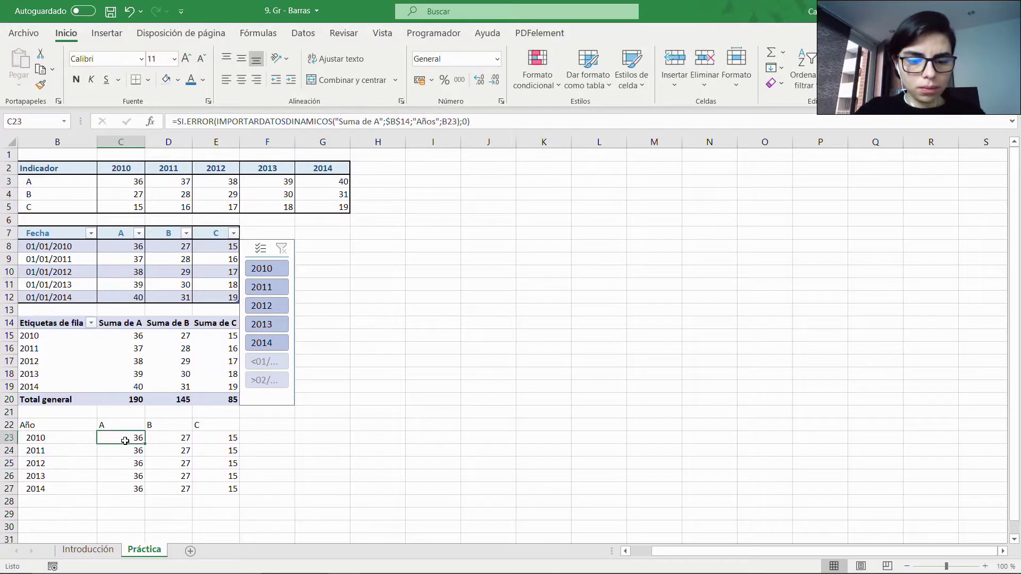
Step: Copy the C23 formula down through C27
key(ctrl+c)
key(shift+Down)
key(shift+Down)
key(shift+Down)
key(shift+Down)
key(ctrl+v)
key(Escape)
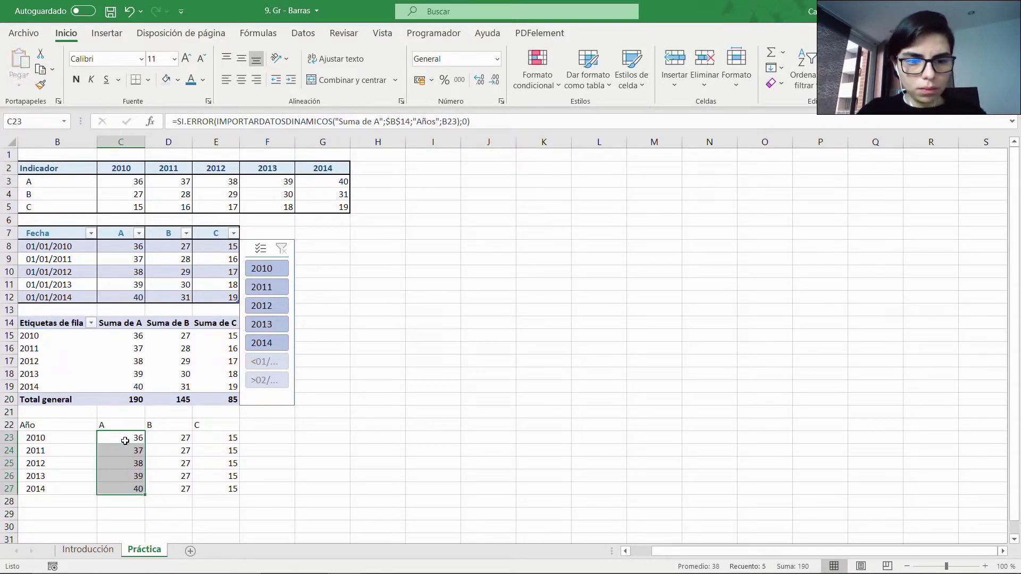
Step: Replace the fixed year 2010 in the D23 formula with a reference to B23
key(Right)
click(457, 122)
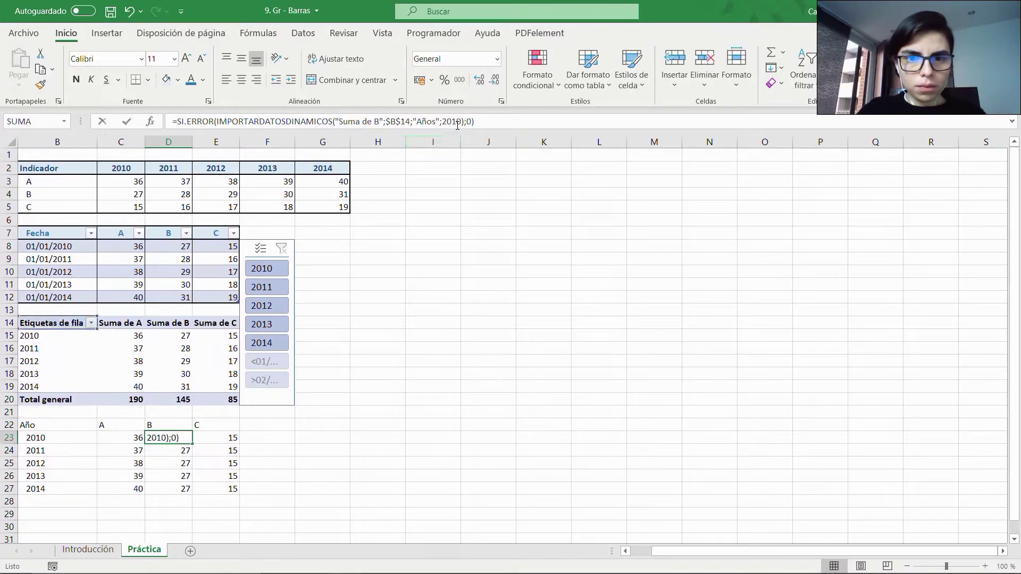
key(BackSpace)
key(BackSpace)
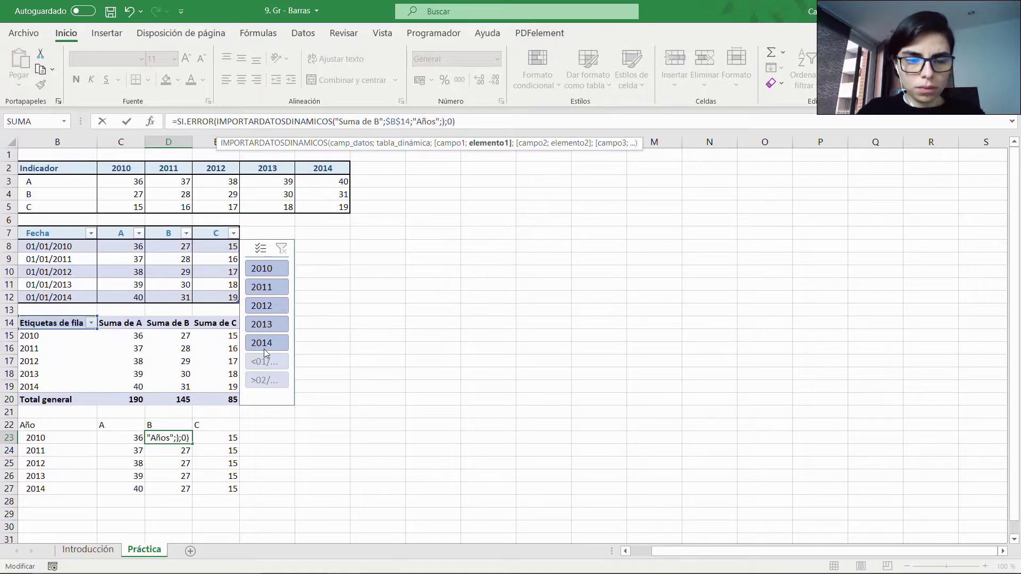
click(56, 438)
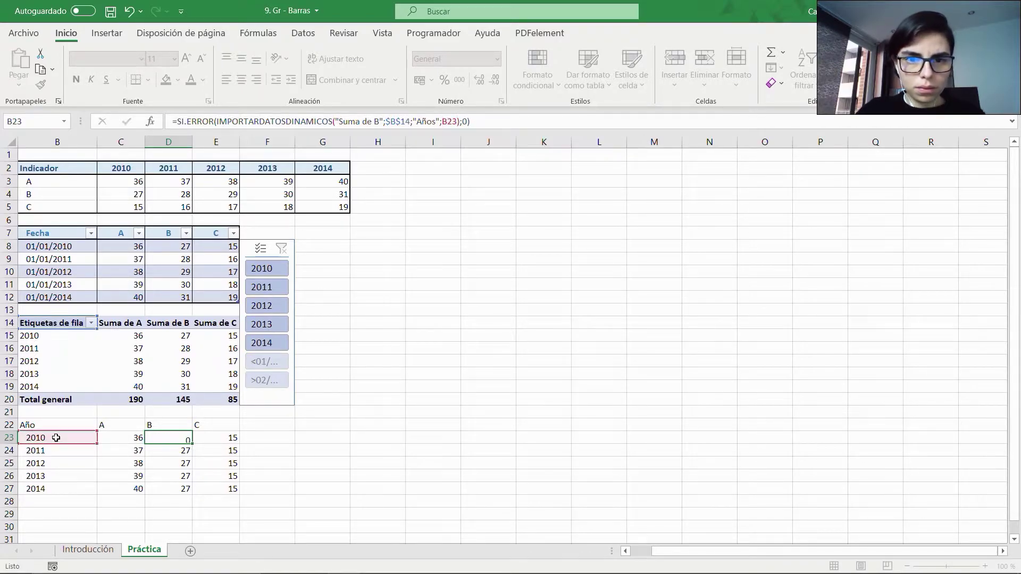
key(Return)
Step: Copy the D23 formula down through D27
key(Up)
key(ctrl+c)
key(shift+Down)
key(shift+Down)
key(shift+Down)
key(shift+Down)
key(ctrl+v)
key(Escape)
Step: Replace the fixed year 2010 in the E23 formula with a reference to B23
key(Right)
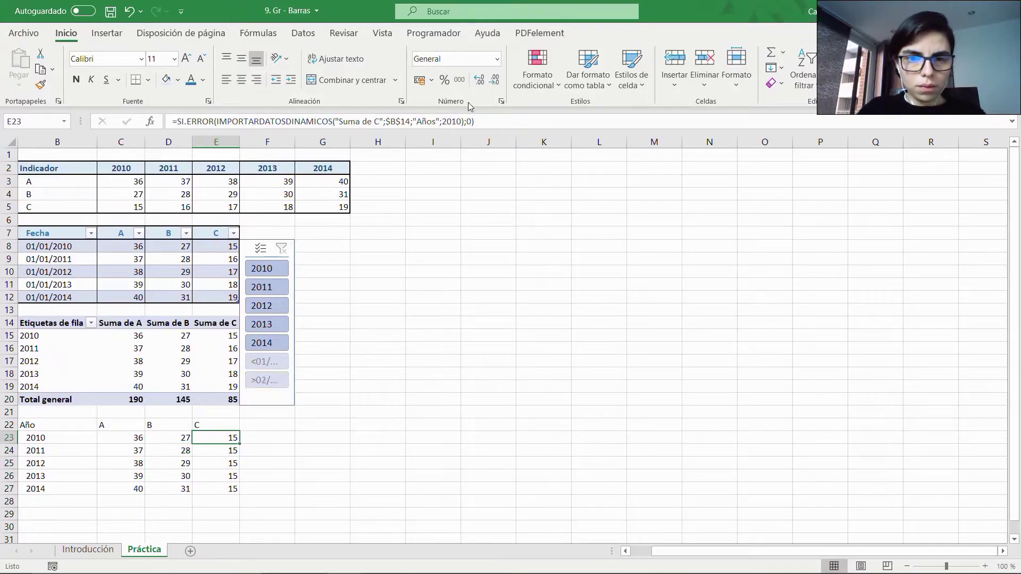
click(462, 122)
key(BackSpace)
key(BackSpace)
key(BackSpace)
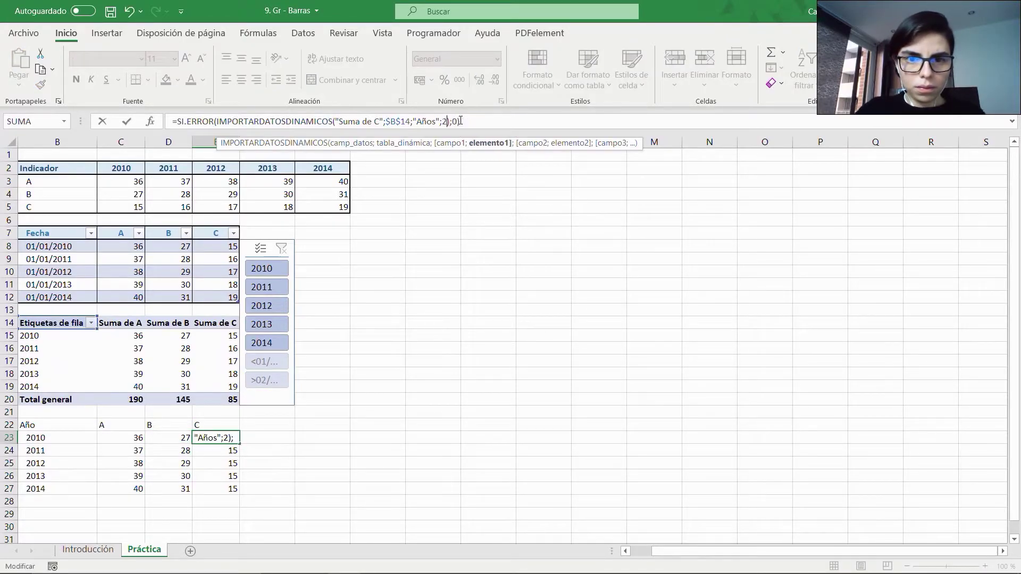
click(53, 443)
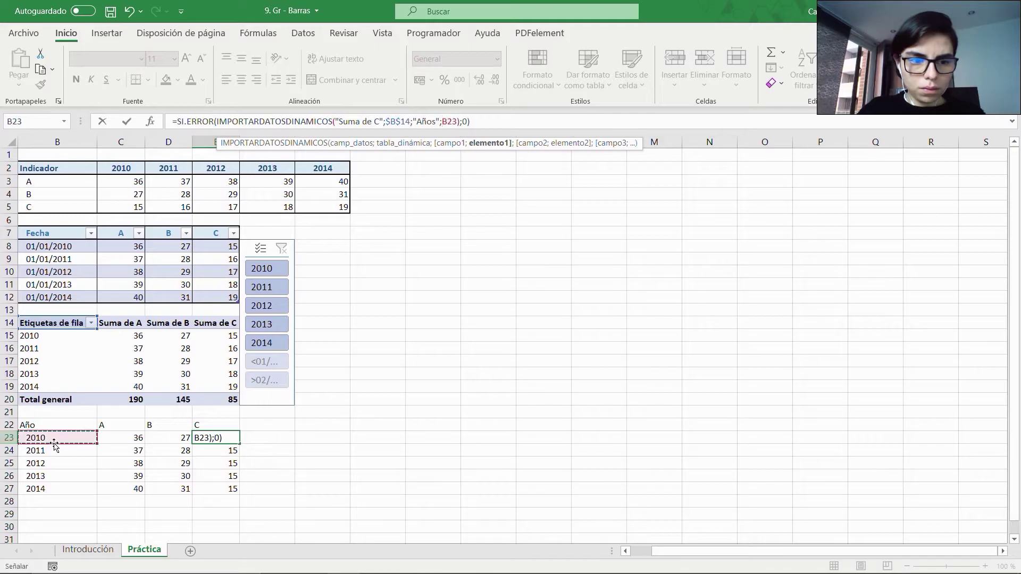
key(Return)
Step: Copy the E23 formula down through E27
key(Up)
key(ctrl+c)
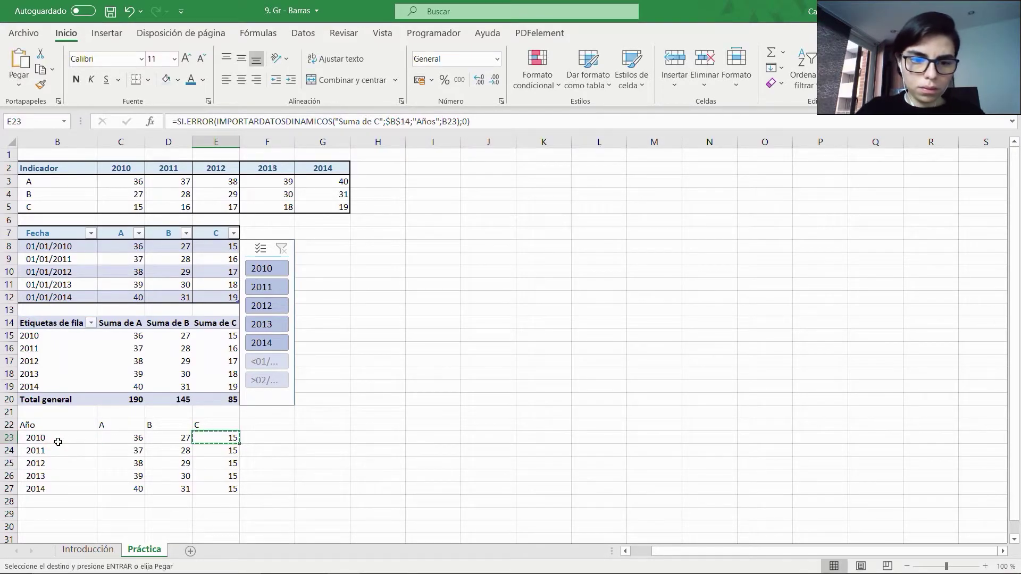
key(shift+Down)
key(shift+Down)
key(shift+Down)
key(shift+Down)
key(ctrl+v)
key(Escape)
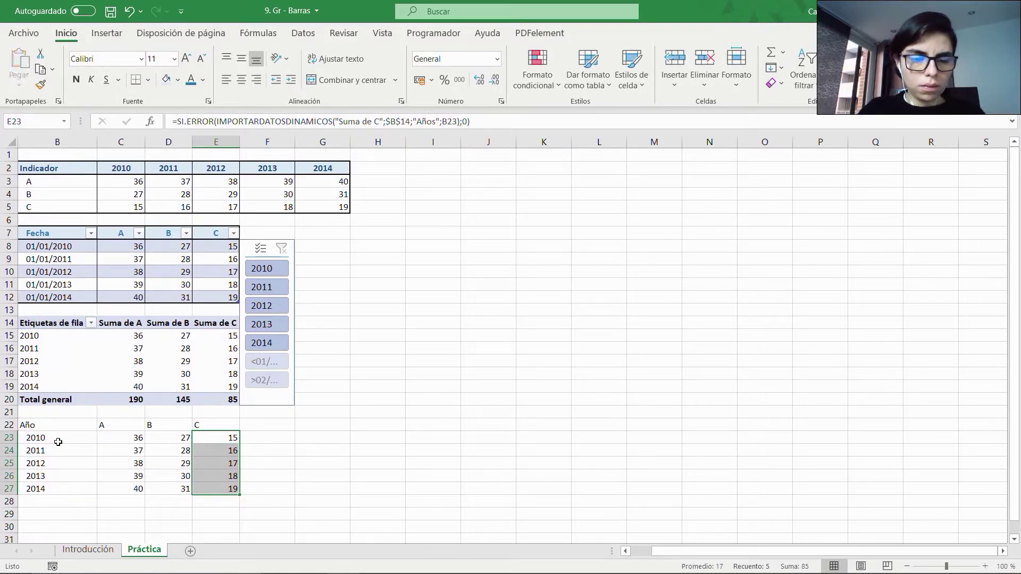
click(286, 479)
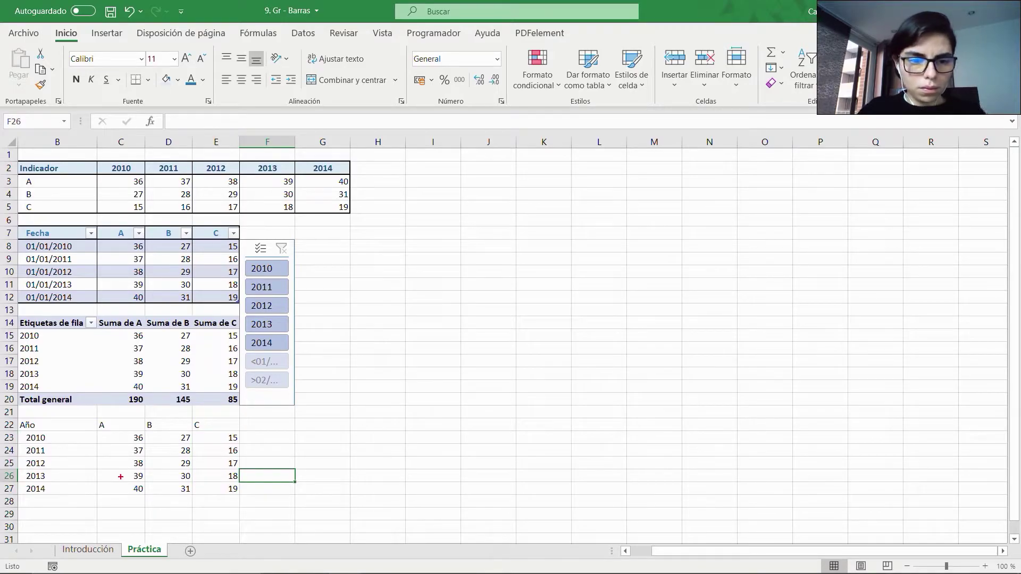
drag(100, 481, 220, 499)
drag(124, 383, 253, 396)
drag(254, 494, 321, 468)
key(Escape)
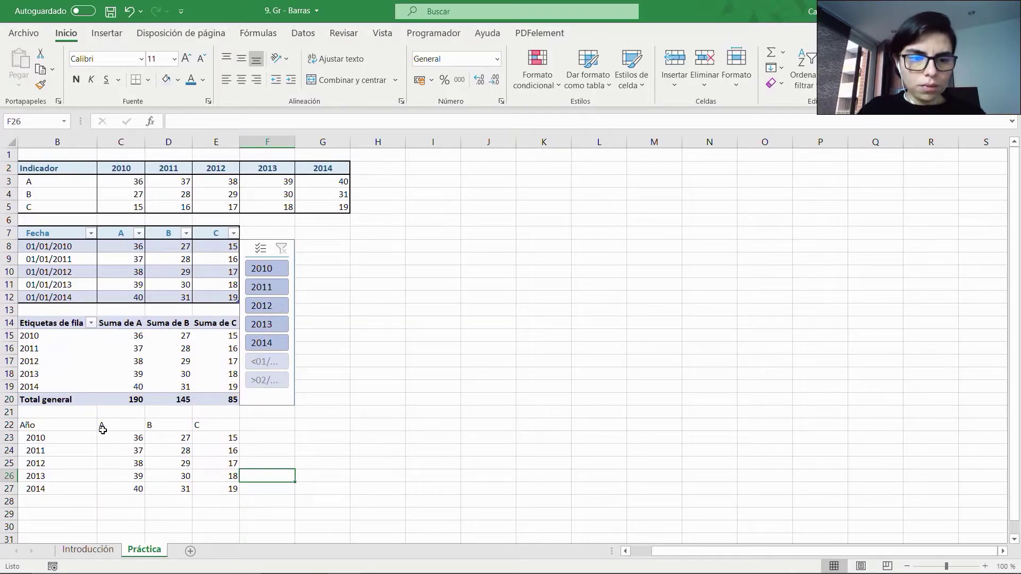
Step: Make the headings A, B and C in C22:E22 bold and centred, and make the Año heading in B22 bold
click(118, 424)
key(ctrl+shift+Right)
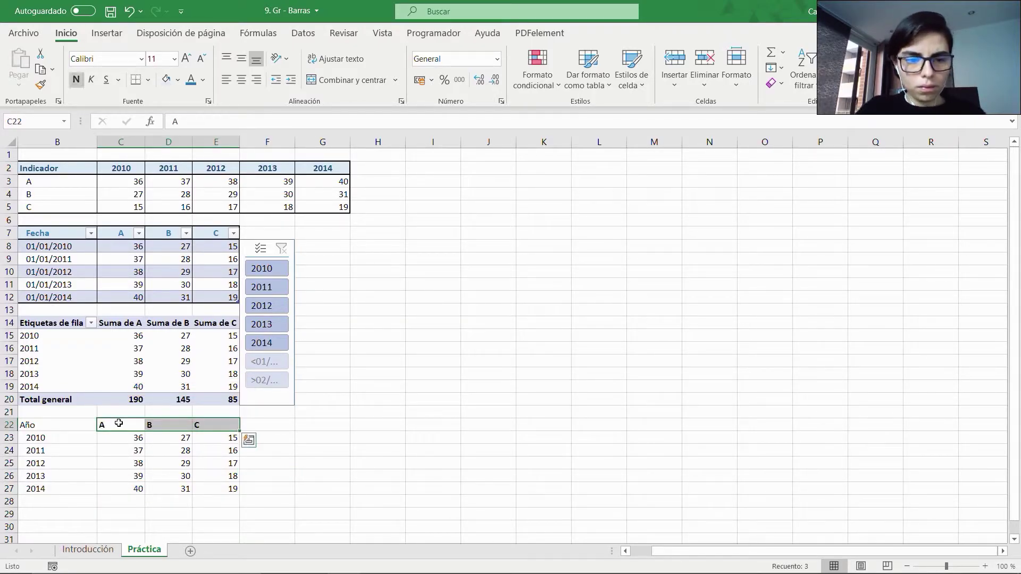
key(alt+o)
key(a)
key(c)
key(Left)
key(ctrl+n)
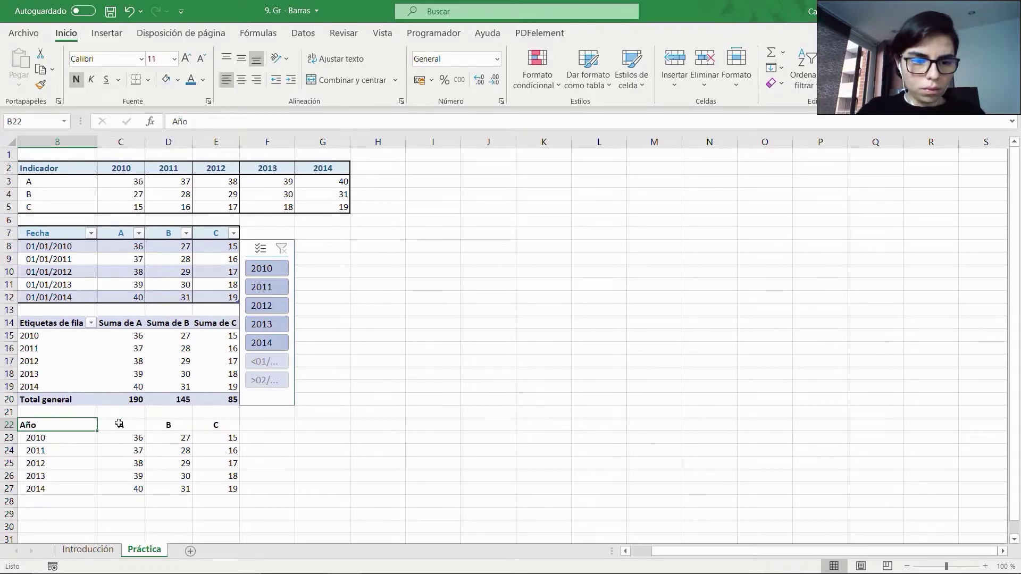
Step: Give the header row B22:E22 a light blue fill and blue font colour
key(ctrl+shift+Right)
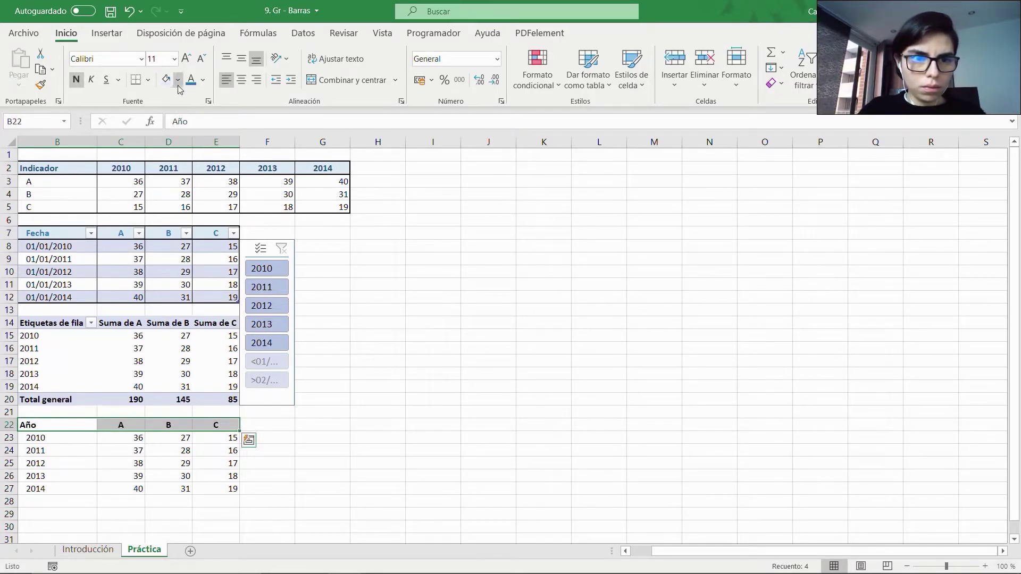
click(167, 79)
click(191, 80)
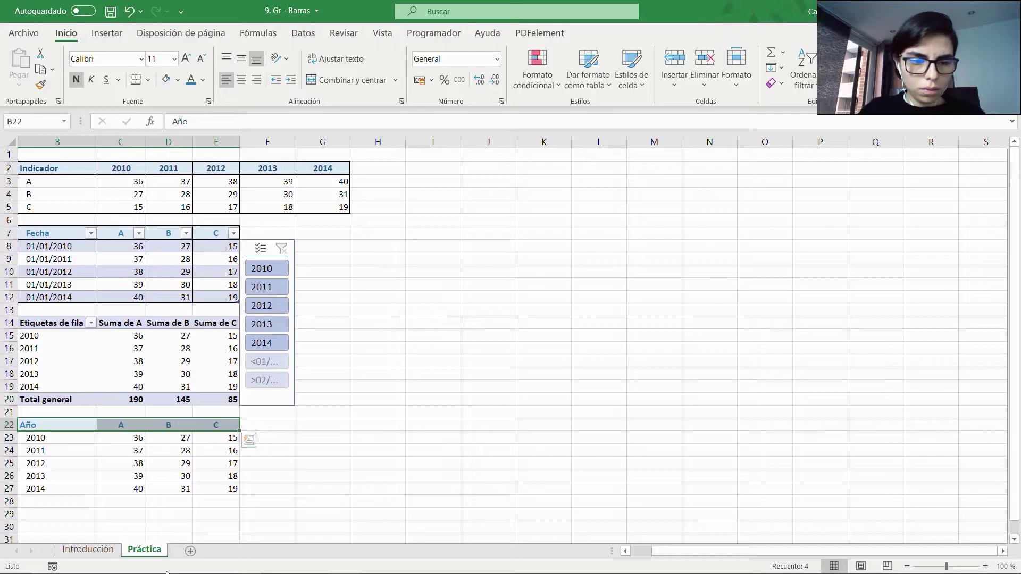
Step: Add outline and inner vertical borders to the header row B22:E22 and the data range B23:E27
key(Down)
key(ctrl+shift+Right)
key(ctrl+shift+Down)
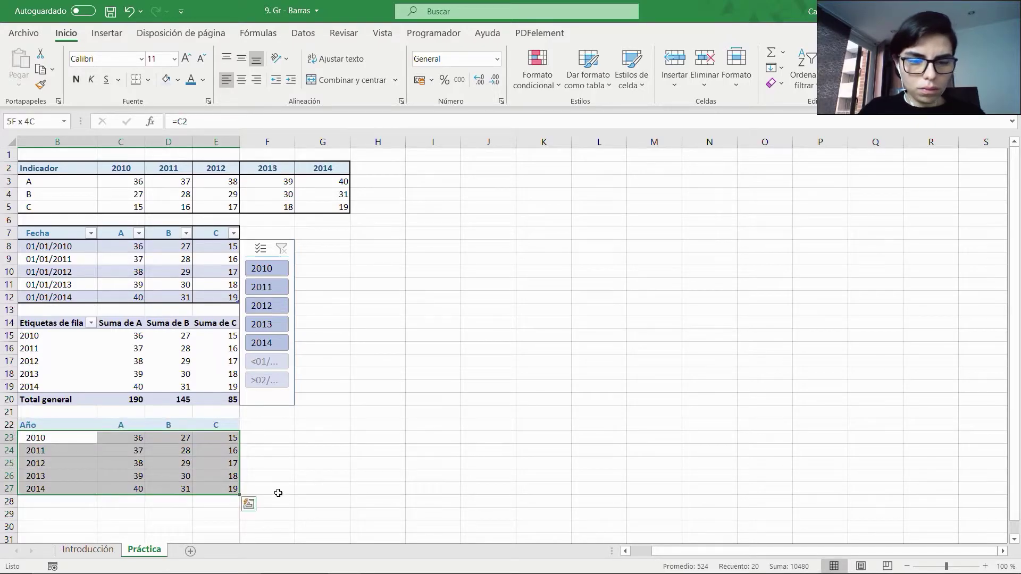
ctrl+click(224, 428)
key(ctrl+shift+Left)
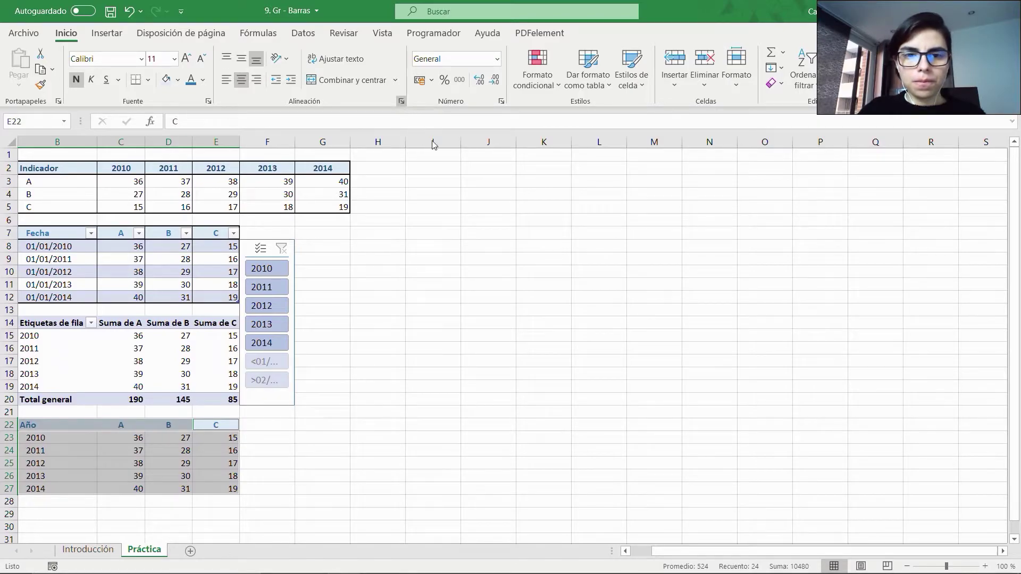
key(ctrl+1)
click(653, 34)
click(699, 94)
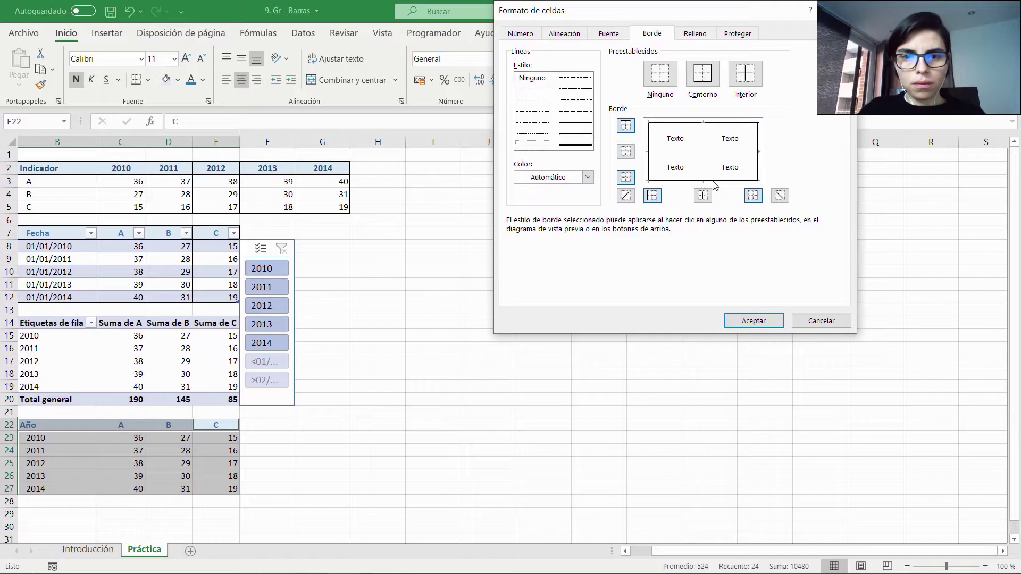
click(703, 196)
key(Return)
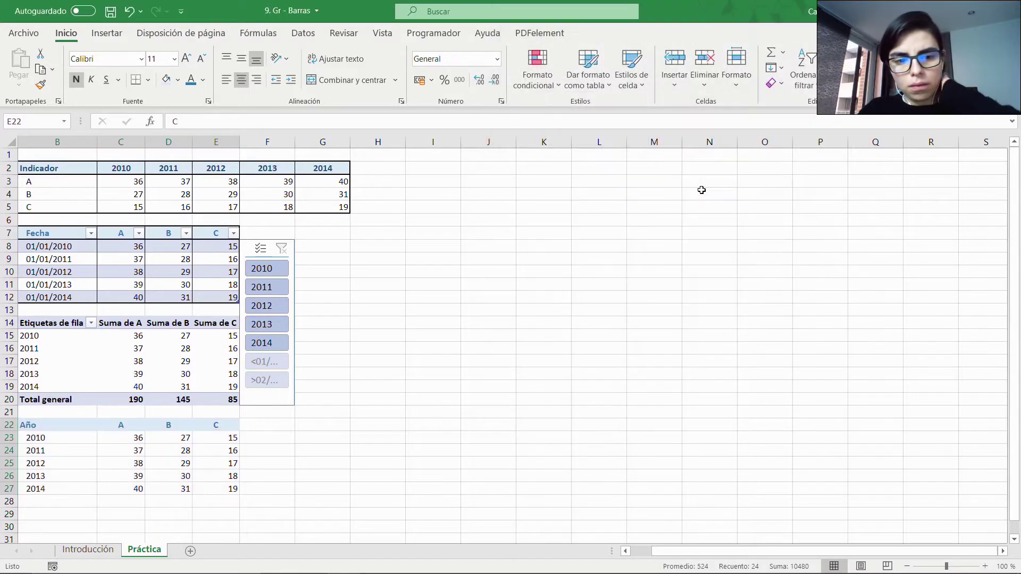
key(Down)
key(Left)
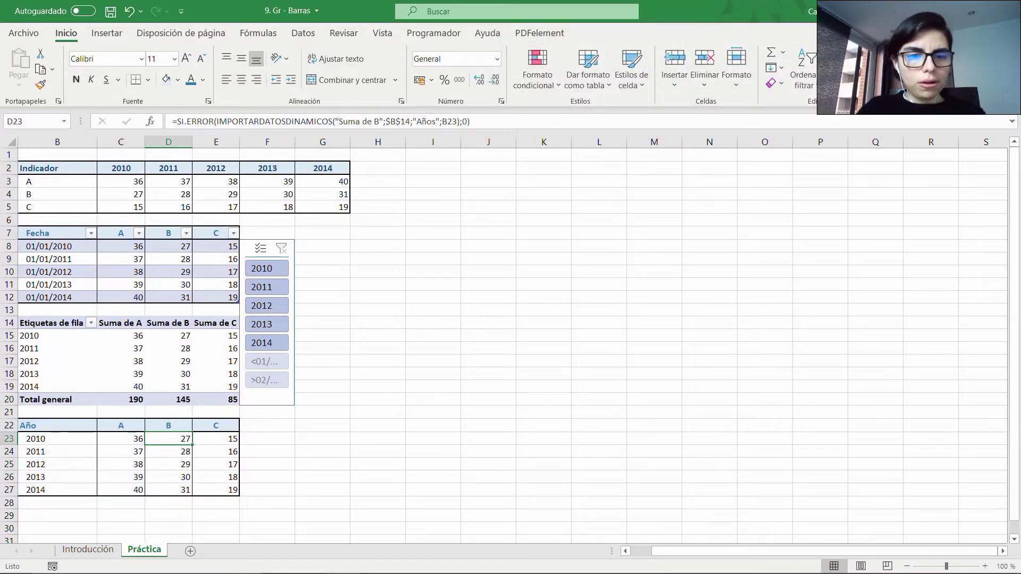
Step: Insert a clustered bar chart (Barras agrupadas) from the data range B23:E27, leaving out the header row
click(59, 441)
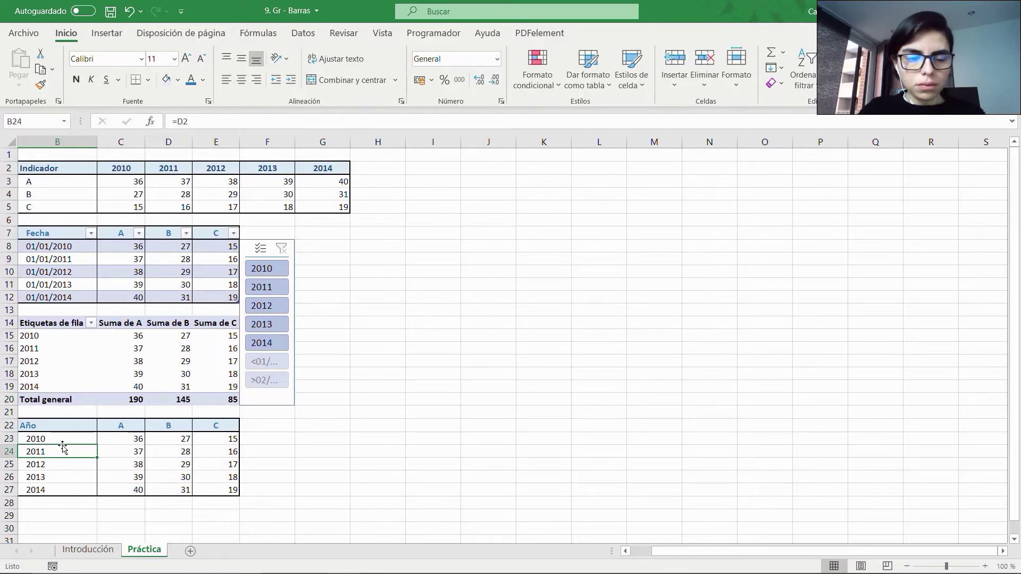
key(ctrl+shift+Right)
key(ctrl+shift+Down)
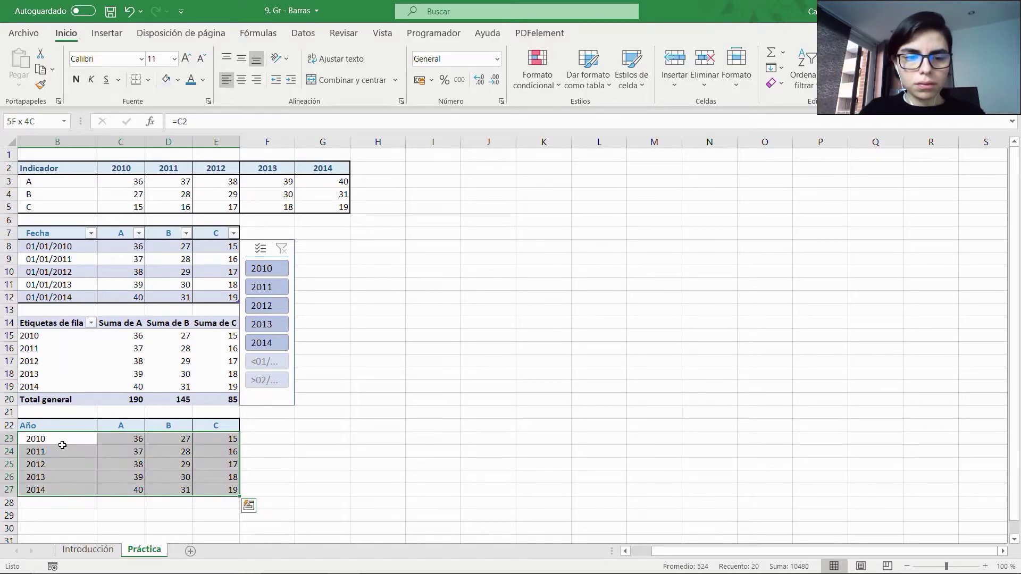
click(107, 33)
click(366, 71)
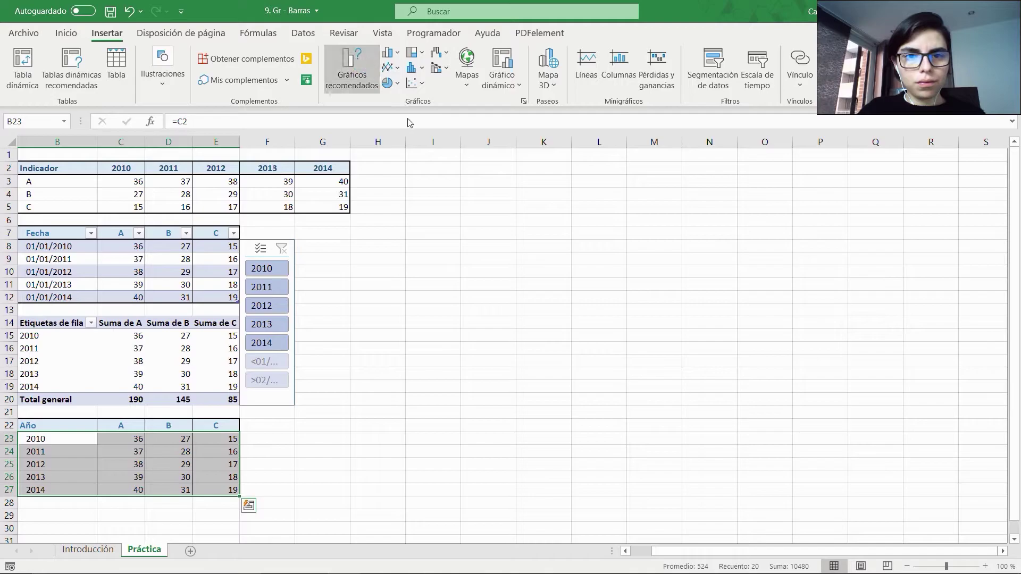
click(418, 117)
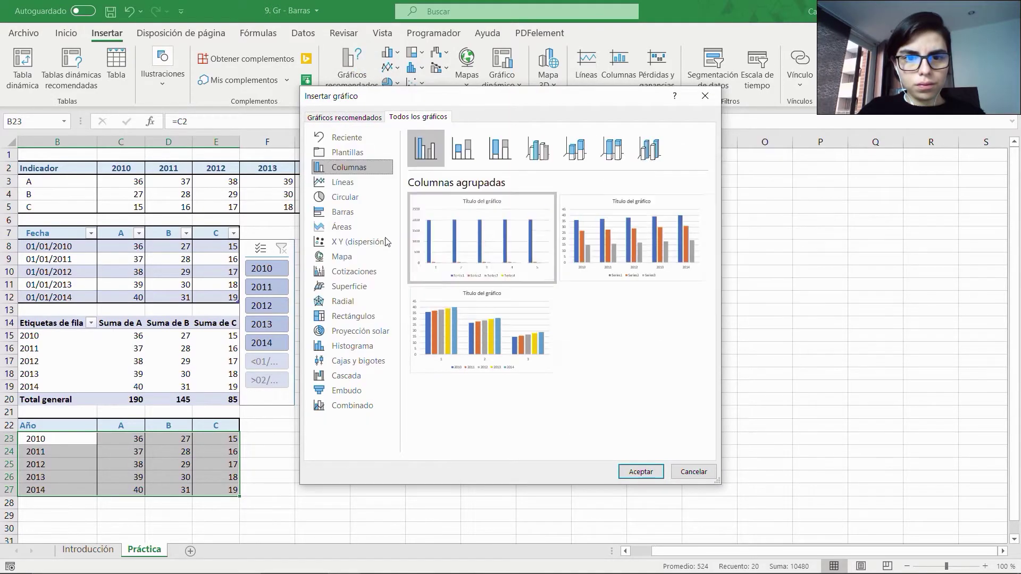
click(358, 212)
mouse_move(454, 259)
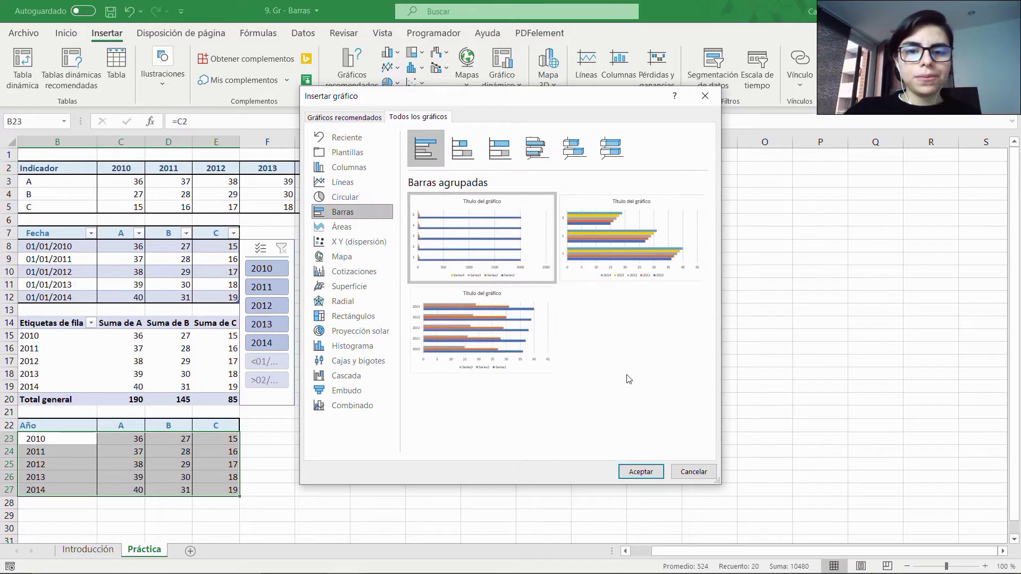
mouse_move(481, 360)
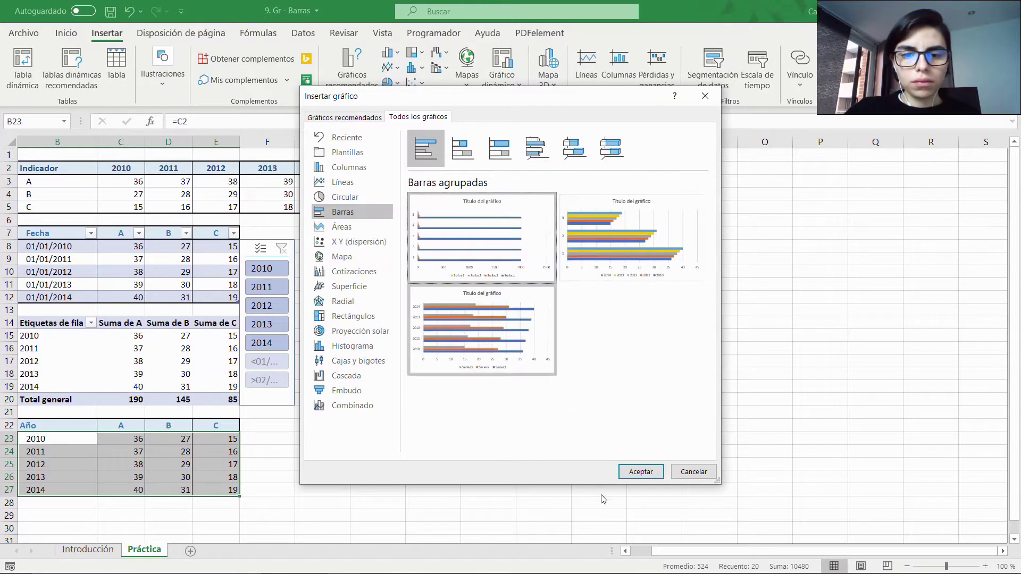
click(640, 471)
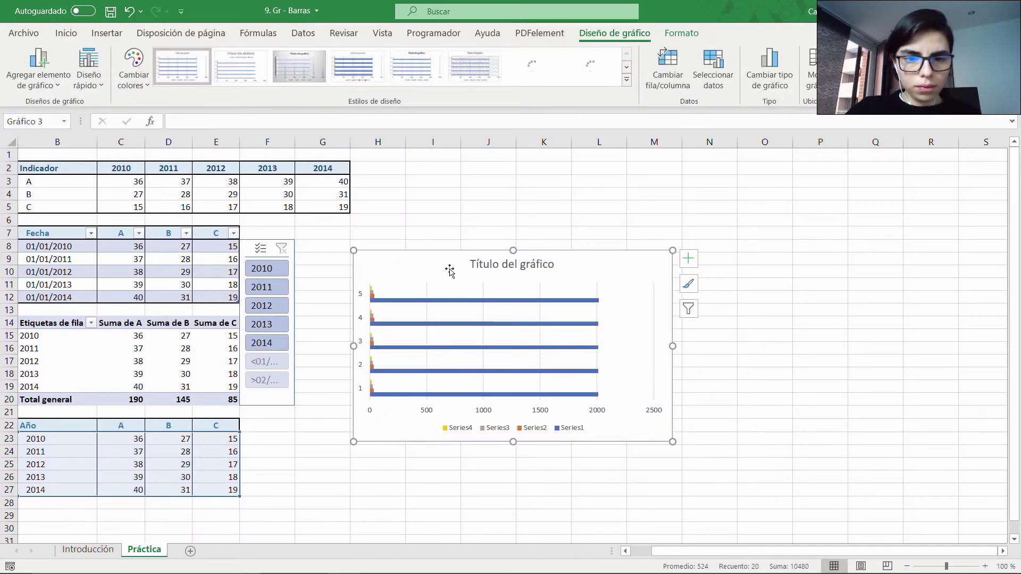
Step: Place the chart directly beside the year slicer and extend its lower edge to make it taller
drag(450, 272, 391, 273)
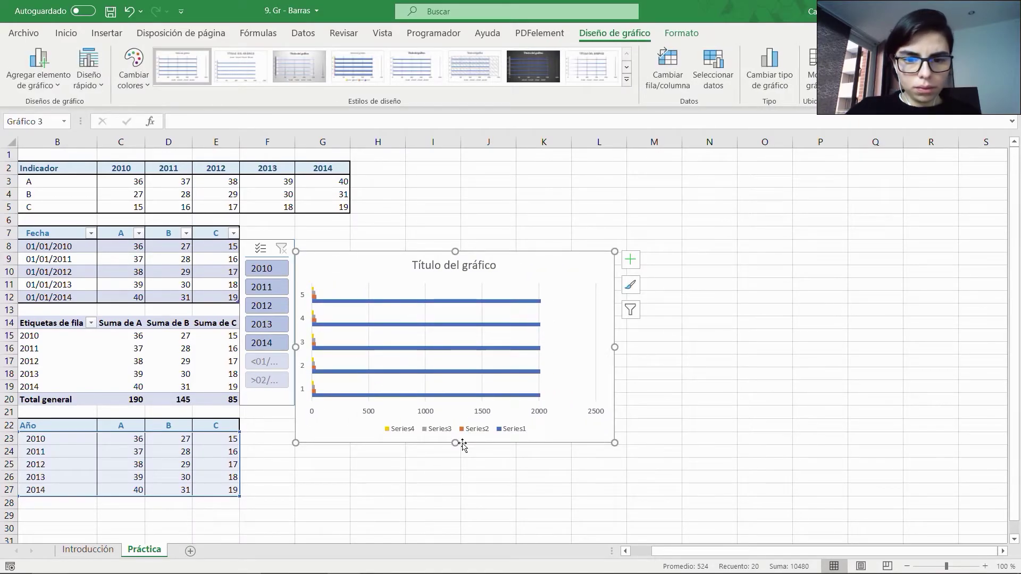
drag(452, 443, 448, 469)
Step: Try deleting the chart title, and undo the last two chart edits
click(438, 263)
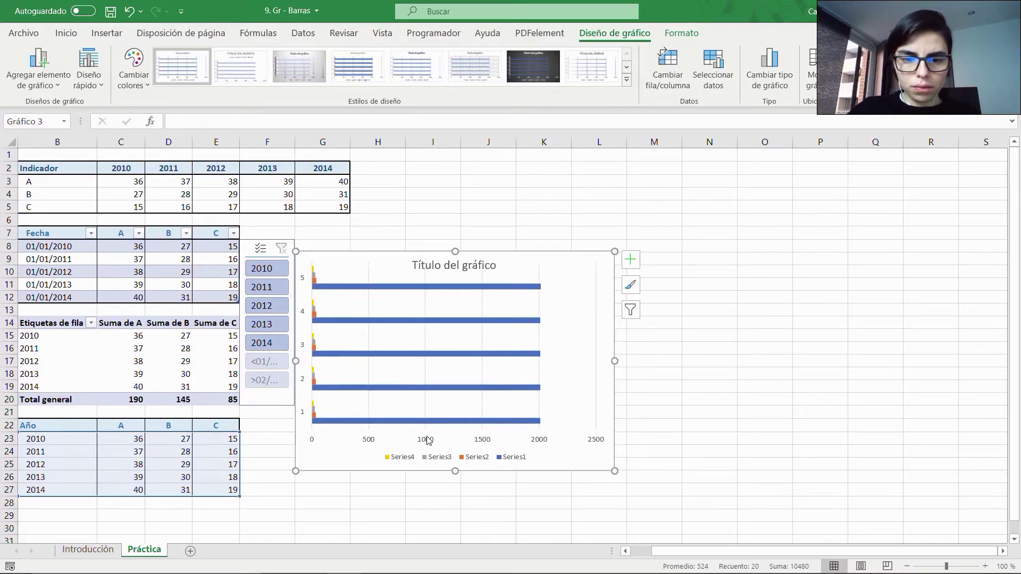
key(Delete)
key(ctrl+z)
key(ctrl+z)
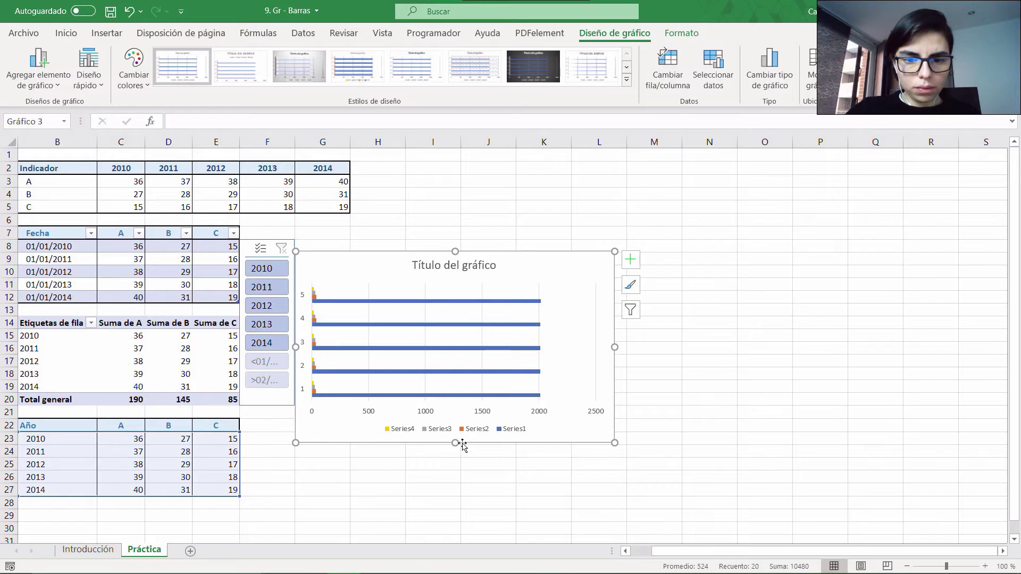
Step: Insert a 100% stacked bar chart (Barras 100 % apiladas) from the helper table B22:E27, headers included
key(ctrl+shift+Right)
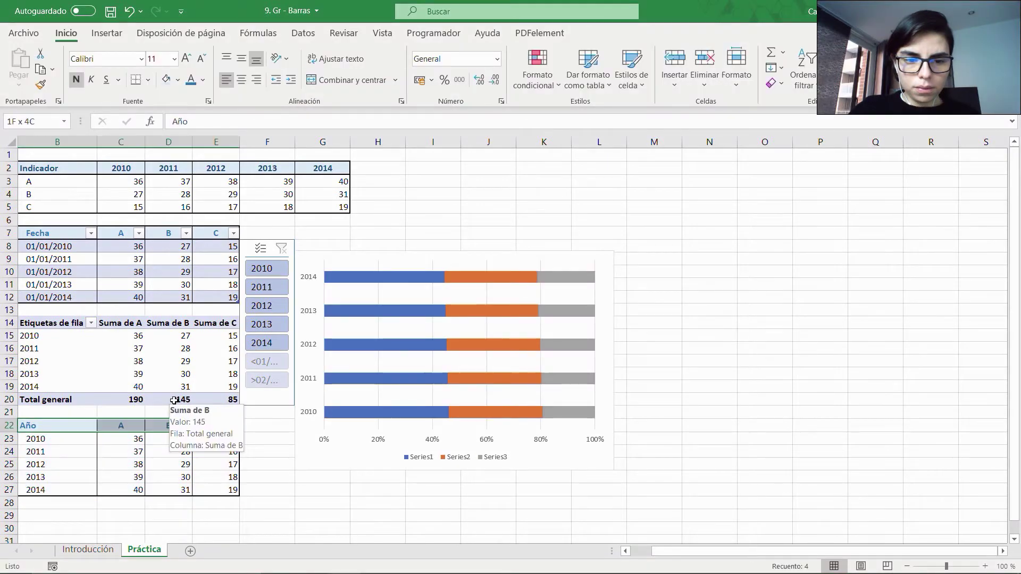
key(ctrl+shift+Down)
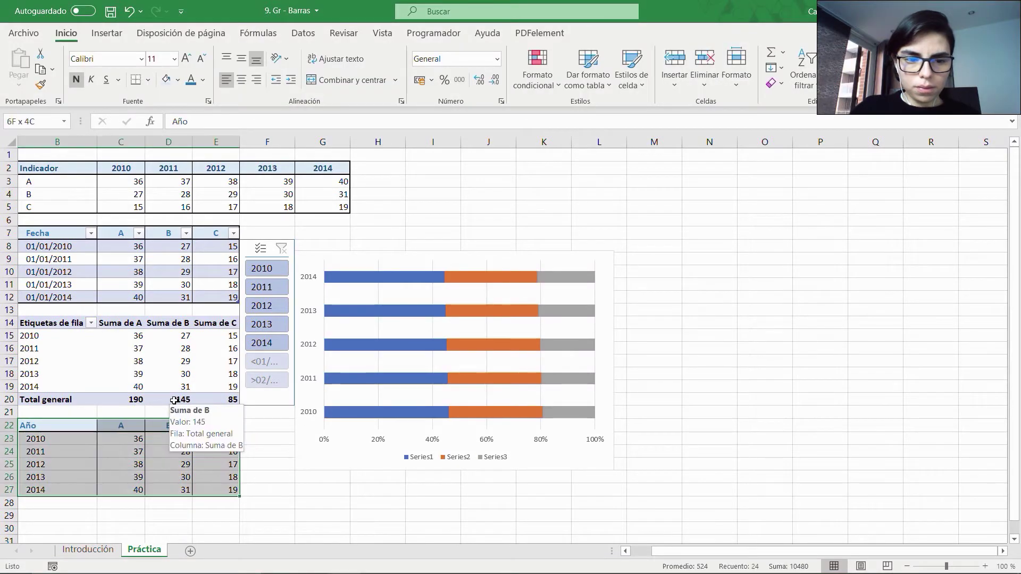
click(109, 33)
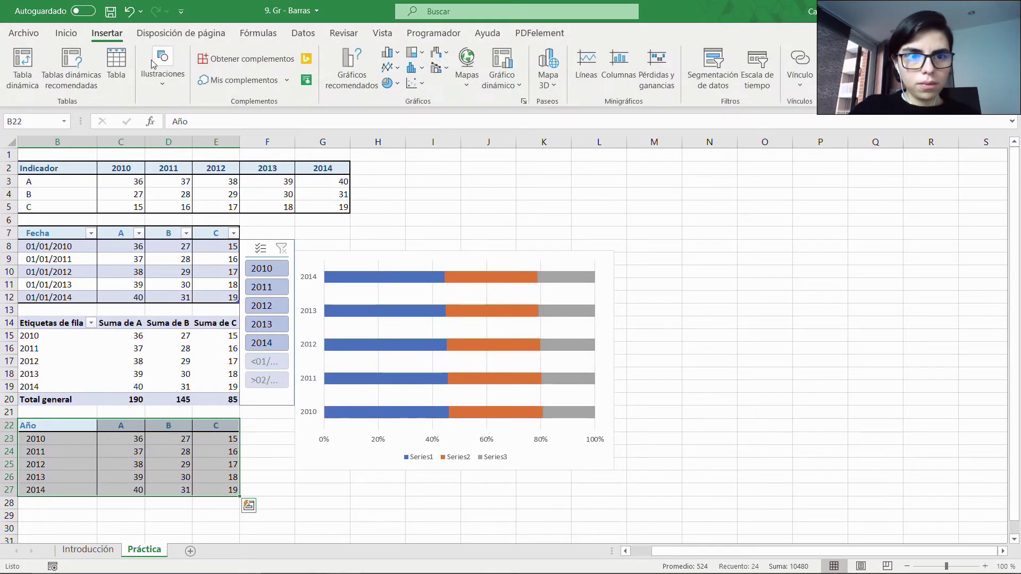
click(352, 68)
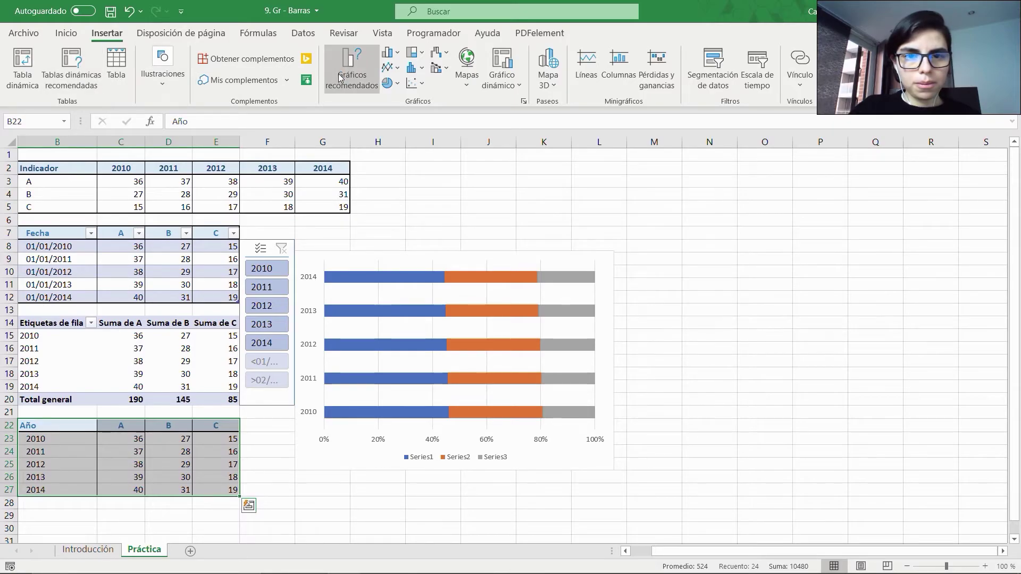
click(392, 117)
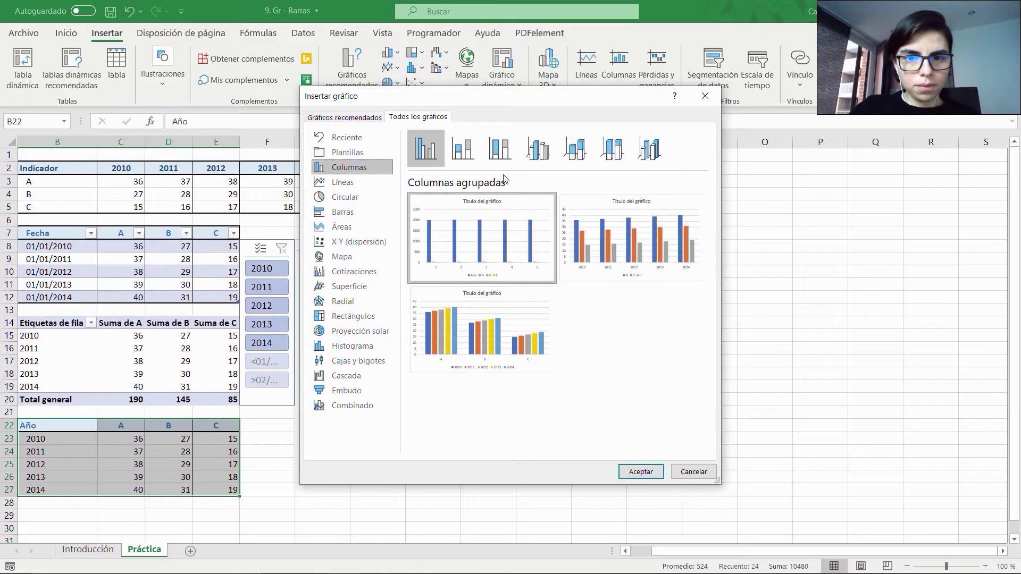
click(343, 212)
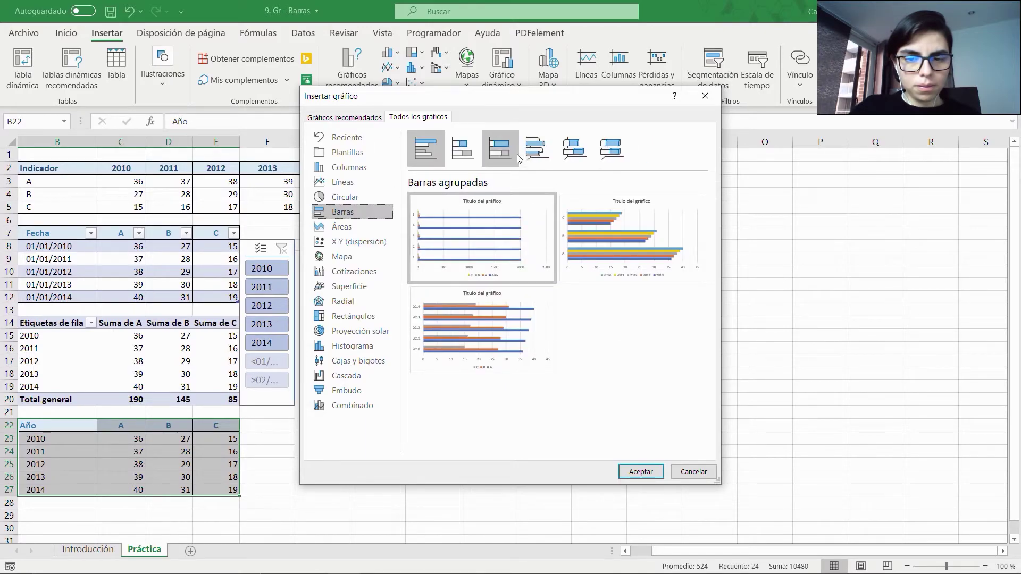
click(500, 149)
mouse_move(544, 318)
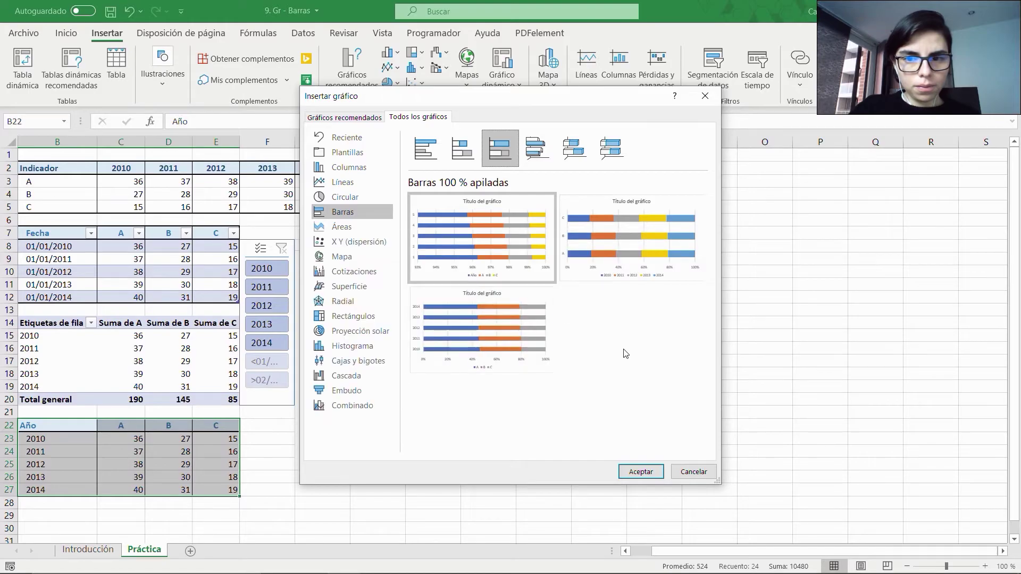
click(633, 469)
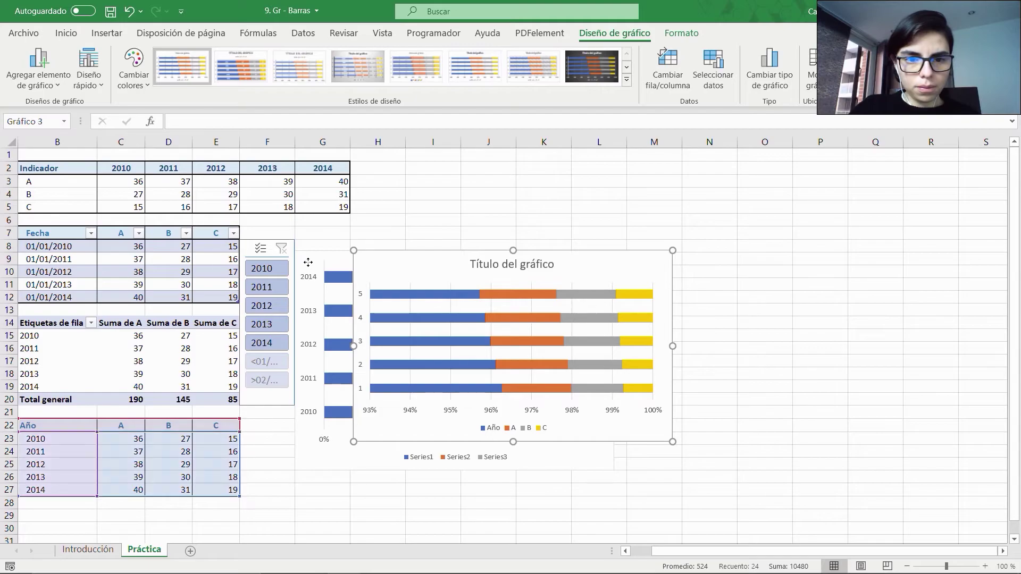
Step: Delete the older 100% stacked chart behind the new one and move the new chart closer to the year slicer
click(308, 262)
key(Delete)
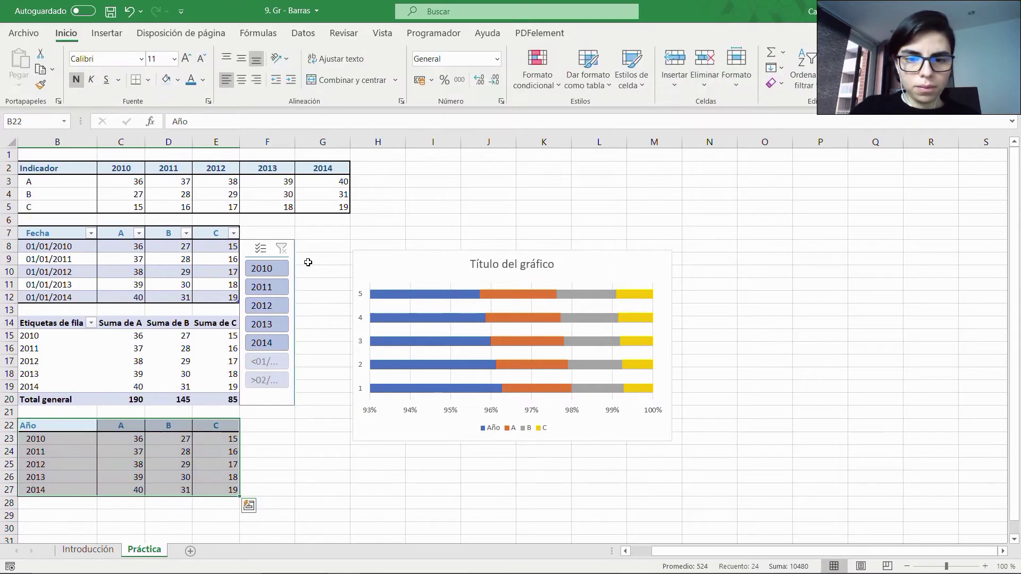
drag(372, 265, 333, 271)
Step: Remove the Año series from the chart's data source, keeping A, B and C
click(617, 33)
click(682, 33)
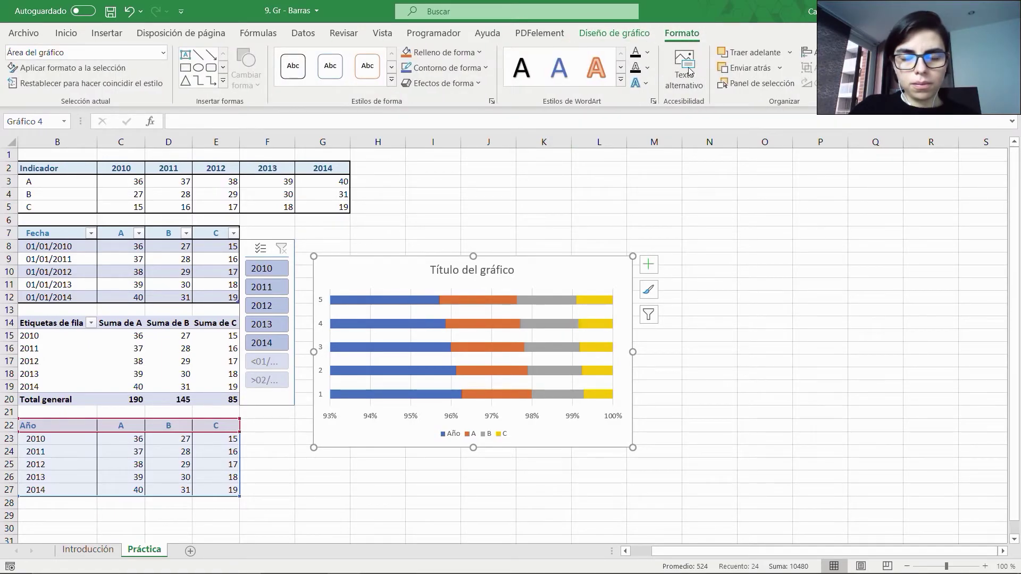
click(629, 39)
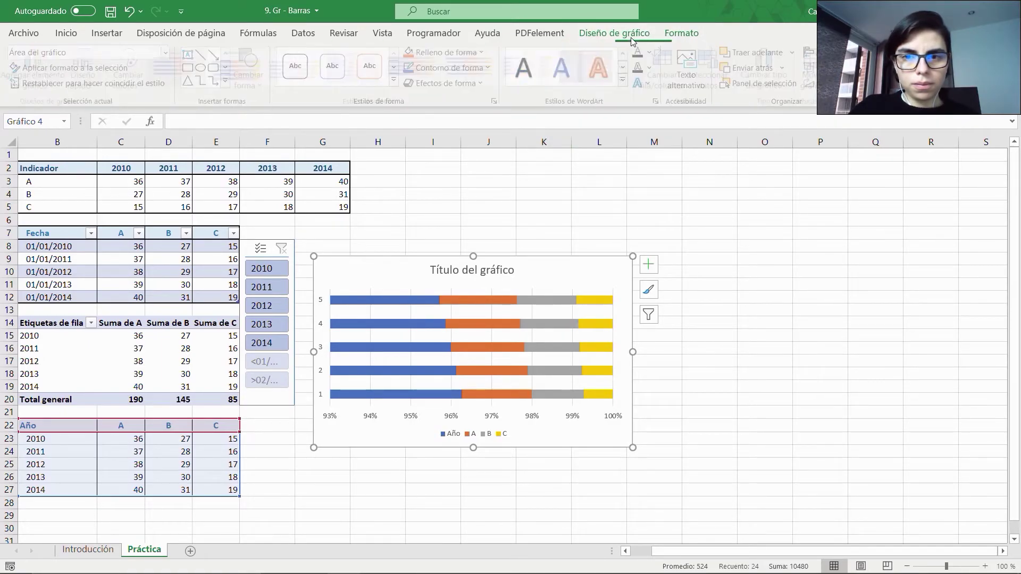
click(700, 72)
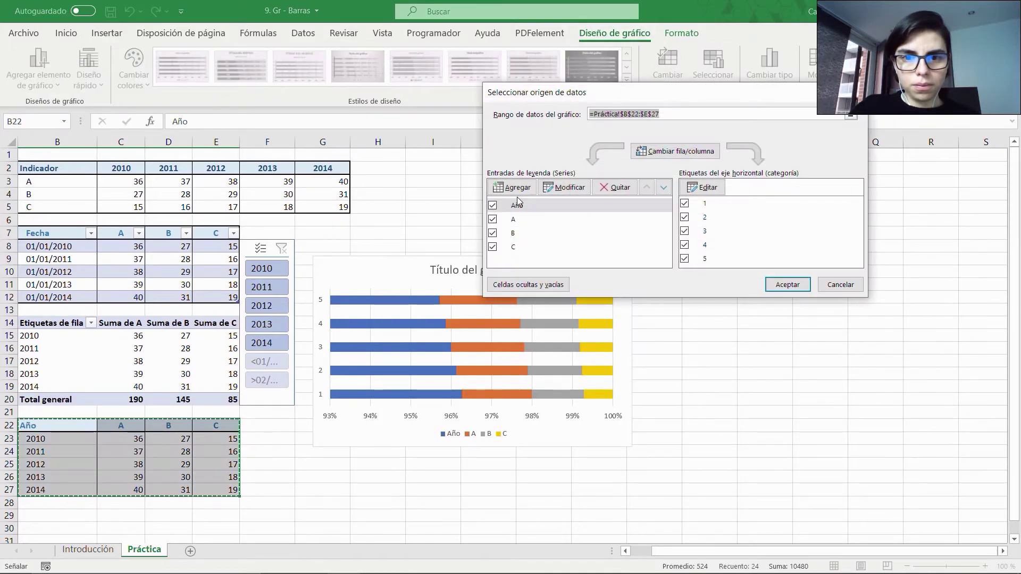
click(538, 207)
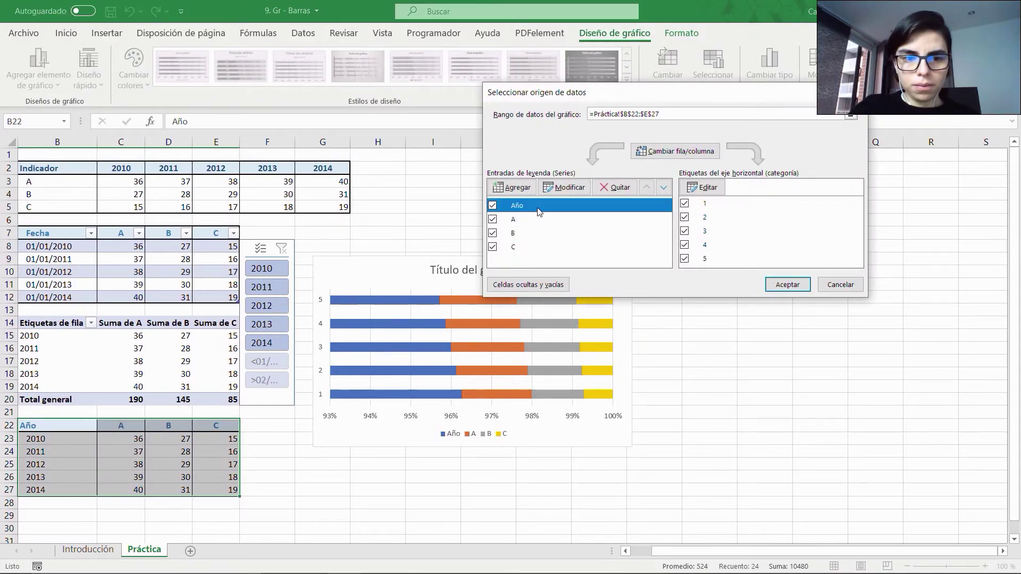
click(632, 191)
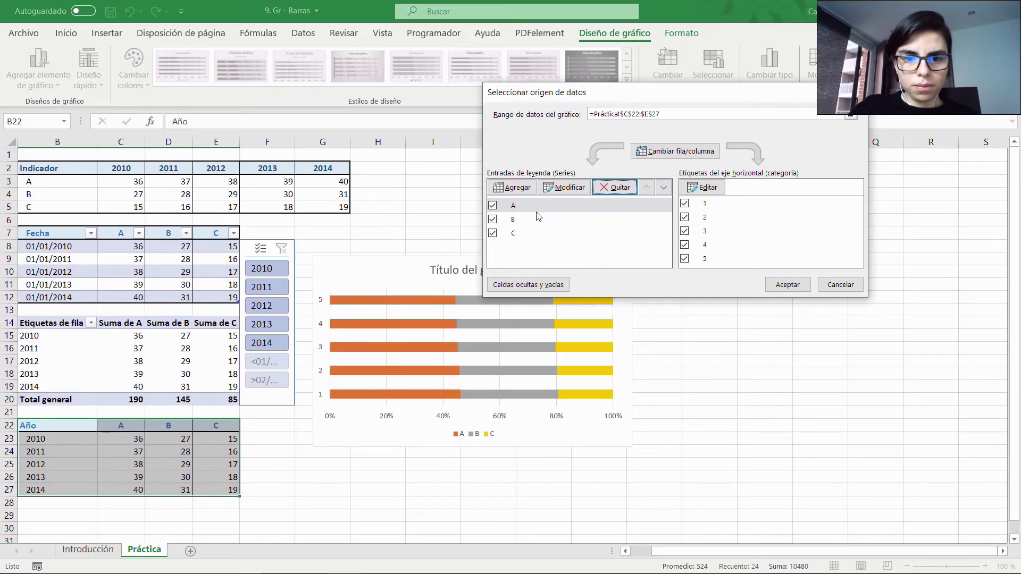
click(538, 218)
click(550, 233)
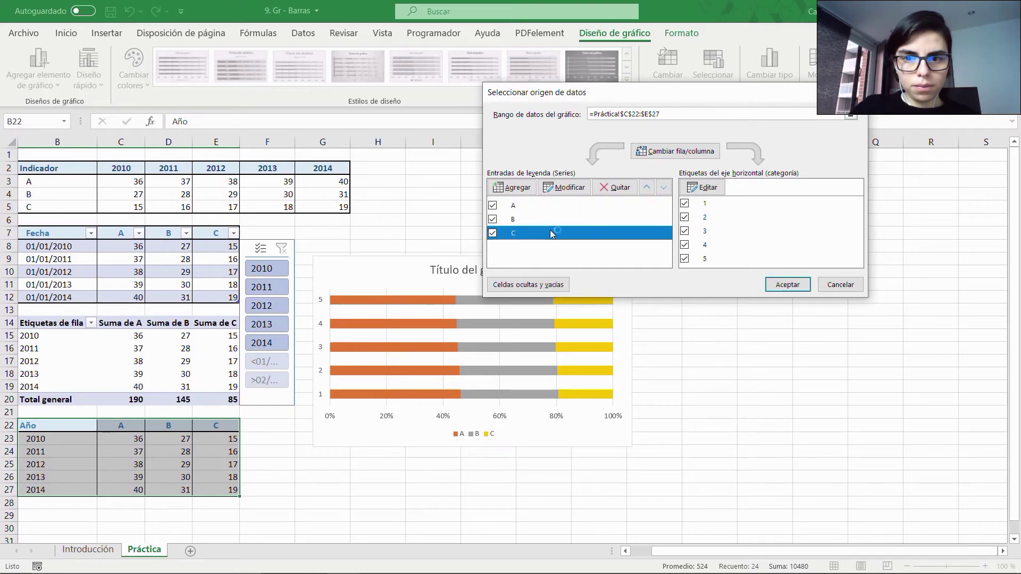
Step: Use the years in B23:B27 as the chart's category axis labels and apply the data source changes
click(705, 187)
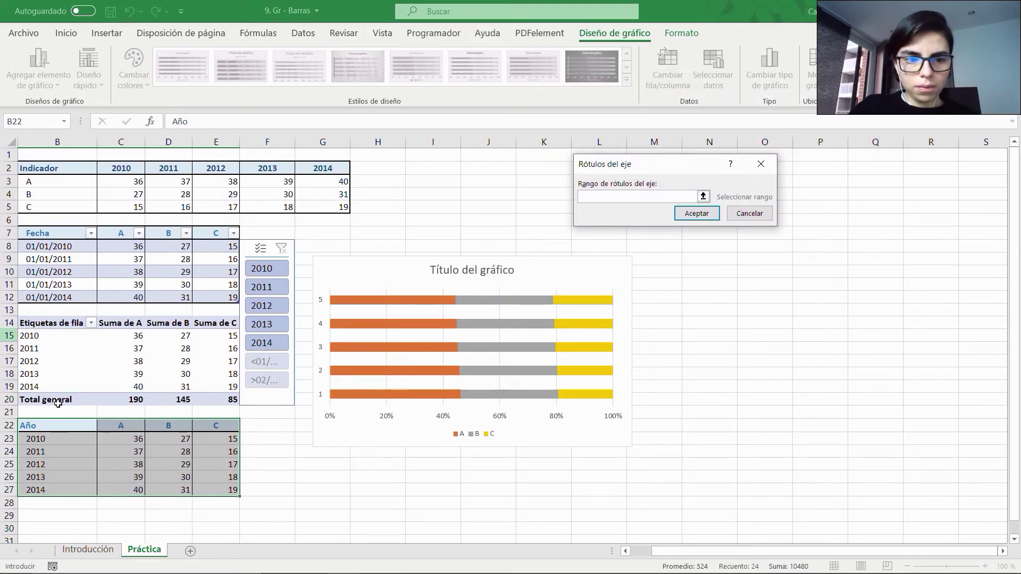
click(63, 436)
key(shift+Down)
key(shift+Down)
key(shift+Down)
key(shift+Down)
click(694, 215)
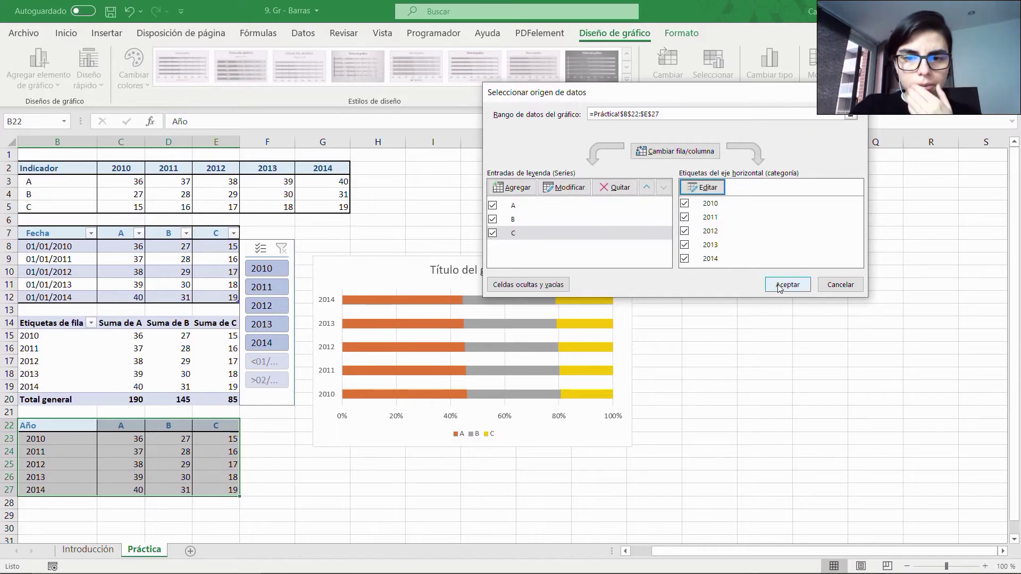
click(780, 286)
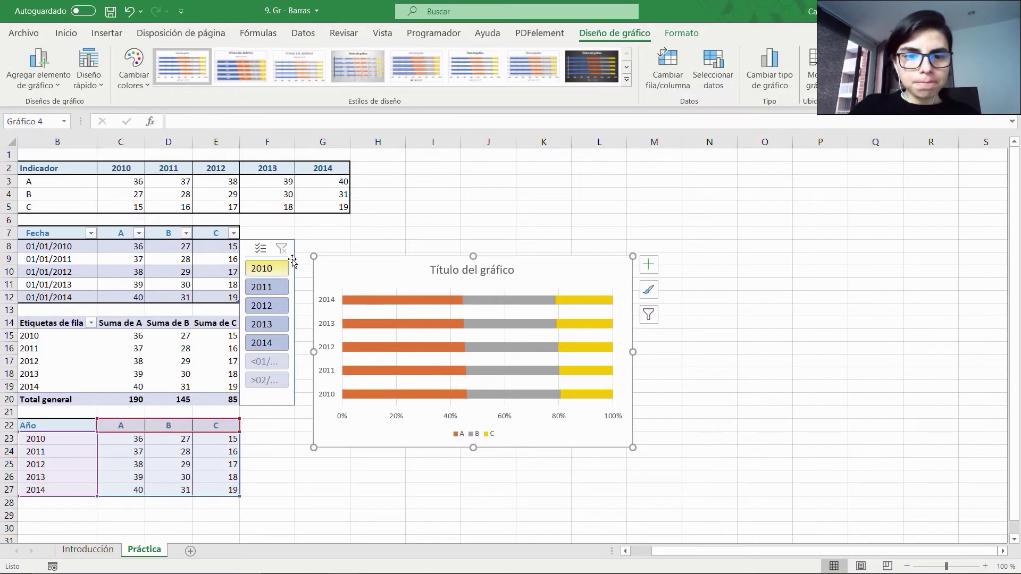
Step: Place the chart directly against the year slicer and widen it slightly
drag(340, 261, 322, 257)
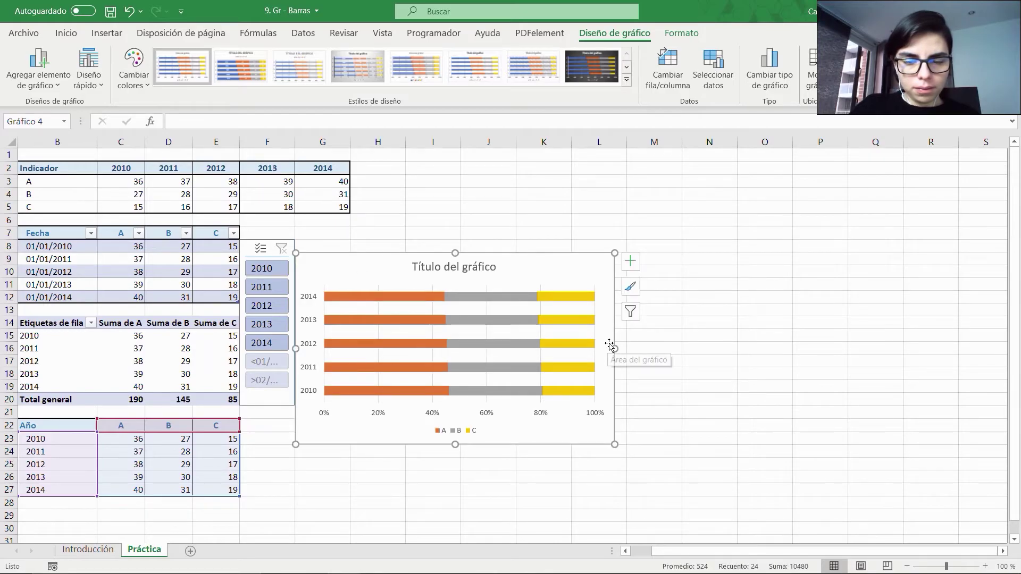
drag(614, 347, 627, 346)
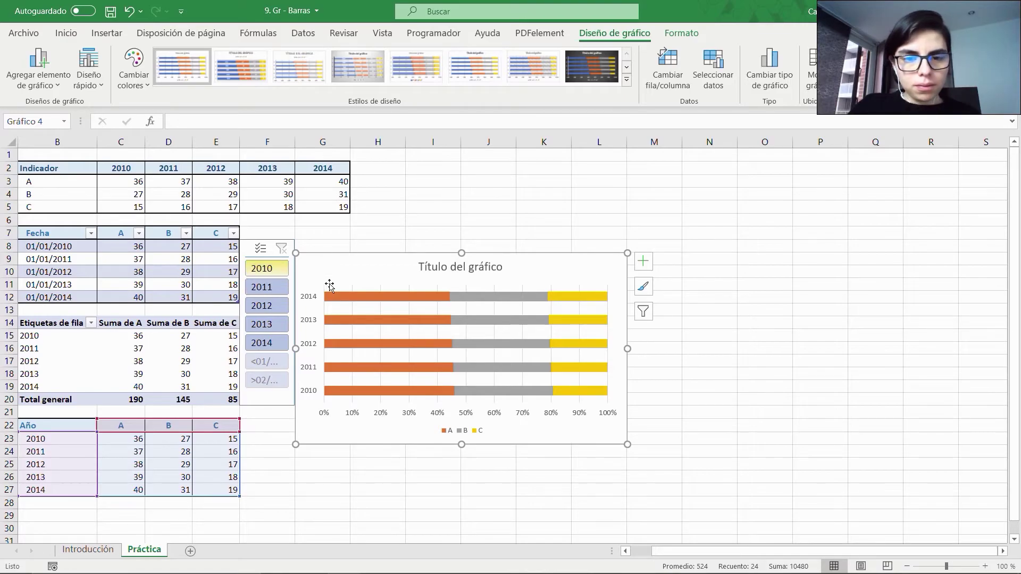
click(350, 289)
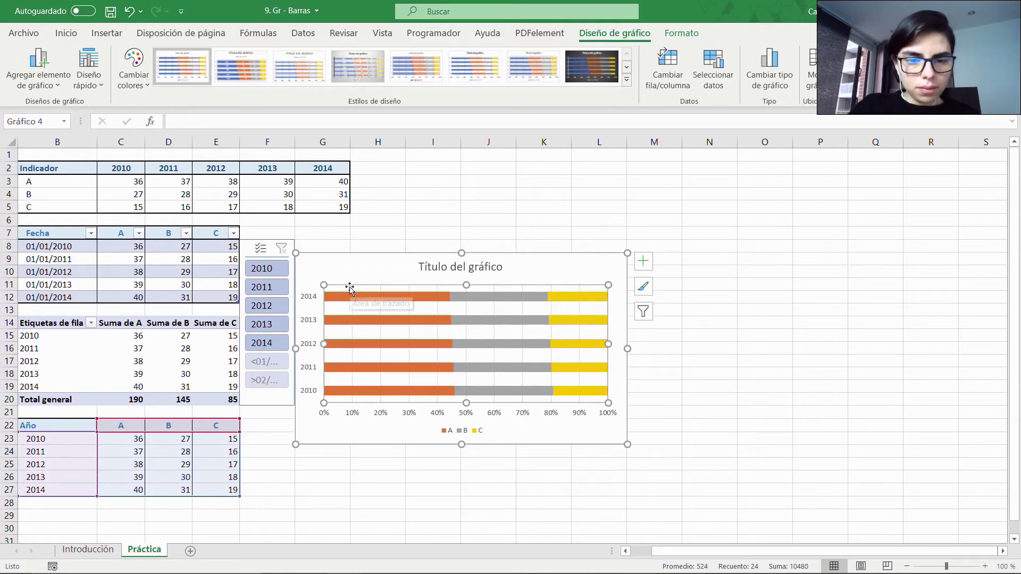
click(352, 289)
click(374, 277)
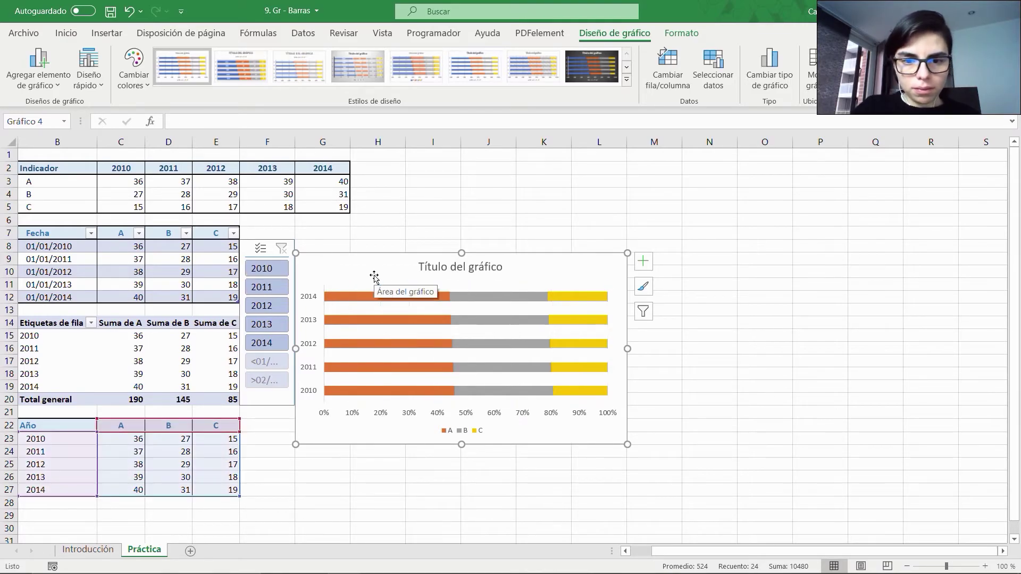
Step: Delete the chart's horizontal percentage axis and its title
click(577, 416)
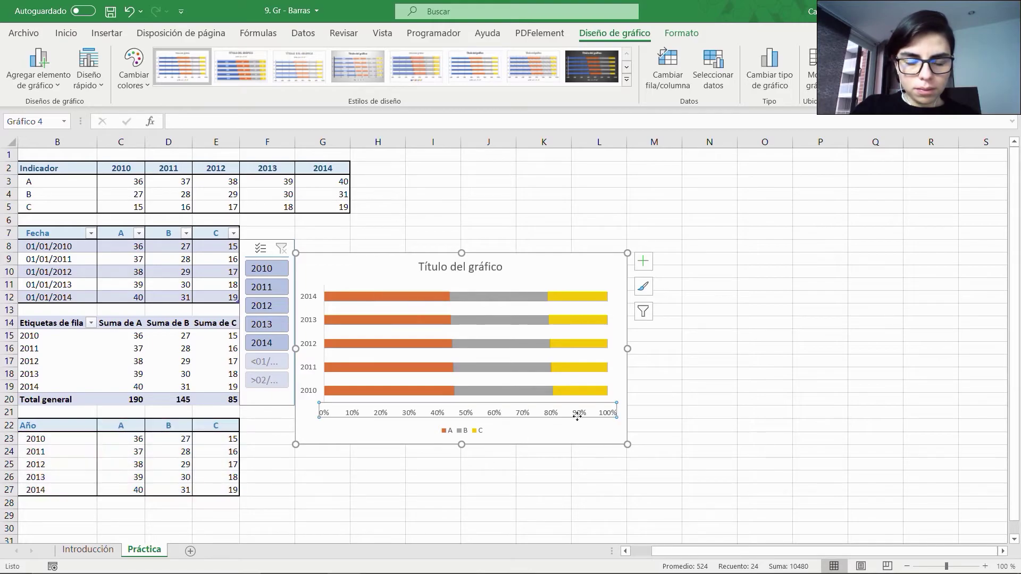
key(Delete)
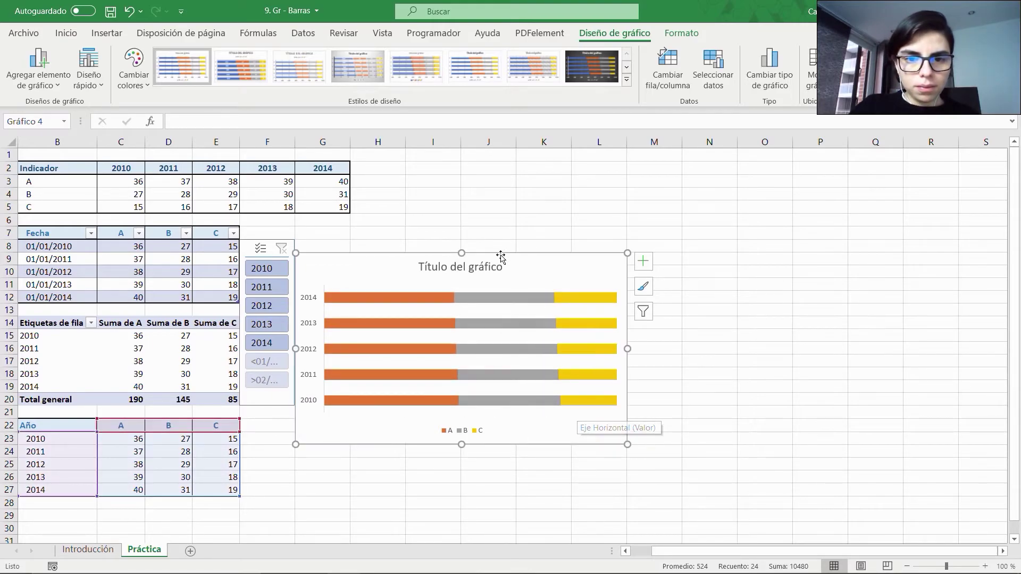
click(481, 266)
key(Delete)
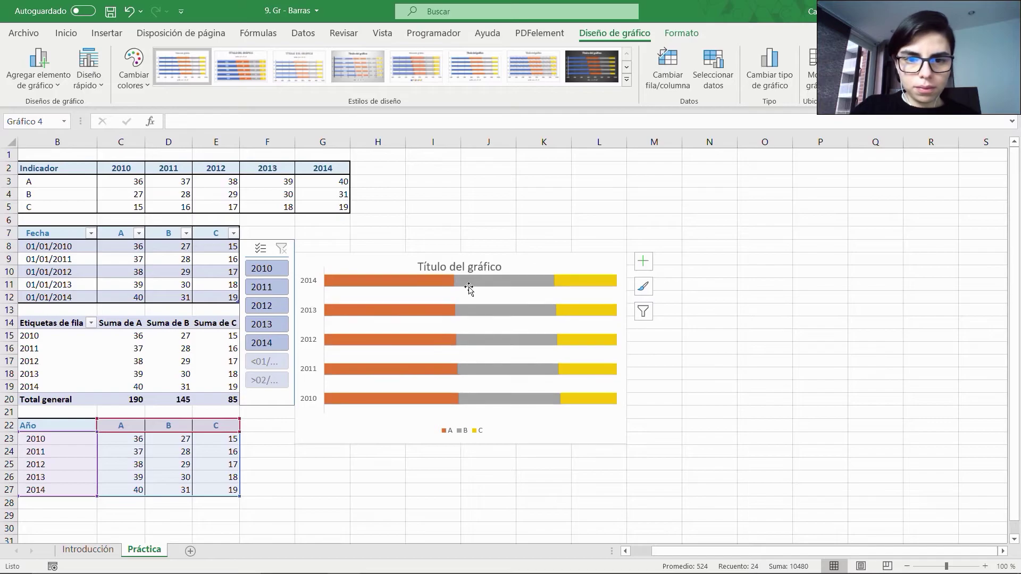
click(481, 265)
key(Delete)
click(683, 35)
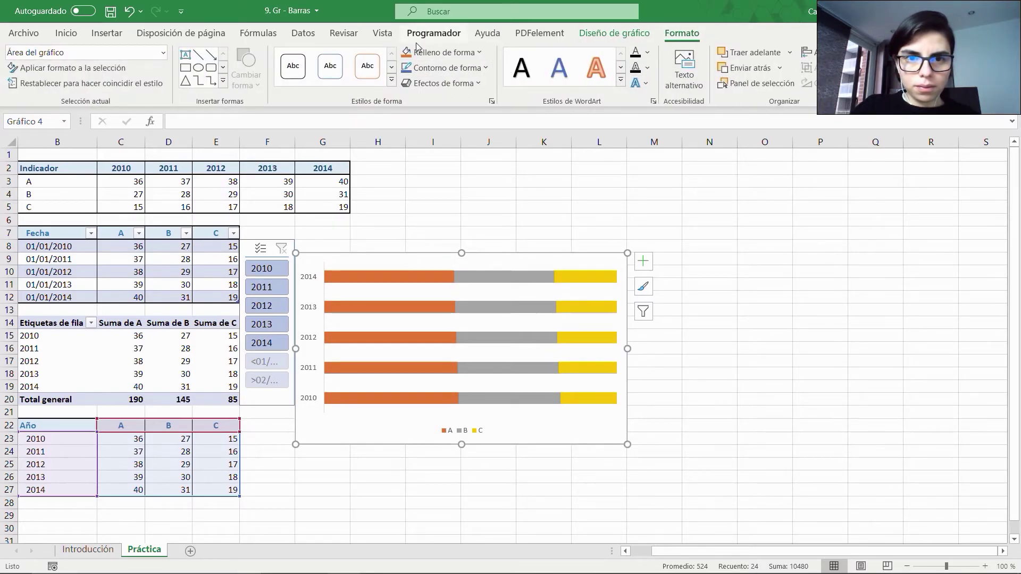
click(464, 56)
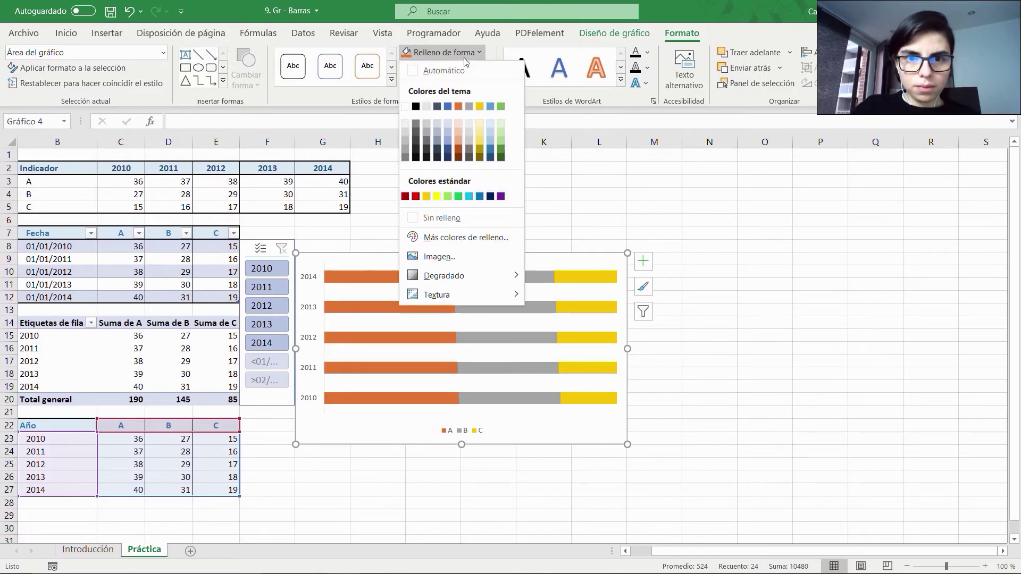
click(464, 56)
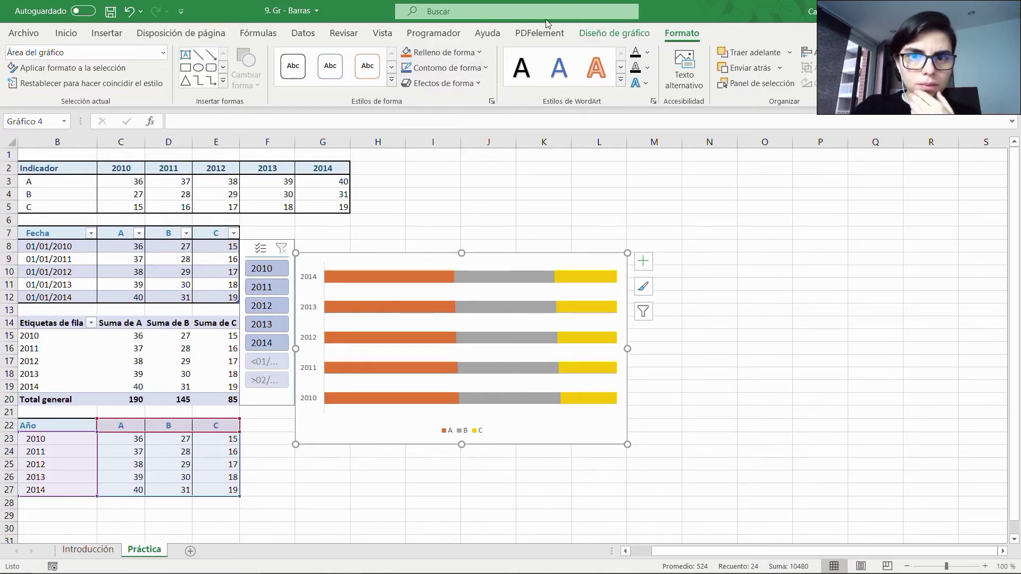
Step: Add data labels to all series of the chart, positioned at the inside end (Extremo interno)
click(612, 33)
click(38, 67)
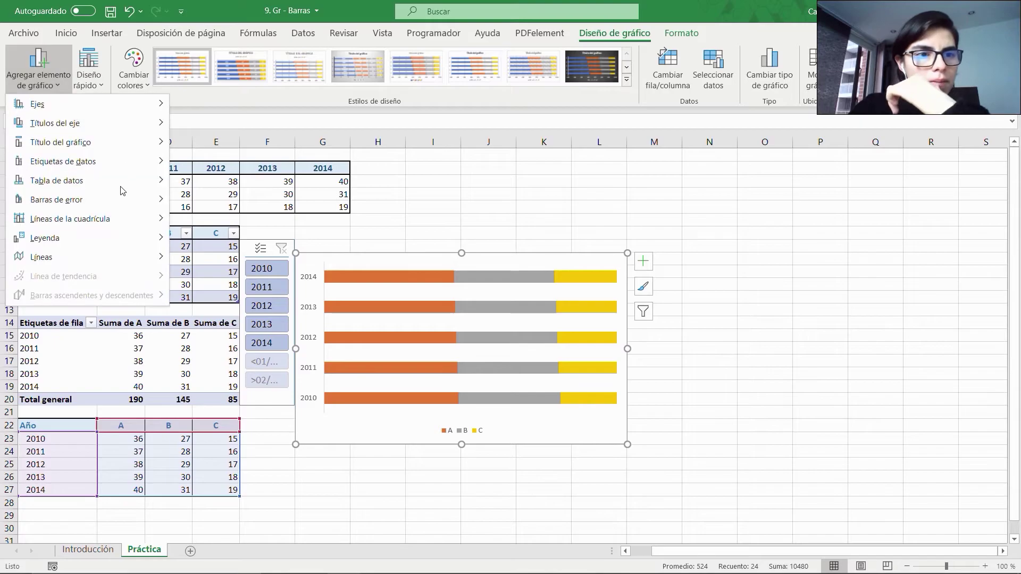
mouse_move(123, 182)
mouse_move(128, 161)
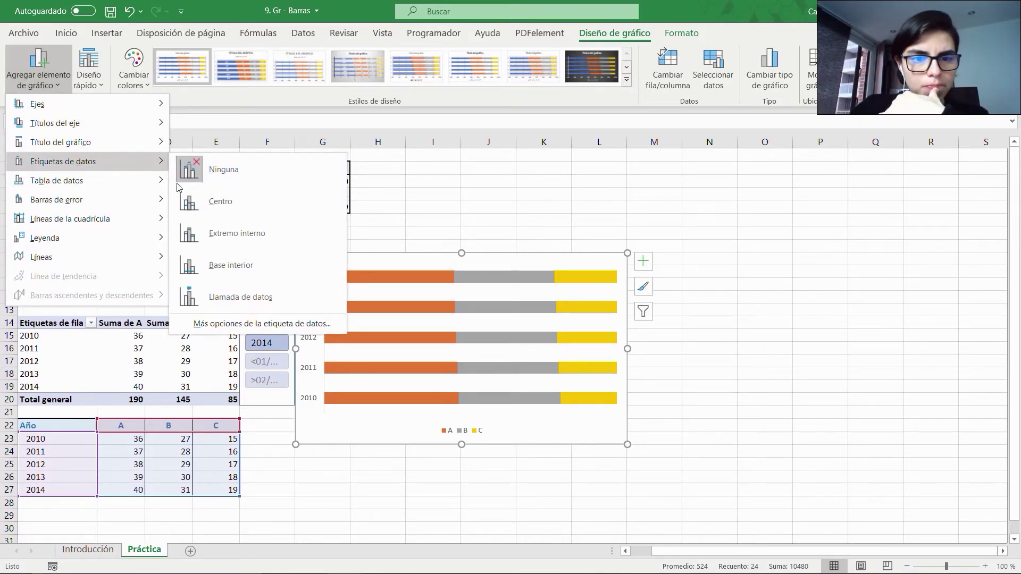
click(222, 233)
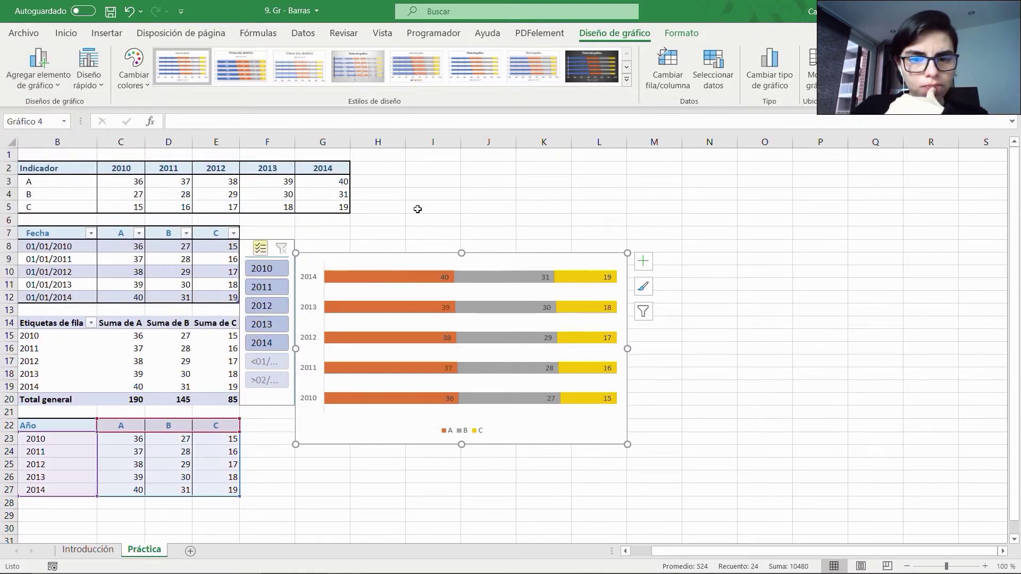
Step: Set the data labels of series A, B and C to white text, with bold for A and B
click(444, 277)
click(681, 33)
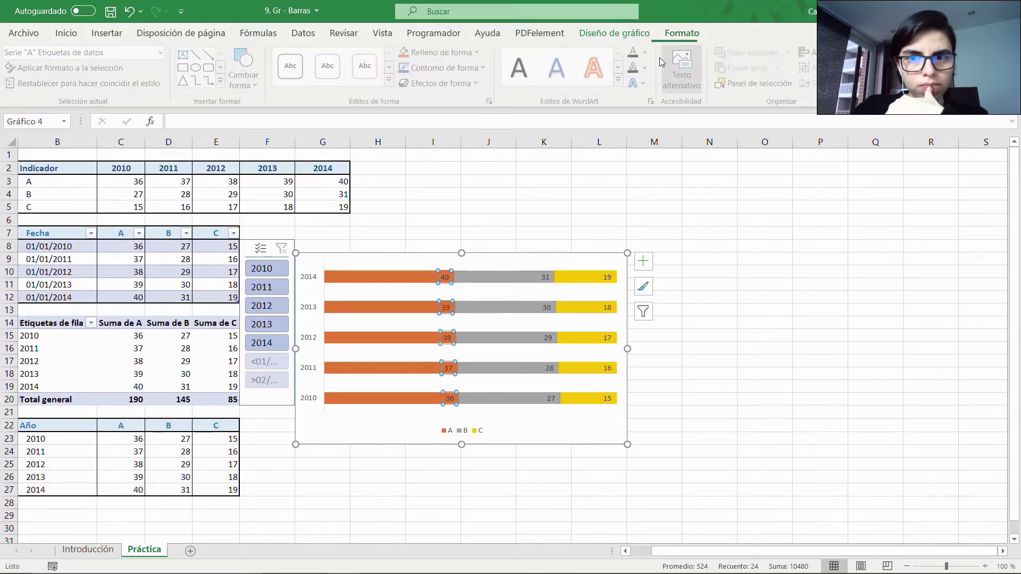
click(648, 52)
click(634, 107)
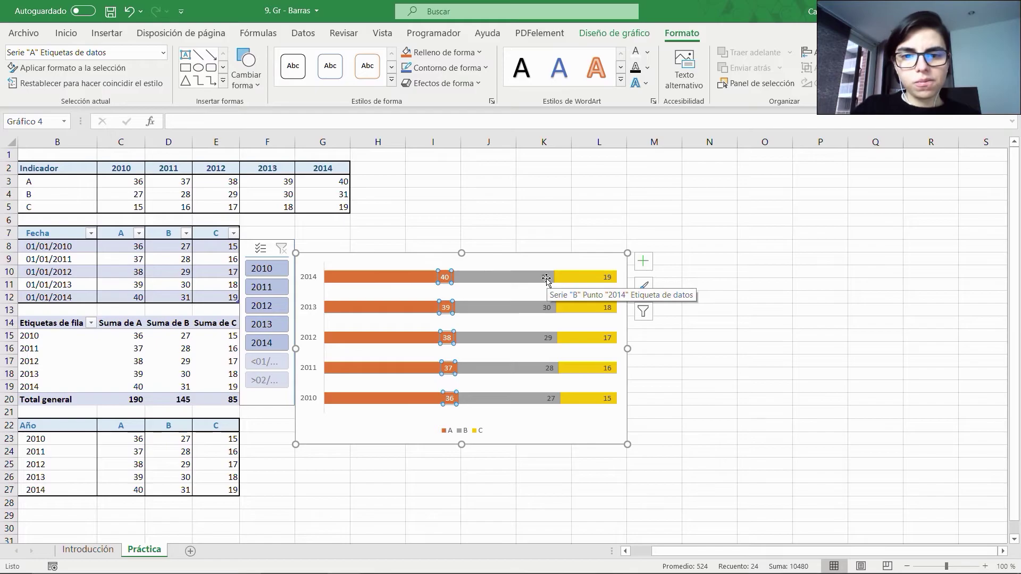
click(546, 278)
click(635, 56)
click(601, 281)
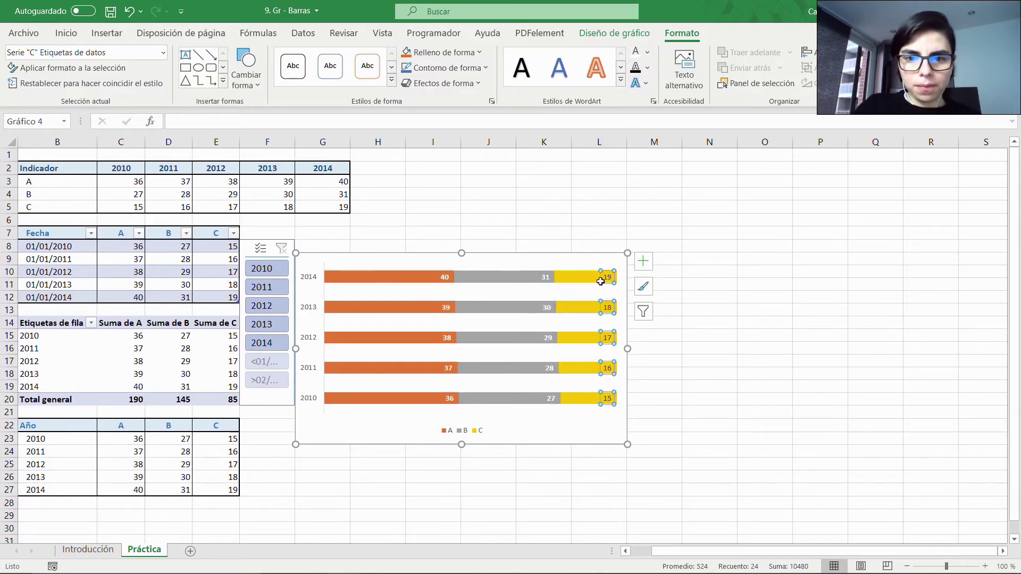
click(635, 56)
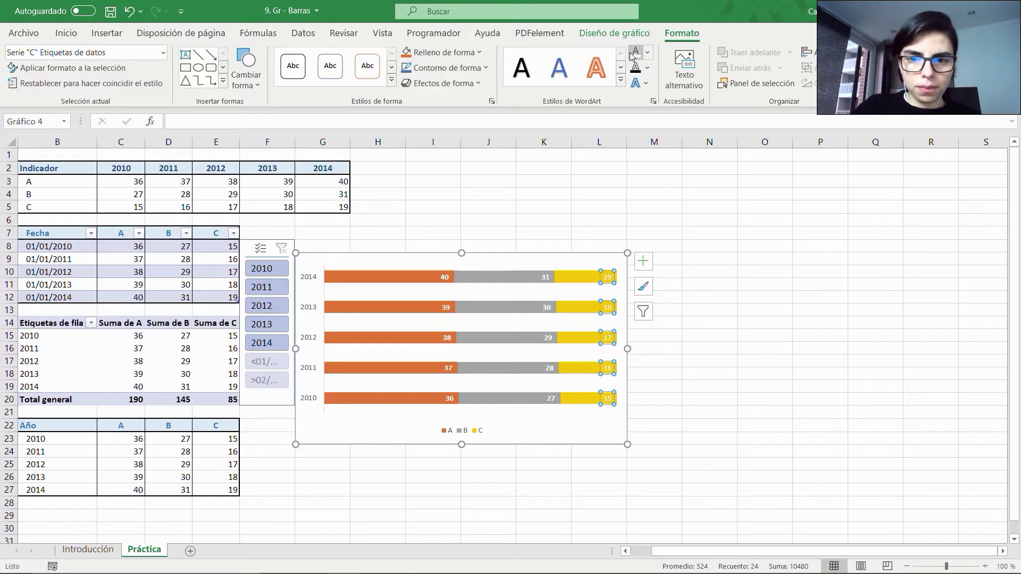
Step: Make the year labels on the chart's vertical axis bold and deselect the chart
click(309, 280)
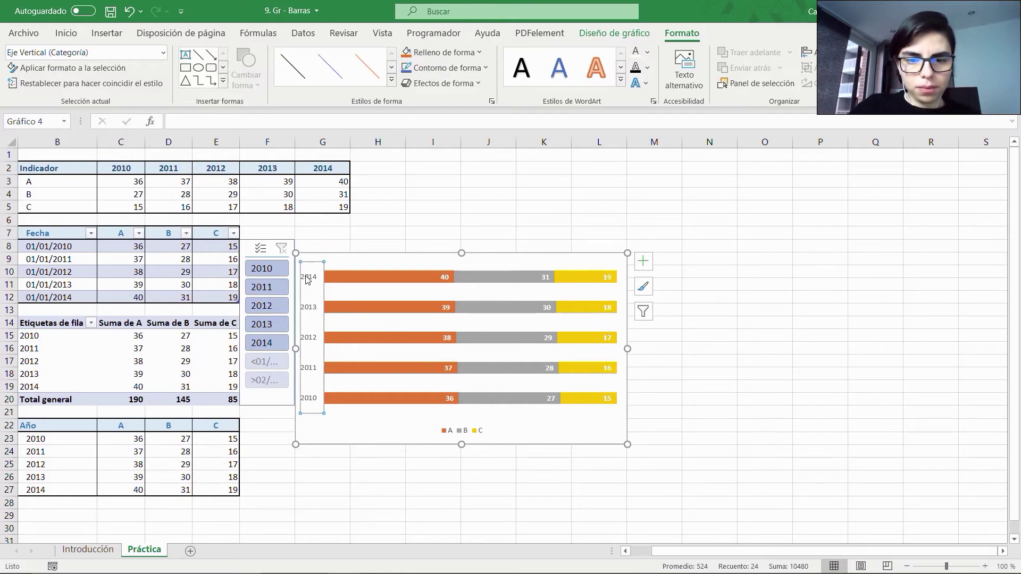
click(394, 232)
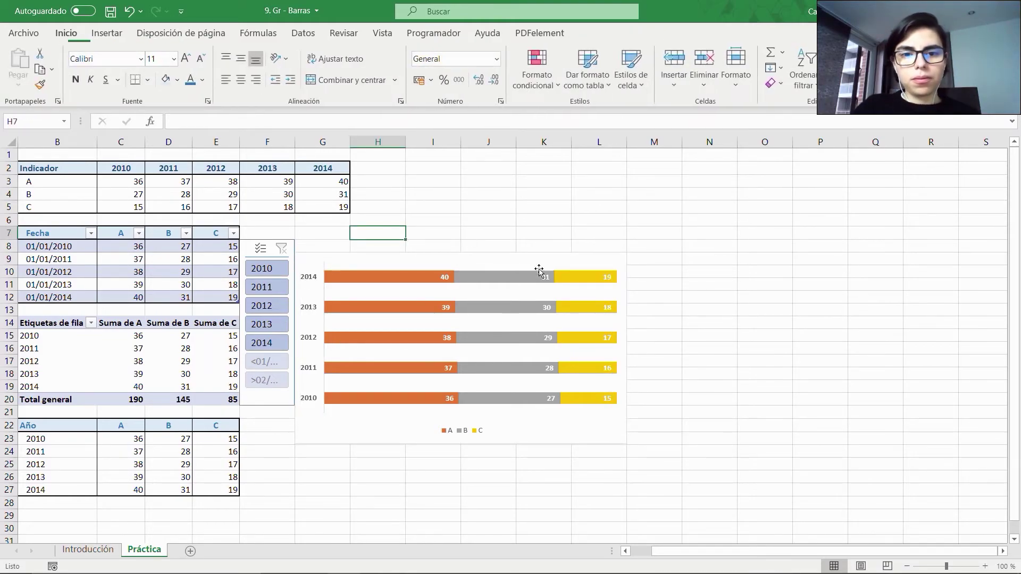
Step: Test the year slicer by filtering to 2011 and 2013 individually and by excluding 2012 and 2011, clearing the filter each time
click(283, 291)
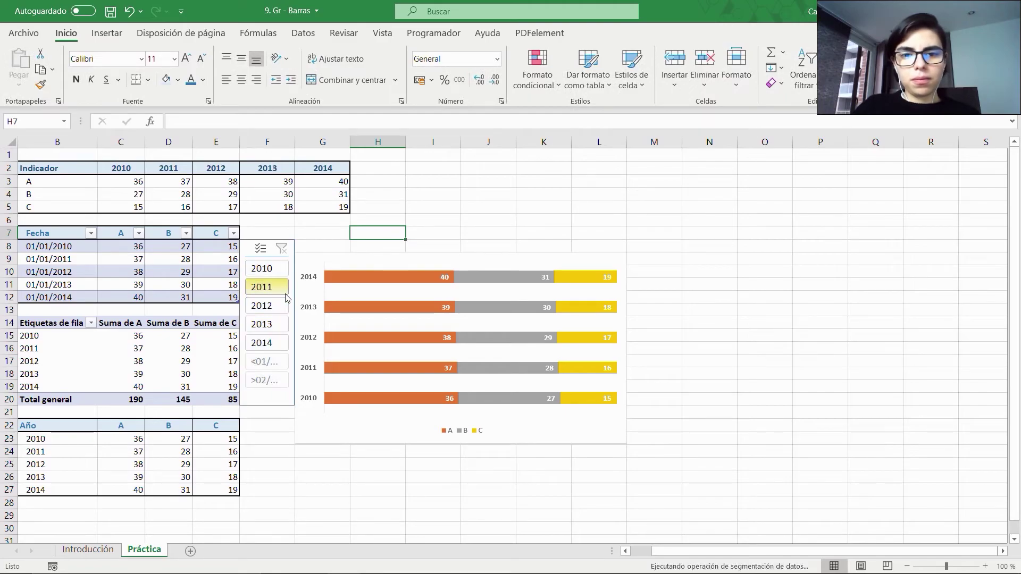
click(276, 325)
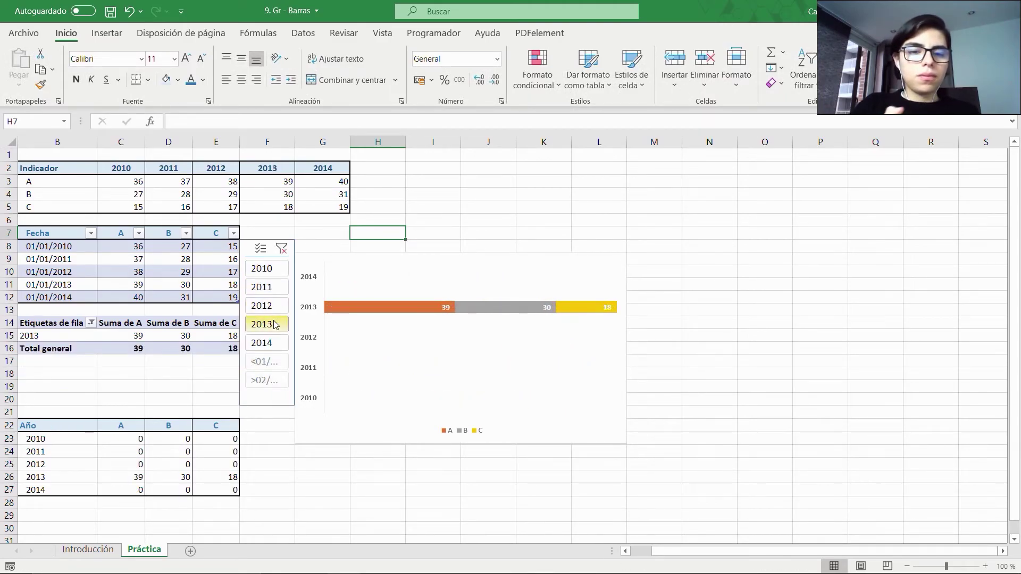
click(282, 249)
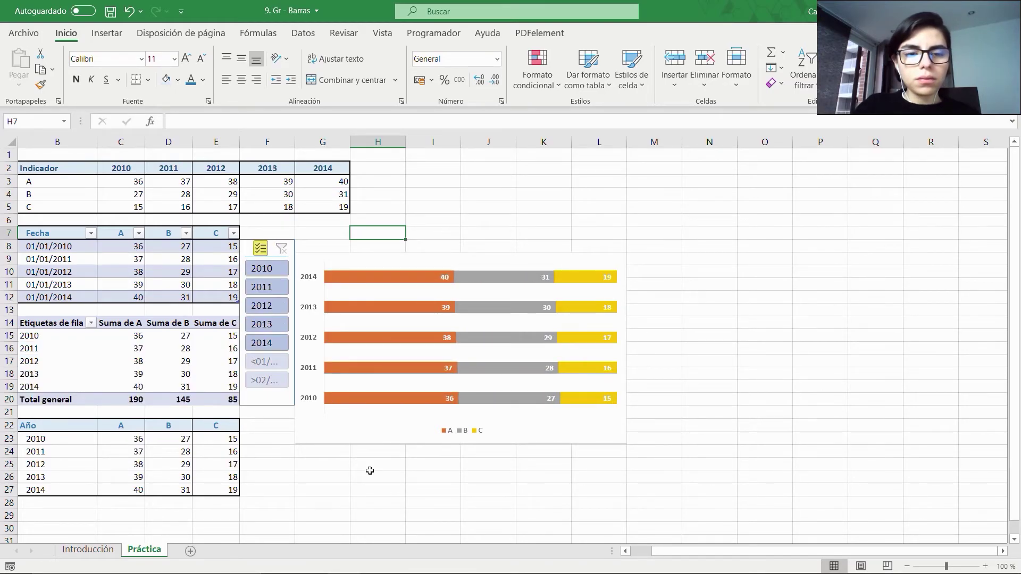
ctrl+click(271, 308)
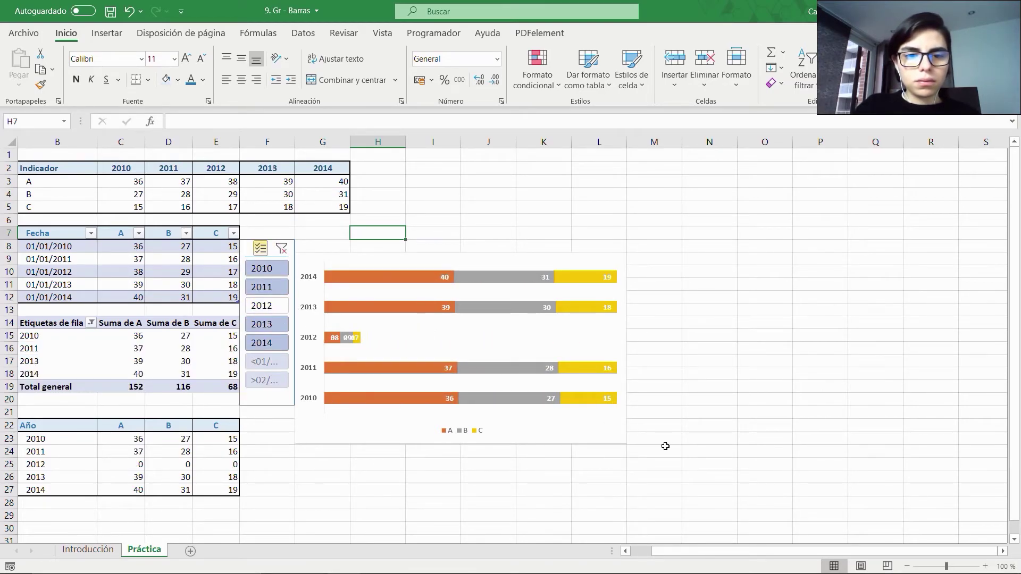
ctrl+click(277, 289)
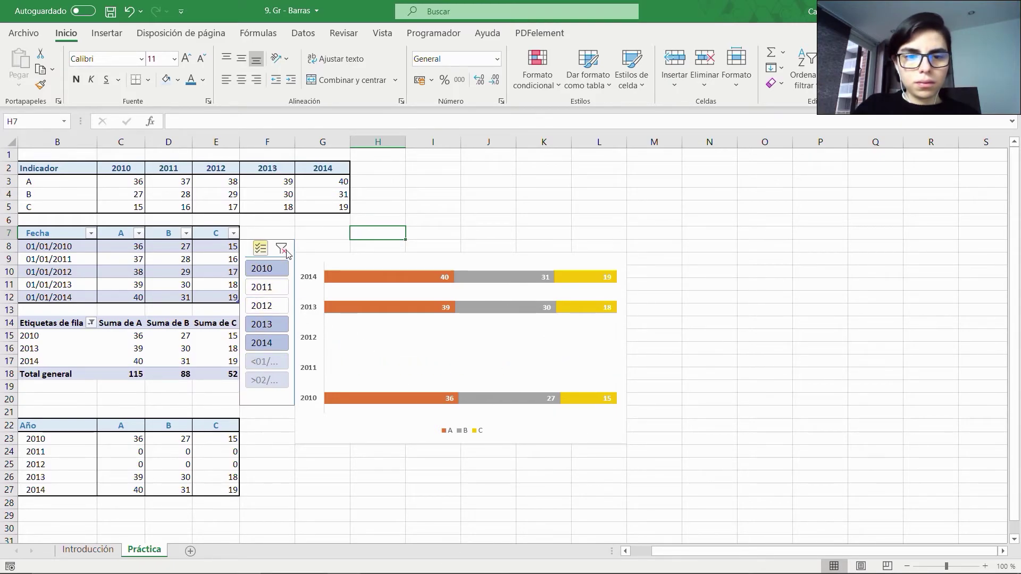
drag(243, 259, 322, 287)
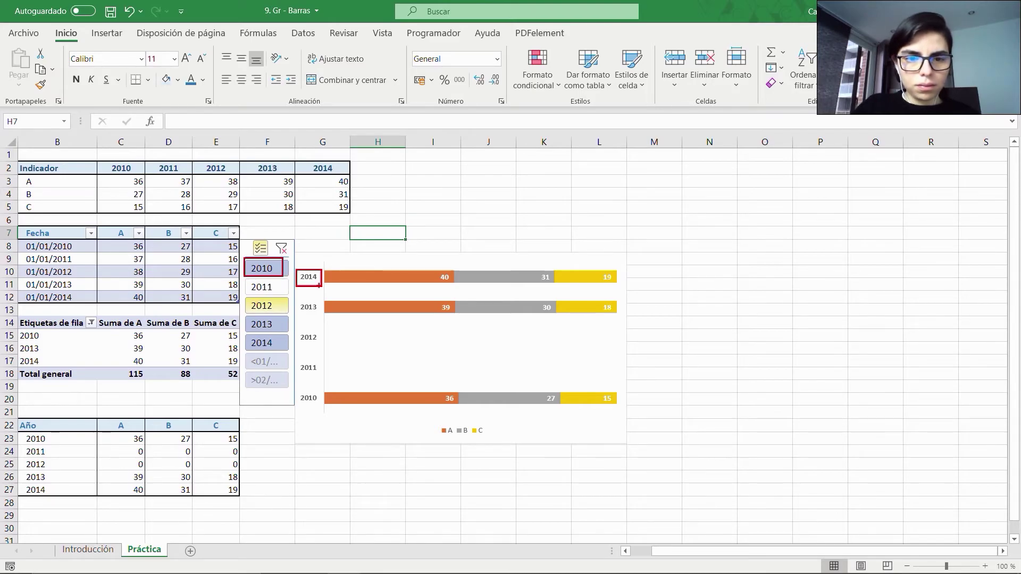
key(Escape)
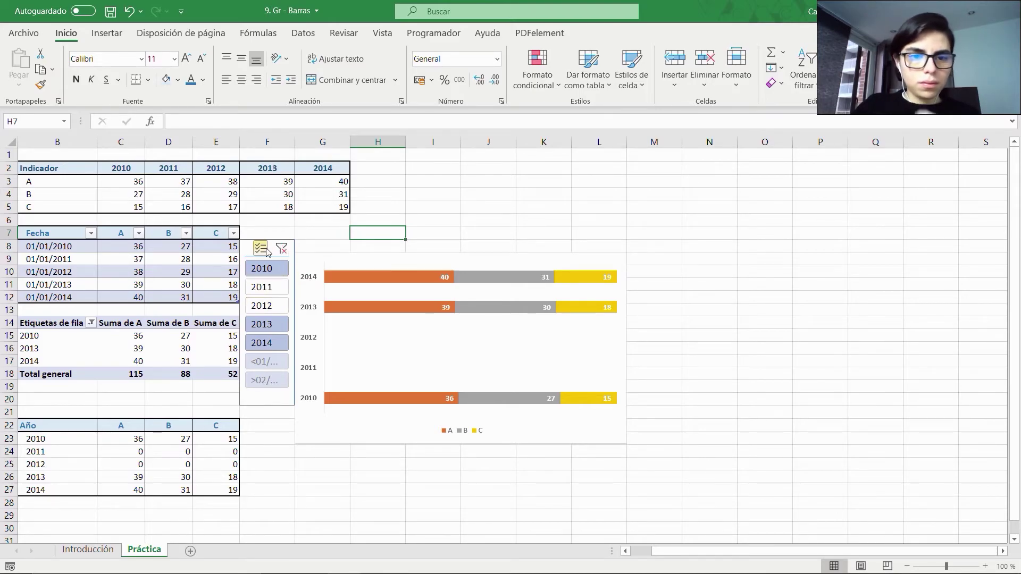
click(281, 248)
Step: Configure the year slicer to hide items without data and sort its years in descending order
click(248, 250)
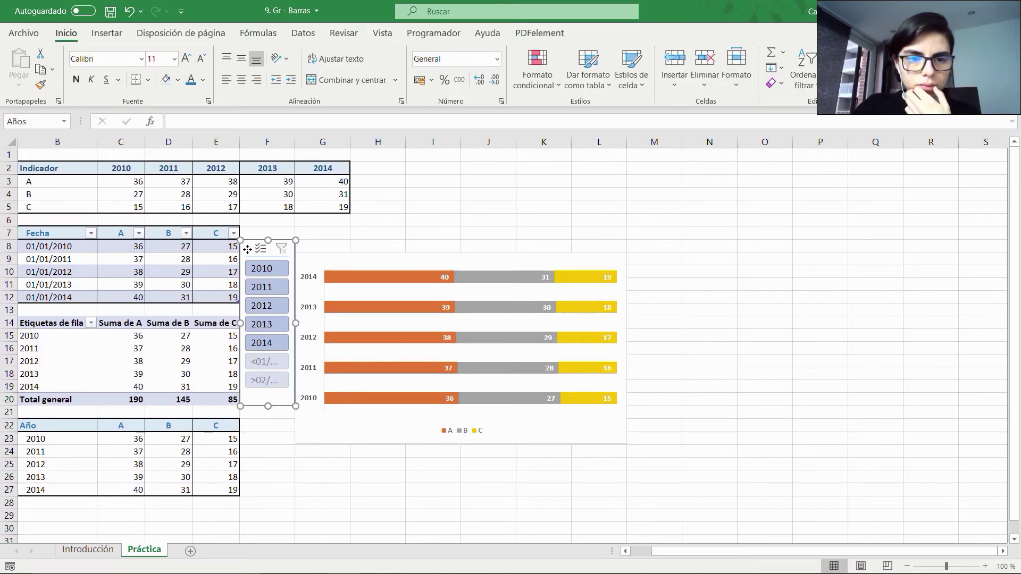
right_click(247, 250)
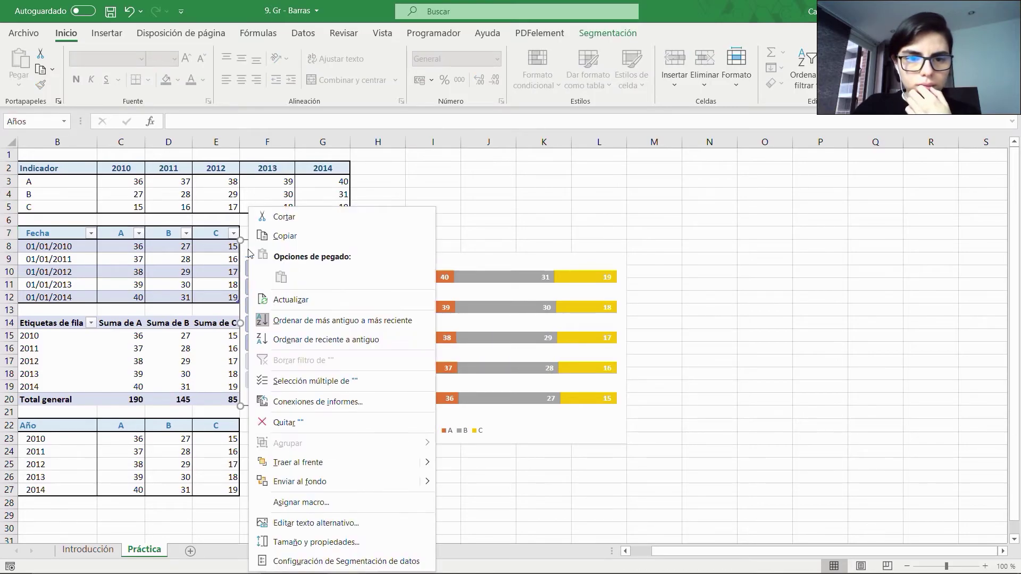
click(319, 561)
drag(390, 390, 533, 64)
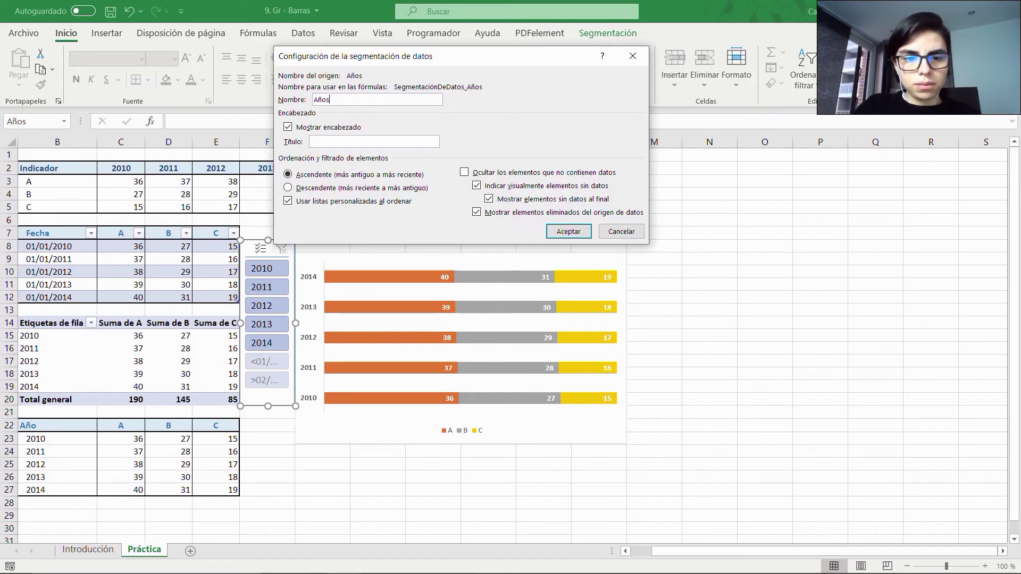
drag(244, 347, 286, 395)
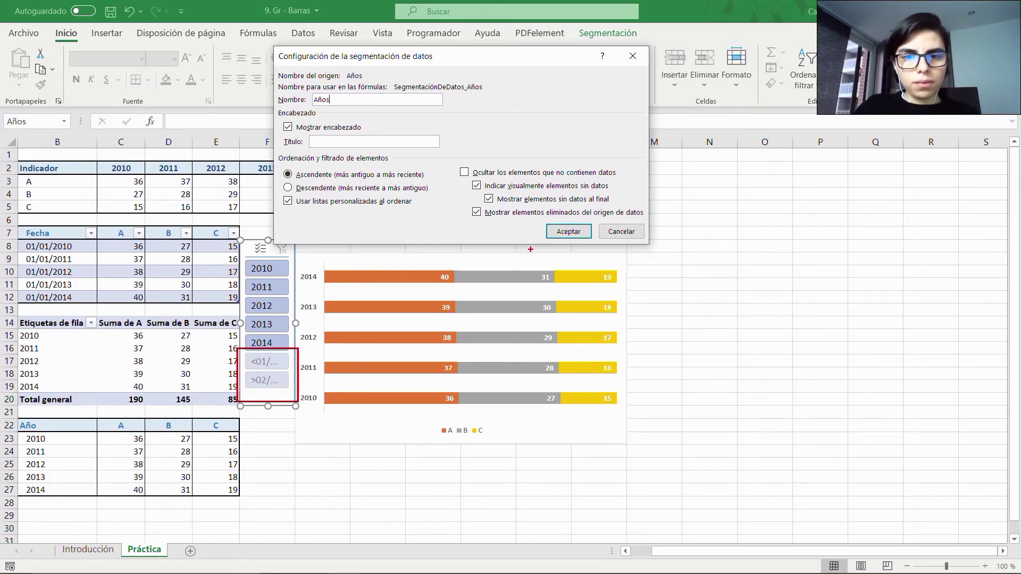
click(464, 172)
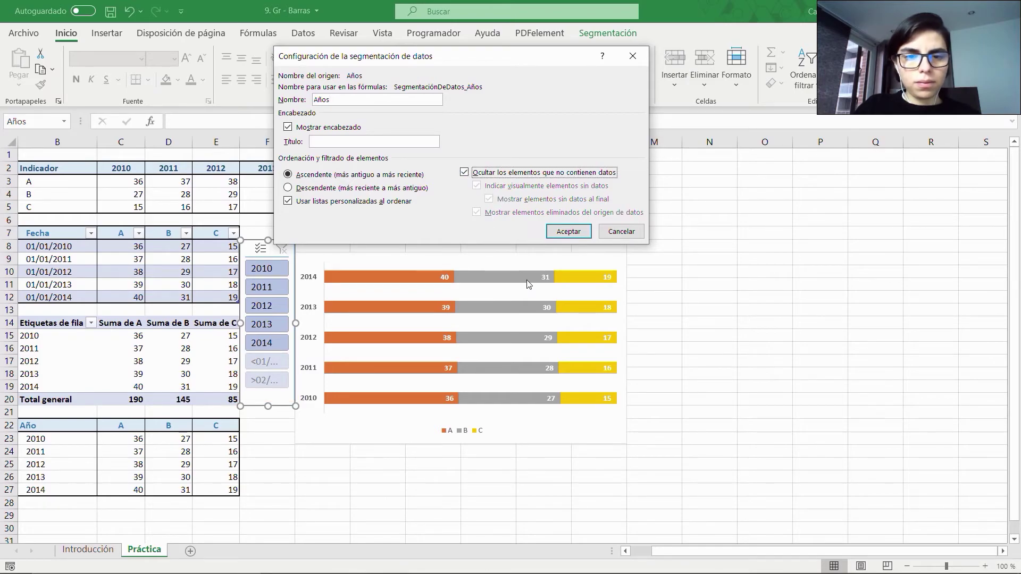
click(290, 187)
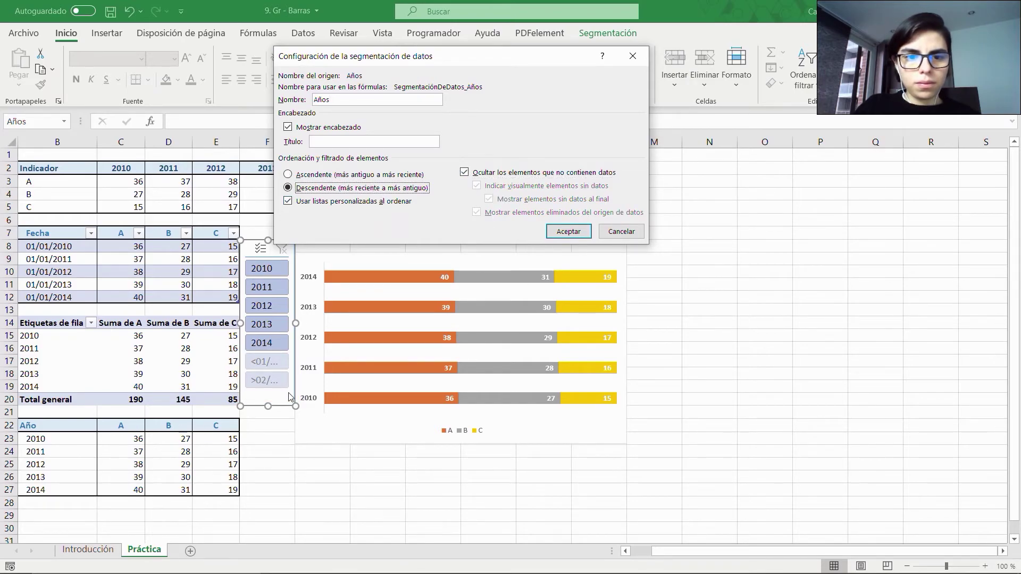
click(569, 231)
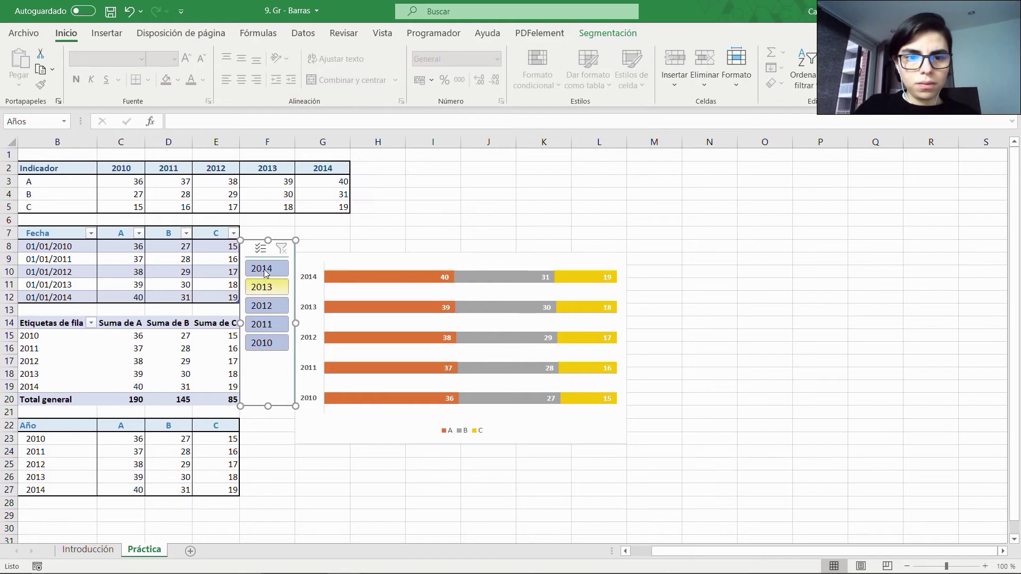
Step: Lower the year slicer beside the chart's bars, set its button height to 1 cm and adjust the slicer's height
drag(255, 246, 251, 273)
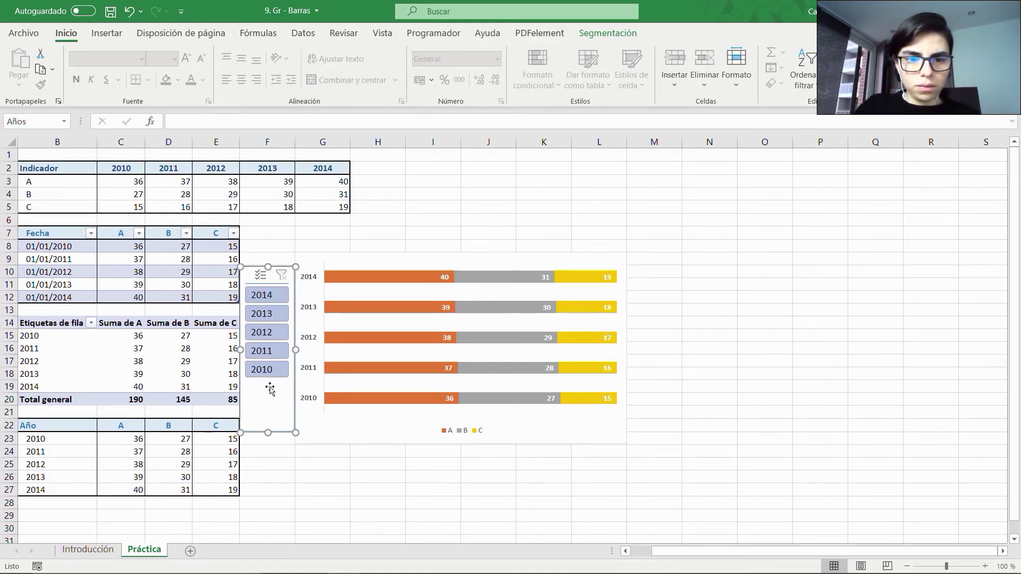
drag(265, 433, 267, 394)
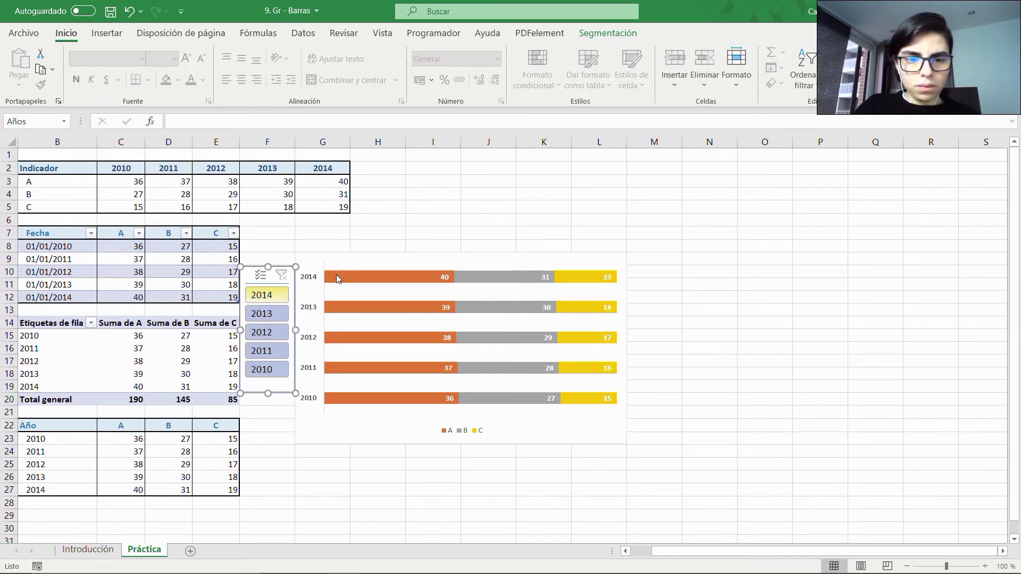
click(607, 33)
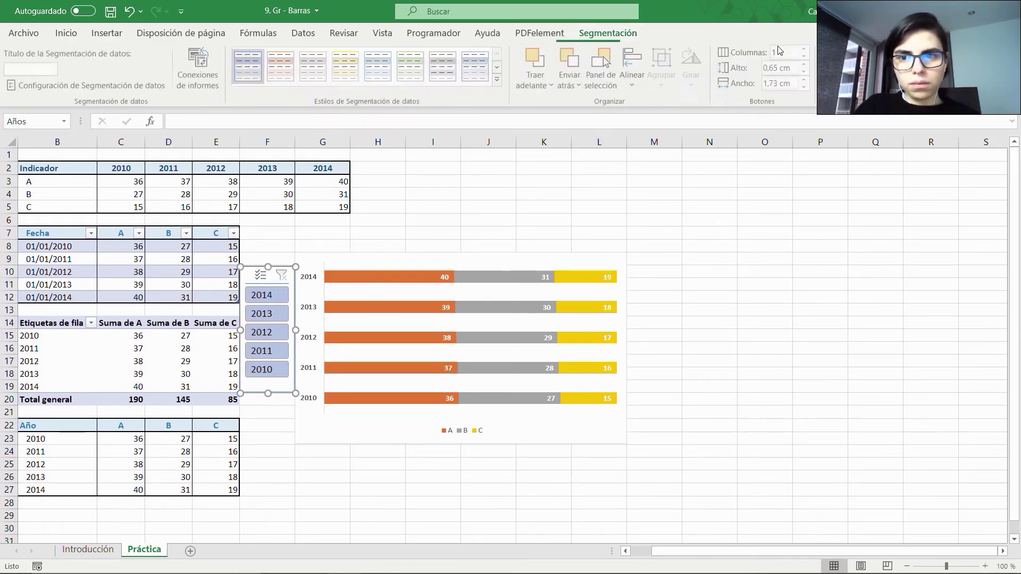
click(804, 64)
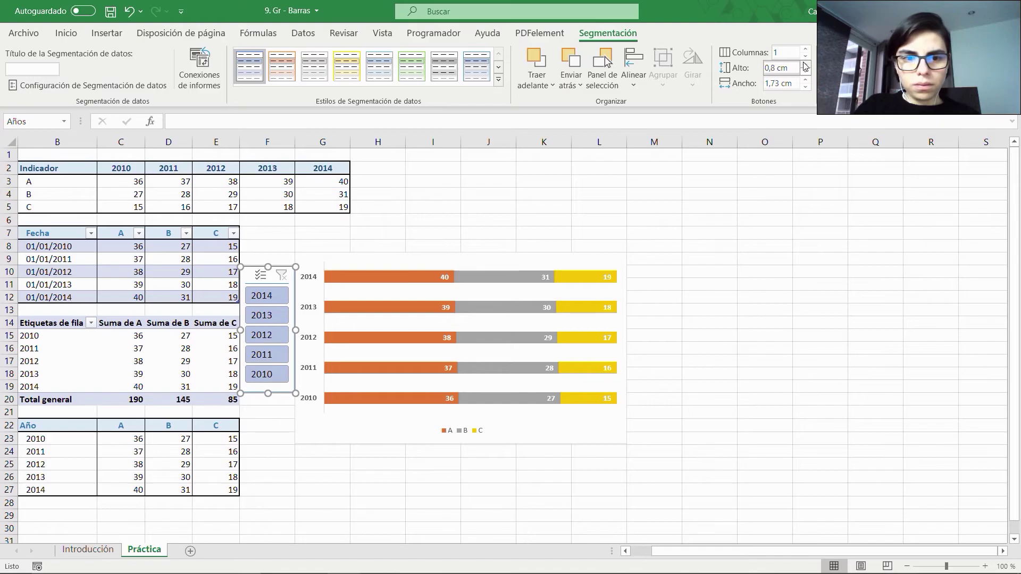
click(804, 63)
click(805, 63)
click(805, 63)
drag(268, 394, 268, 421)
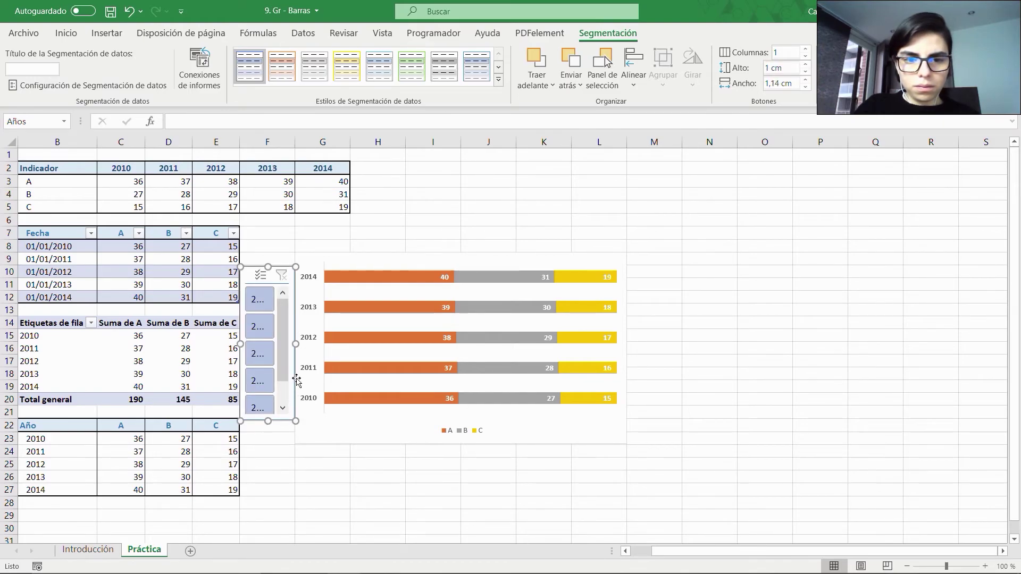
Step: Widen the slicer across columns F and G, place the chart directly against it and lengthen the slicer to fit all five years
drag(302, 255, 362, 260)
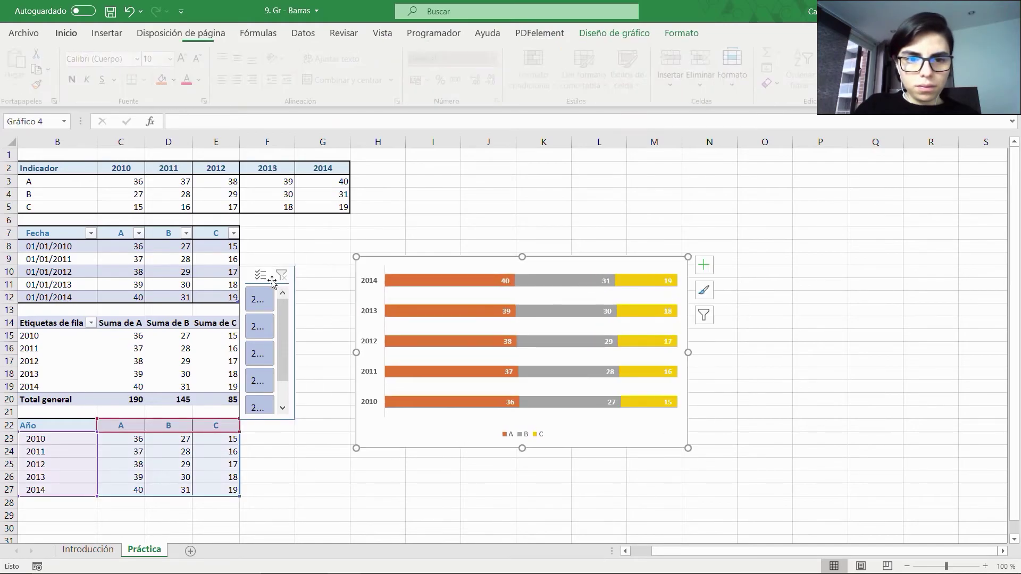
click(250, 279)
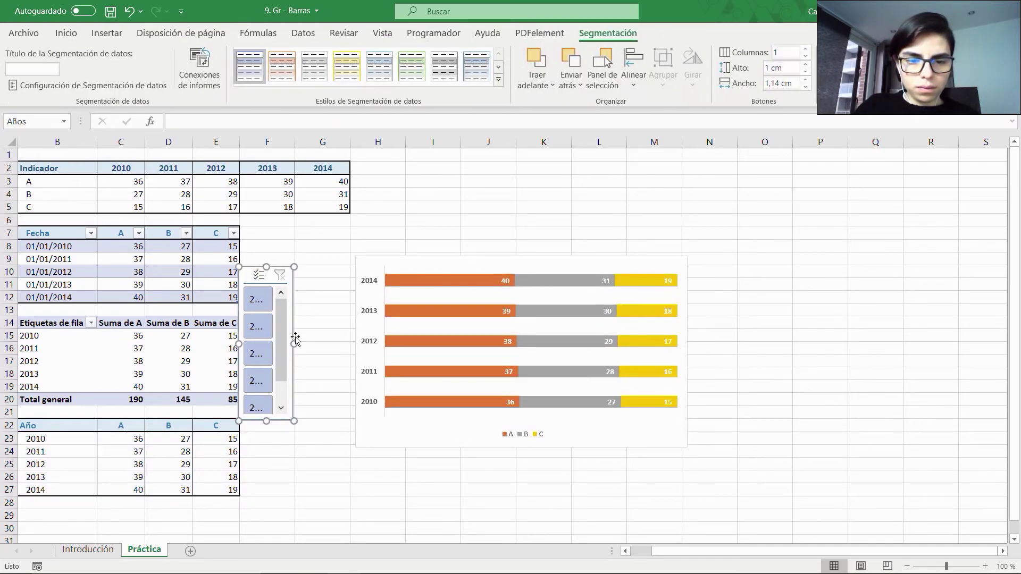
drag(294, 343, 350, 343)
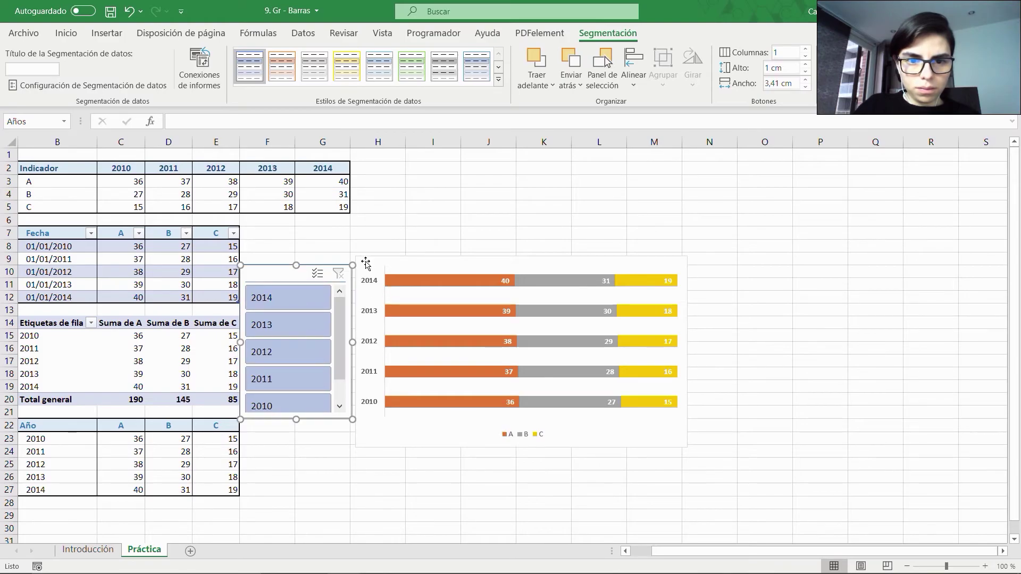
click(365, 263)
drag(365, 263, 365, 268)
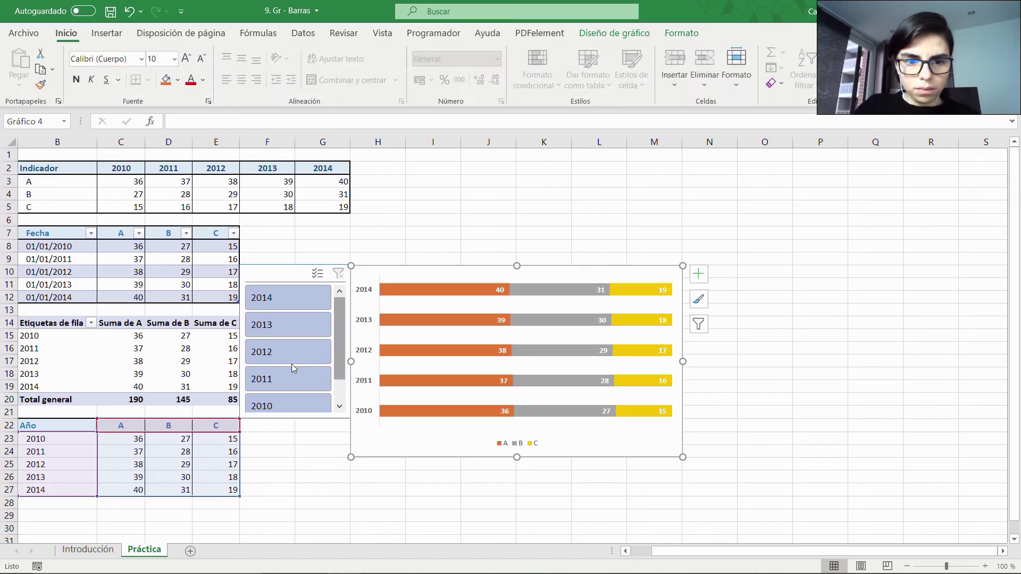
click(290, 275)
drag(296, 420, 296, 432)
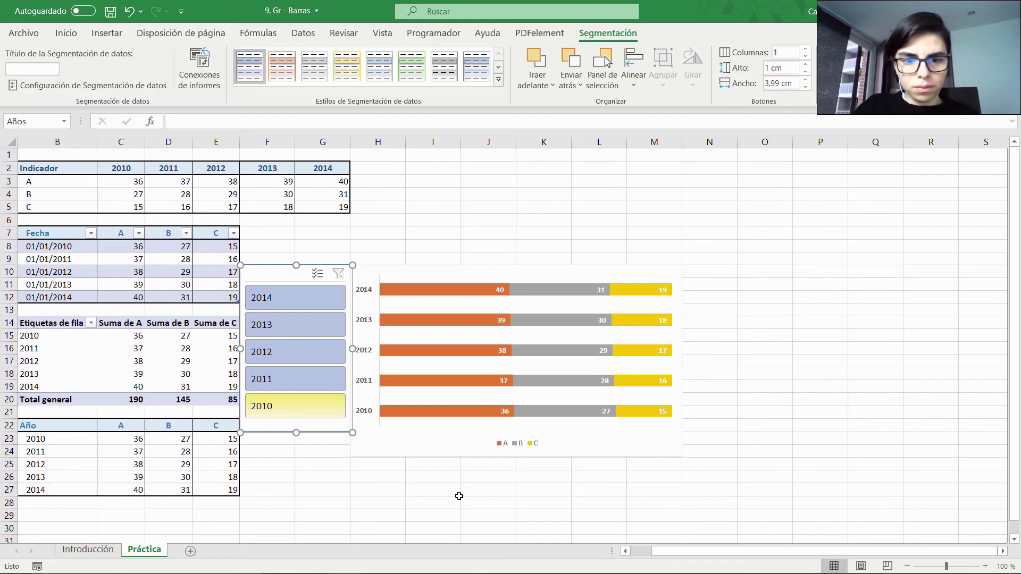
Step: Filter the chart to 2014, 2012 and 2011 in turn with the resized slicer and clear the filter
click(458, 494)
click(294, 299)
click(292, 352)
click(296, 382)
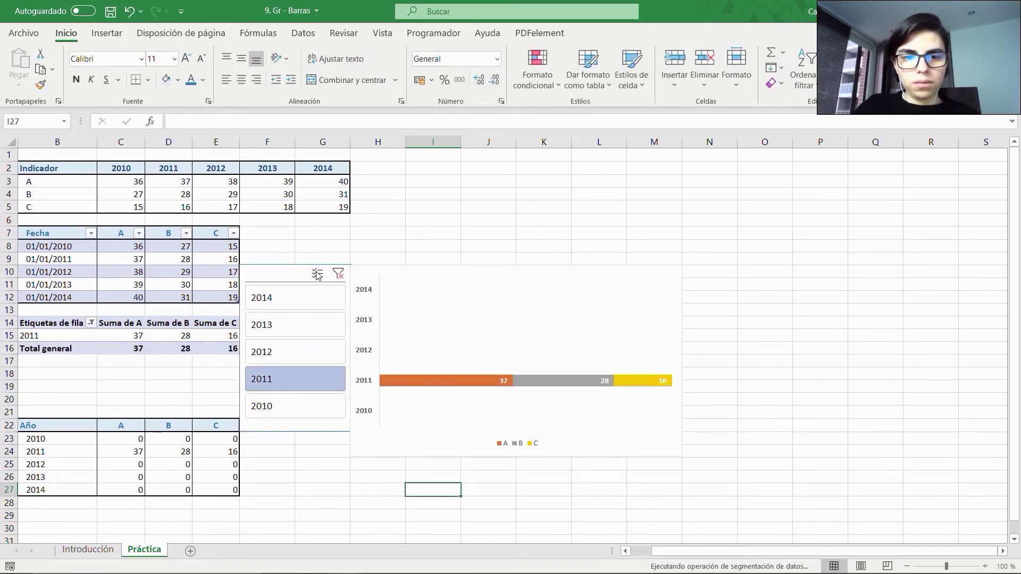
click(336, 274)
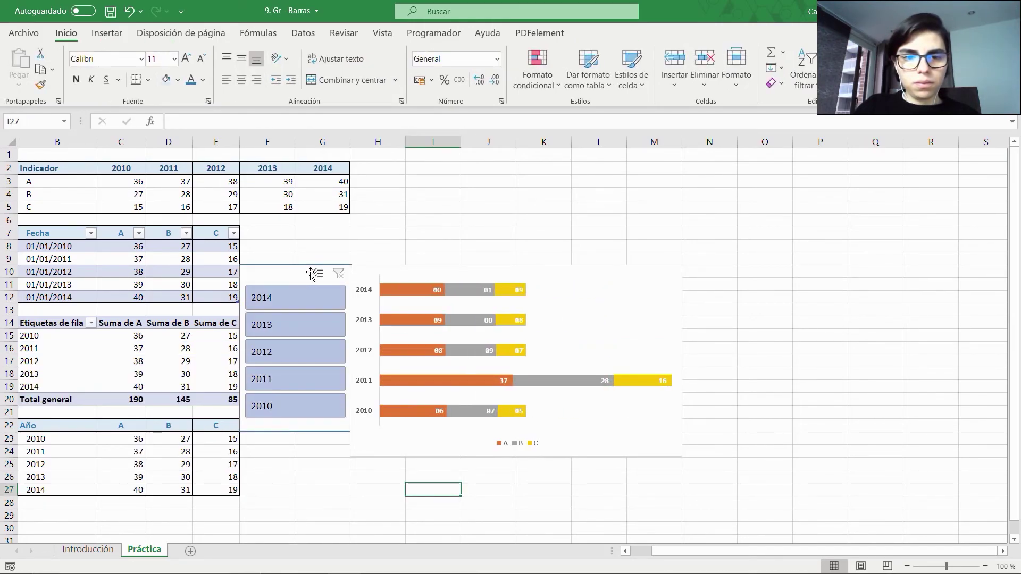
Step: Exclude 2013 and 2012 using the slicer's multiple selection, clear the filter and return to cell A1
click(313, 326)
click(309, 348)
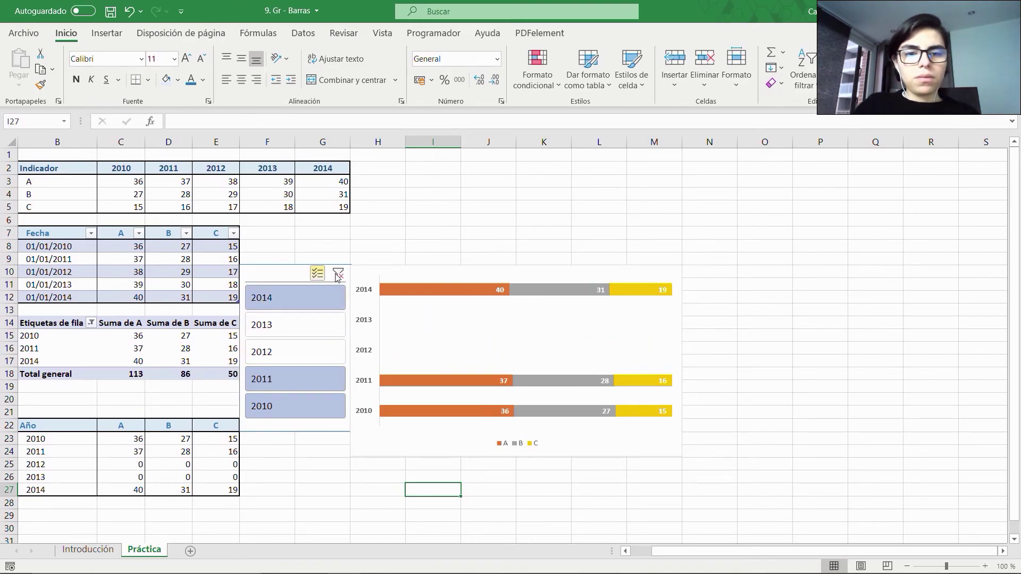
click(338, 275)
click(529, 223)
key(ctrl+Home)
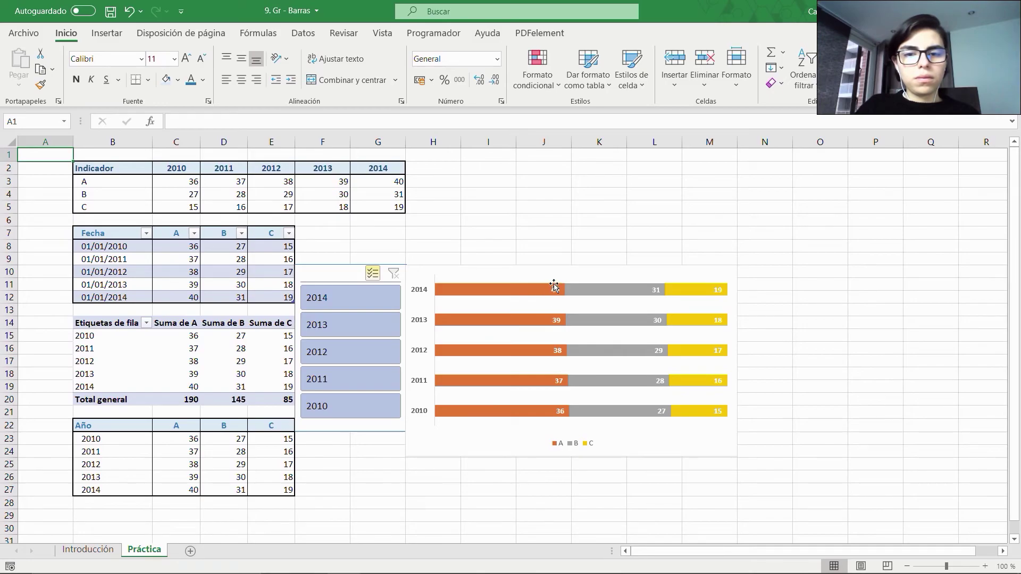
mouse_move(554, 285)
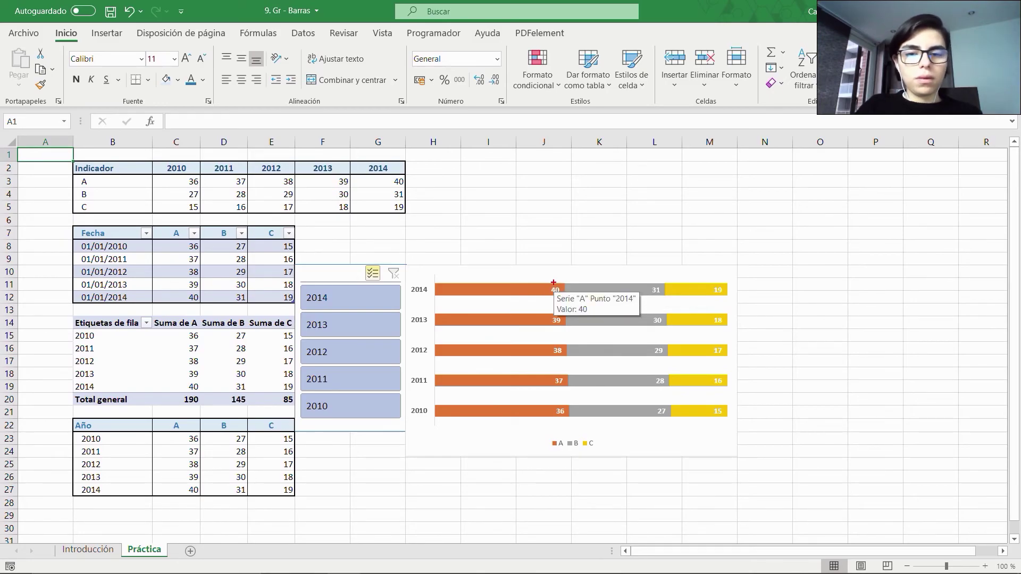
mouse_move(539, 281)
mouse_down()
mouse_move(567, 437)
mouse_move(575, 424)
mouse_up()
drag(645, 281, 669, 425)
drag(175, 180, 431, 216)
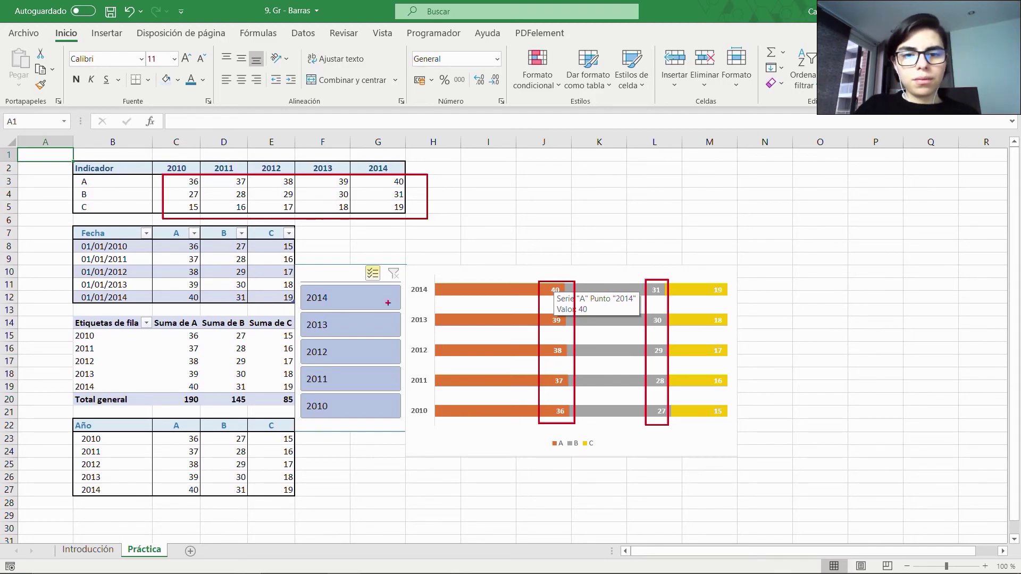
mouse_move(432, 266)
mouse_down()
mouse_move(609, 459)
mouse_move(733, 458)
mouse_up()
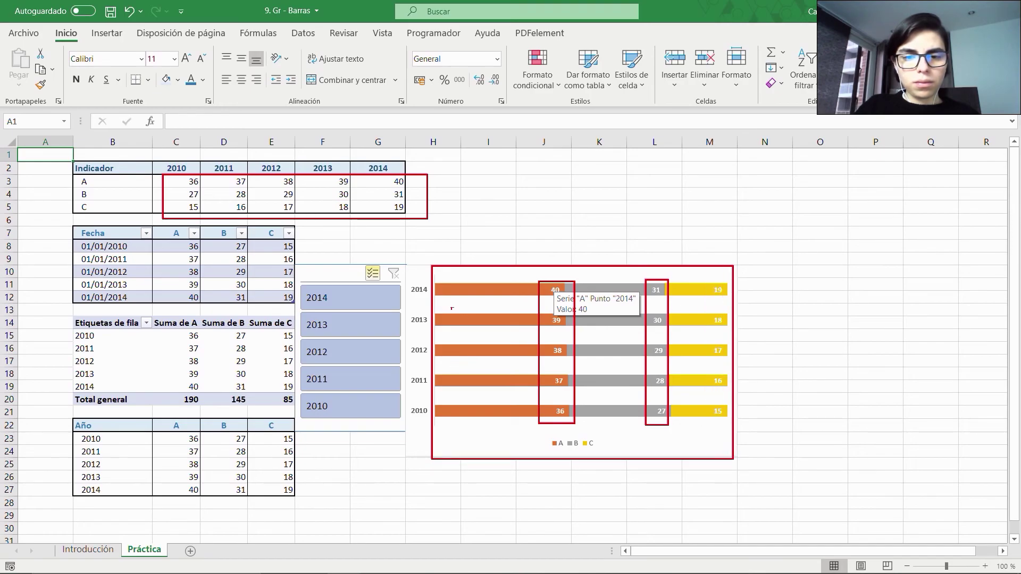
mouse_move(441, 280)
mouse_down()
mouse_move(609, 318)
mouse_move(749, 307)
mouse_up()
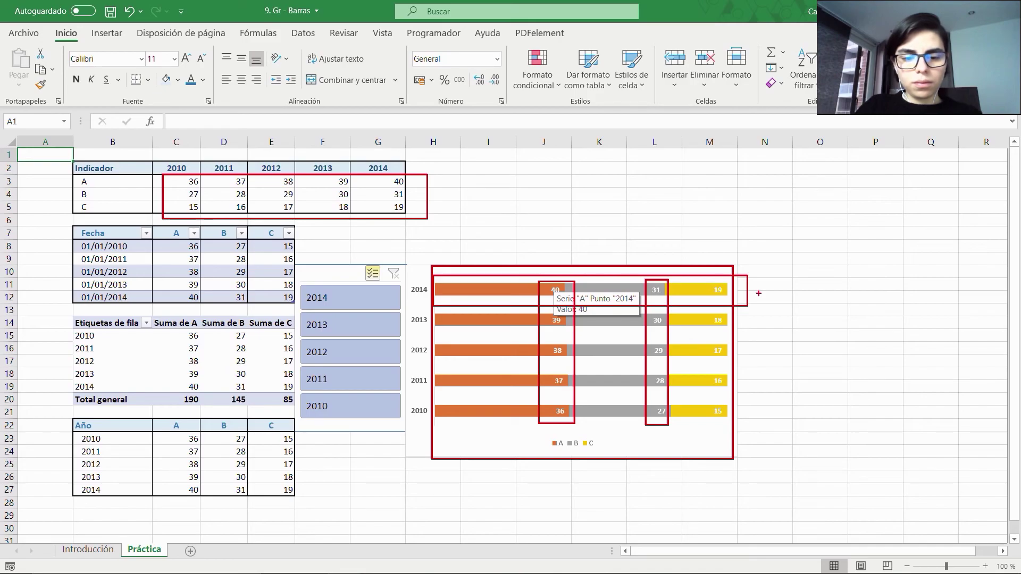
click(759, 291)
text(100,0)
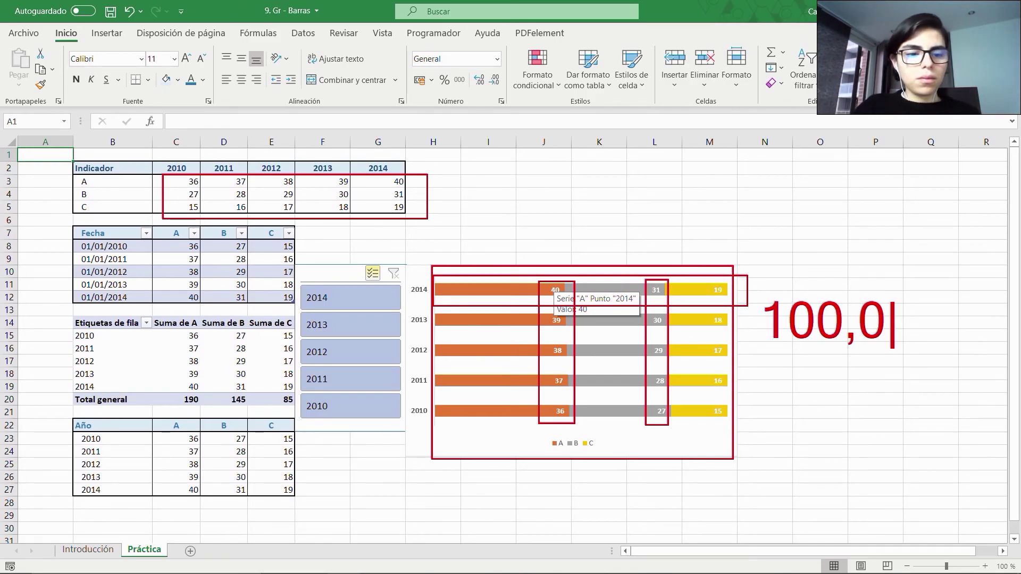
text(%)
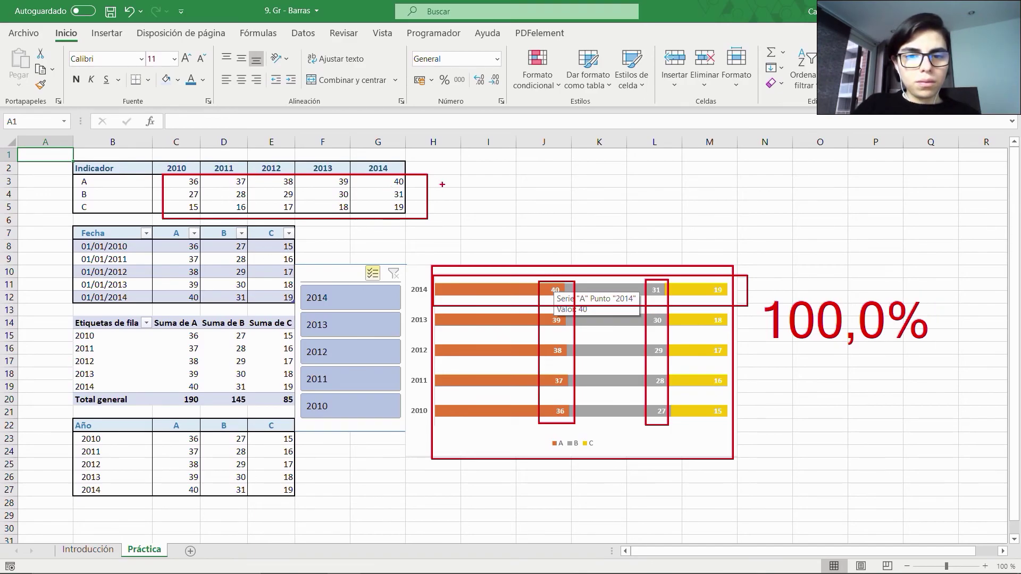
mouse_move(436, 185)
mouse_down()
mouse_move(468, 216)
mouse_move(558, 223)
mouse_up()
key(t)
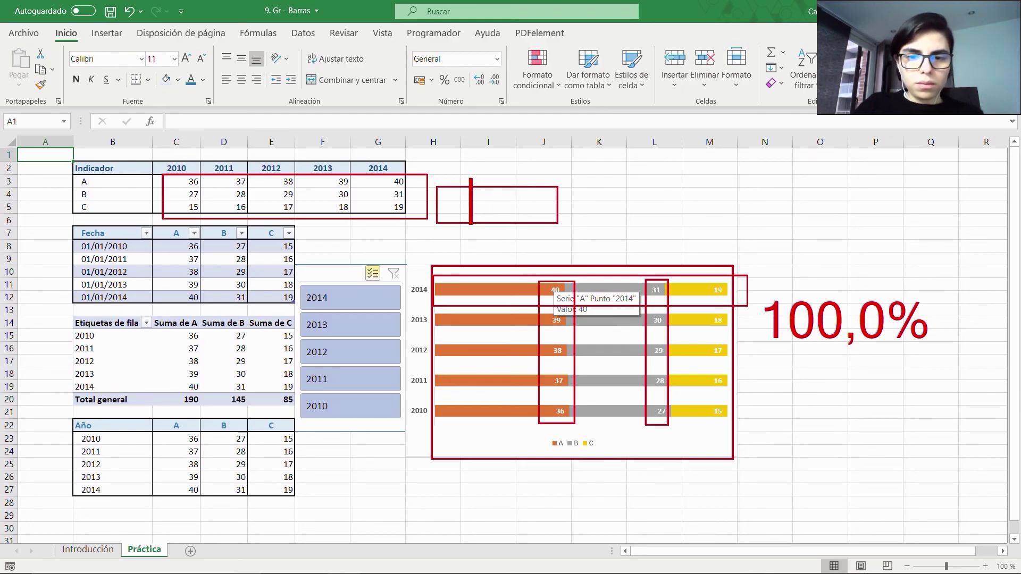
text(%)
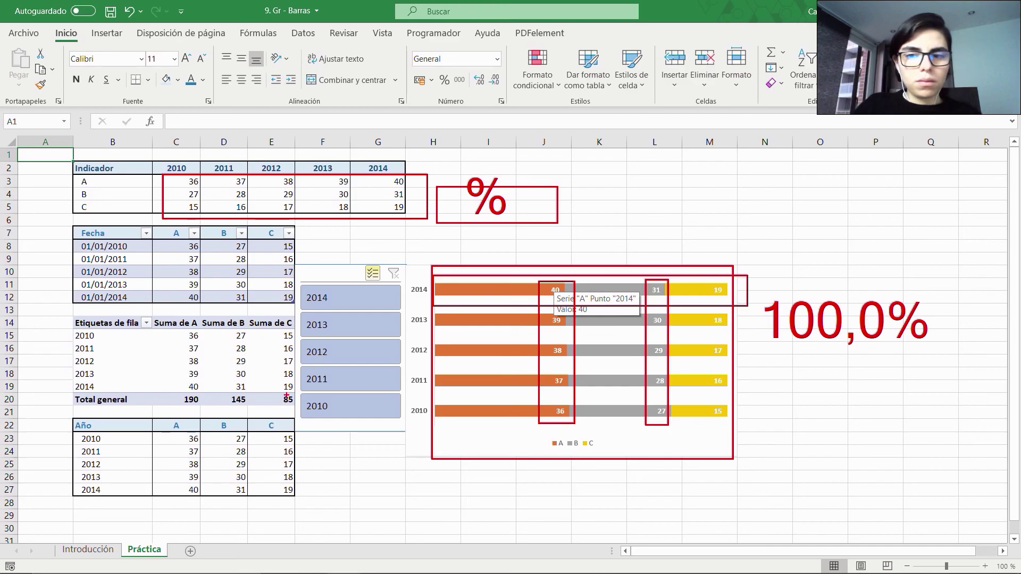
key(Escape)
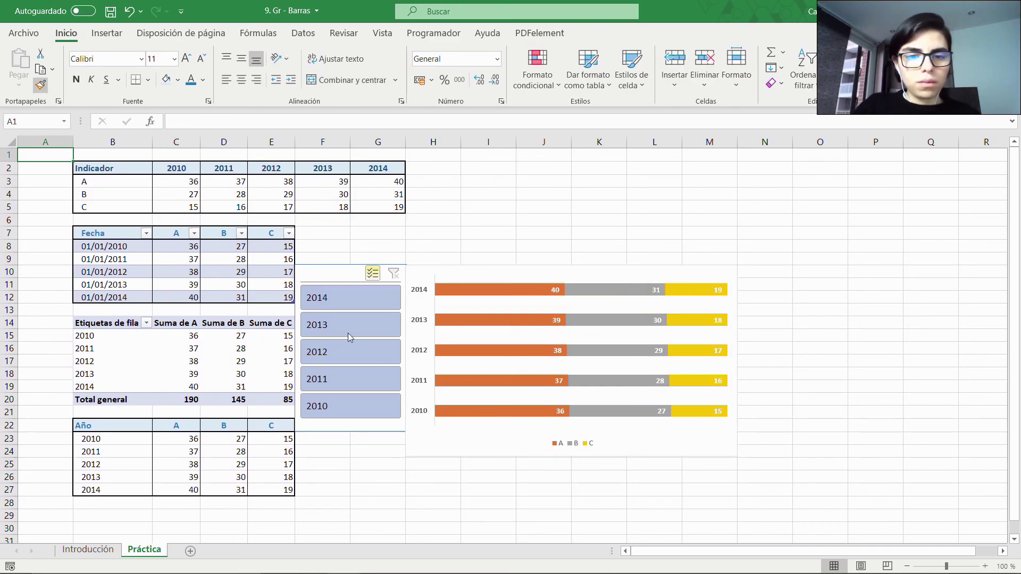